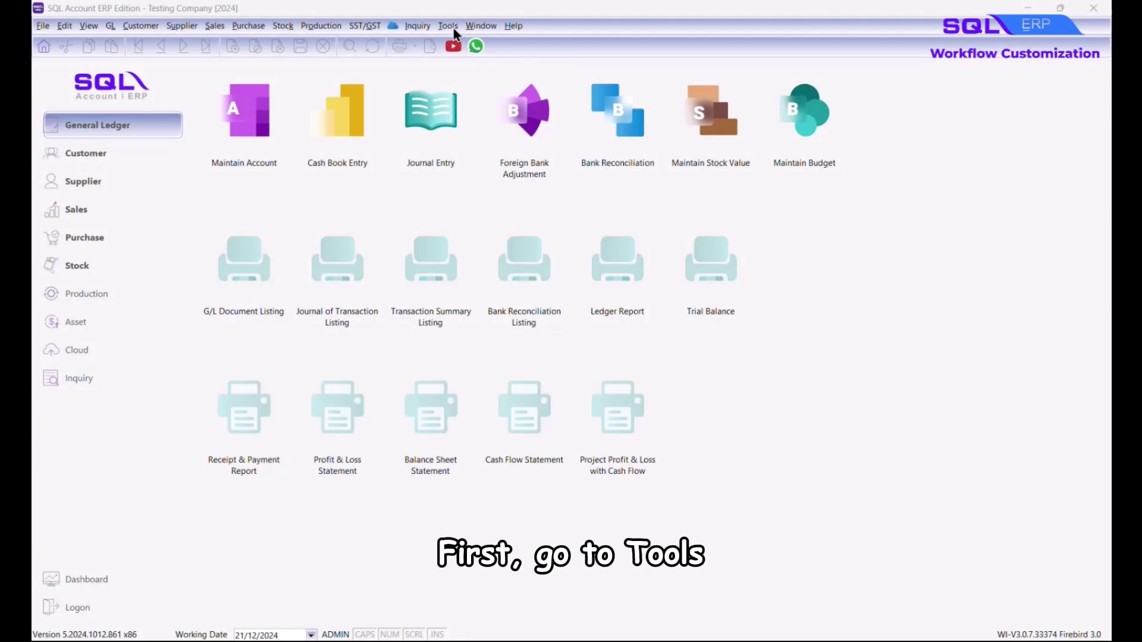
Open the SQL Control Center and show the Stock Item custom fields under Stock
click(452, 27)
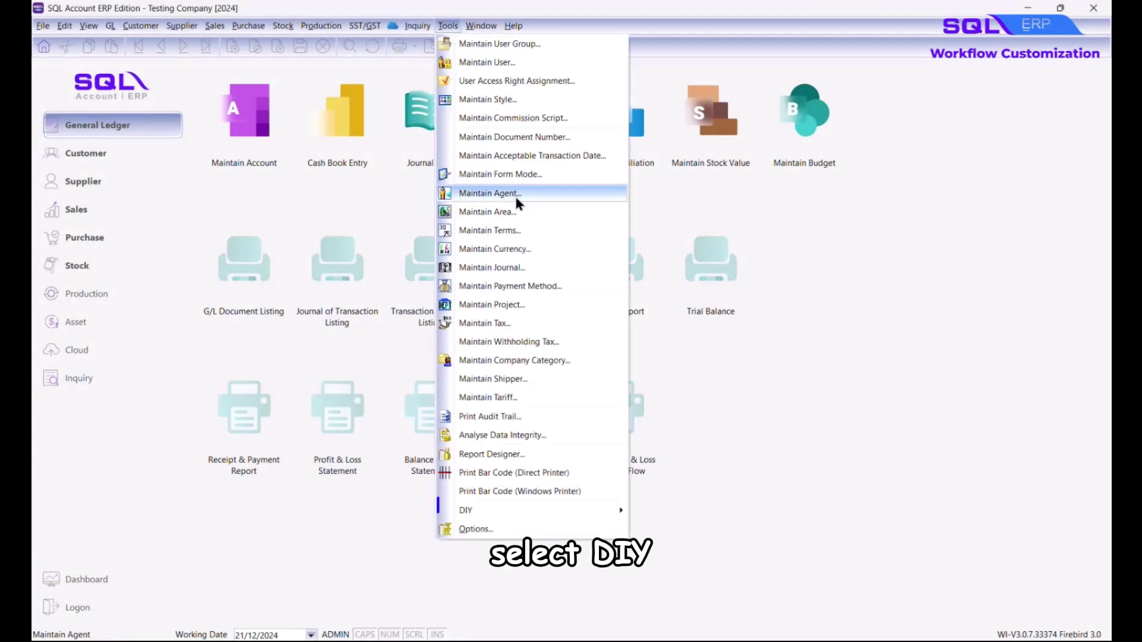
mouse_move(615, 516)
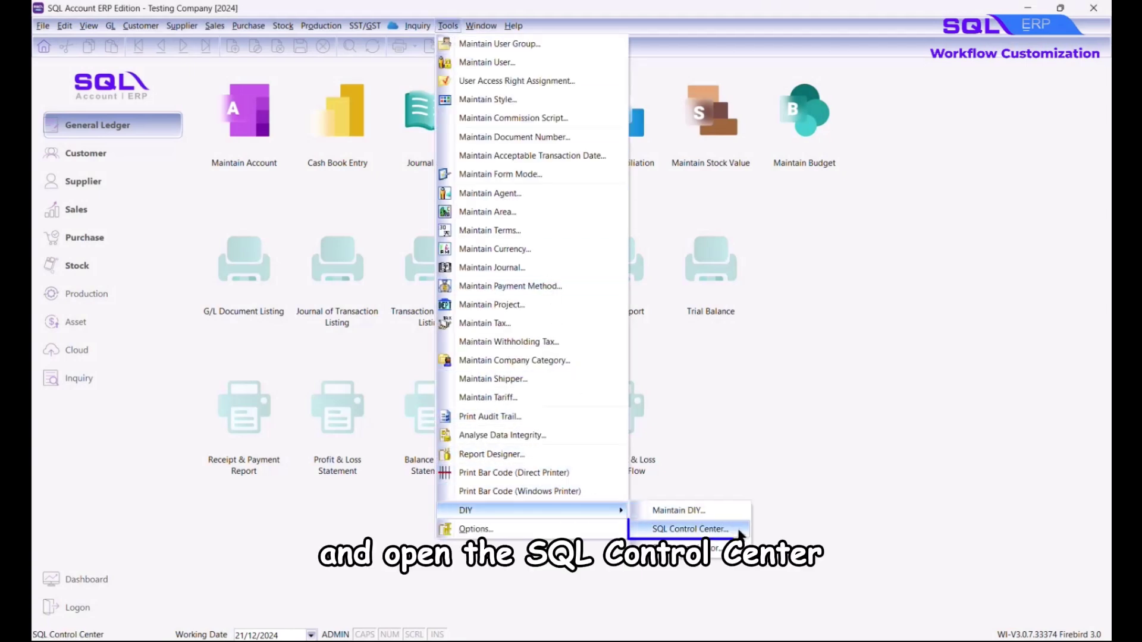
click(685, 529)
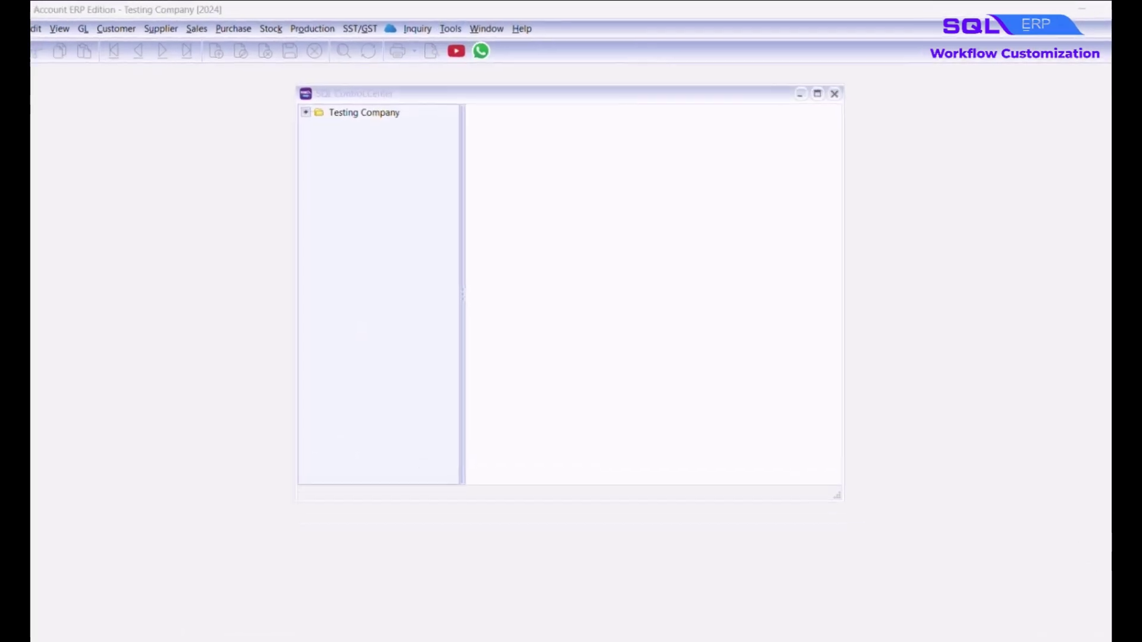
double_click(381, 112)
double_click(425, 126)
double_click(447, 265)
double_click(448, 278)
click(449, 296)
Add field CommRate as Float, 4 decimals, caption 'Comm Rate (%)', default 0, and save
click(489, 163)
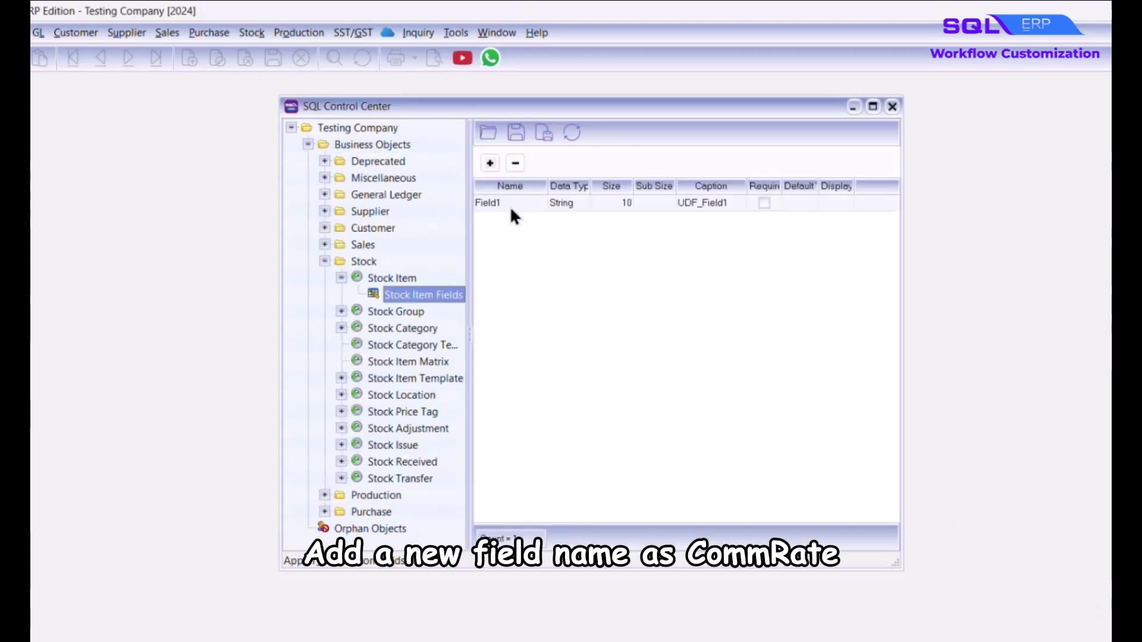
click(508, 202)
text(CommRate)
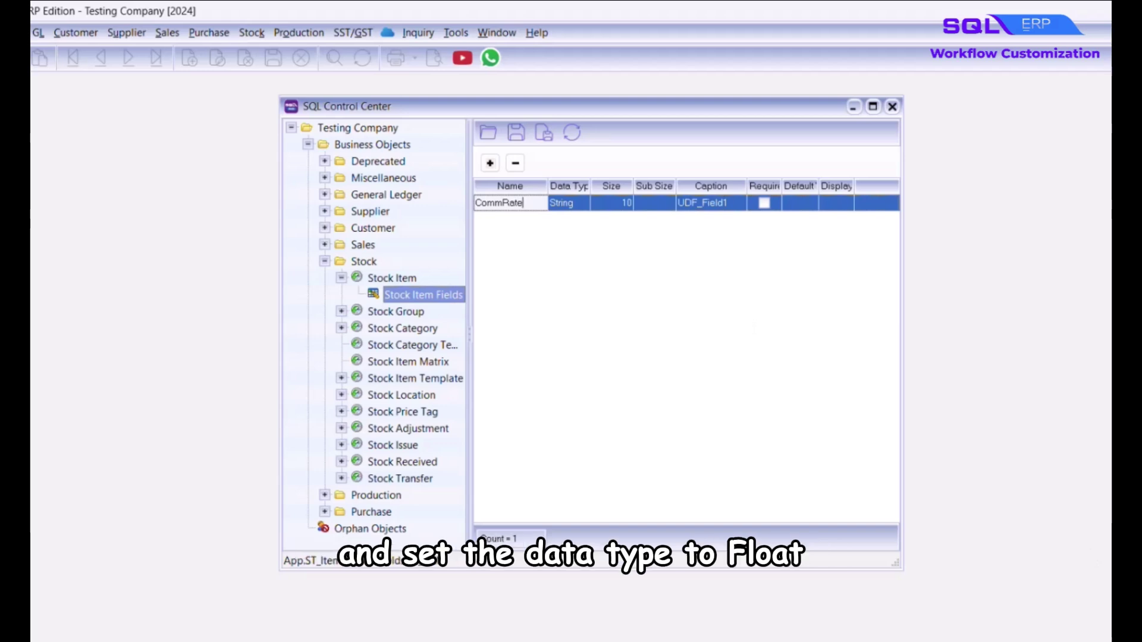
click(568, 203)
click(582, 203)
click(588, 258)
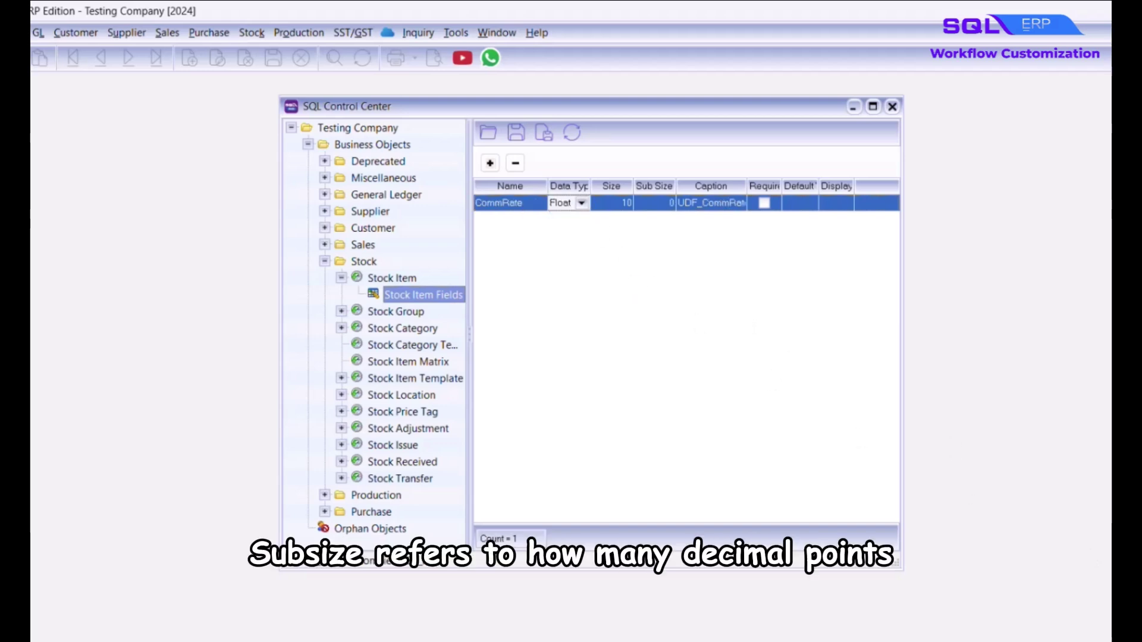
key(Tab)
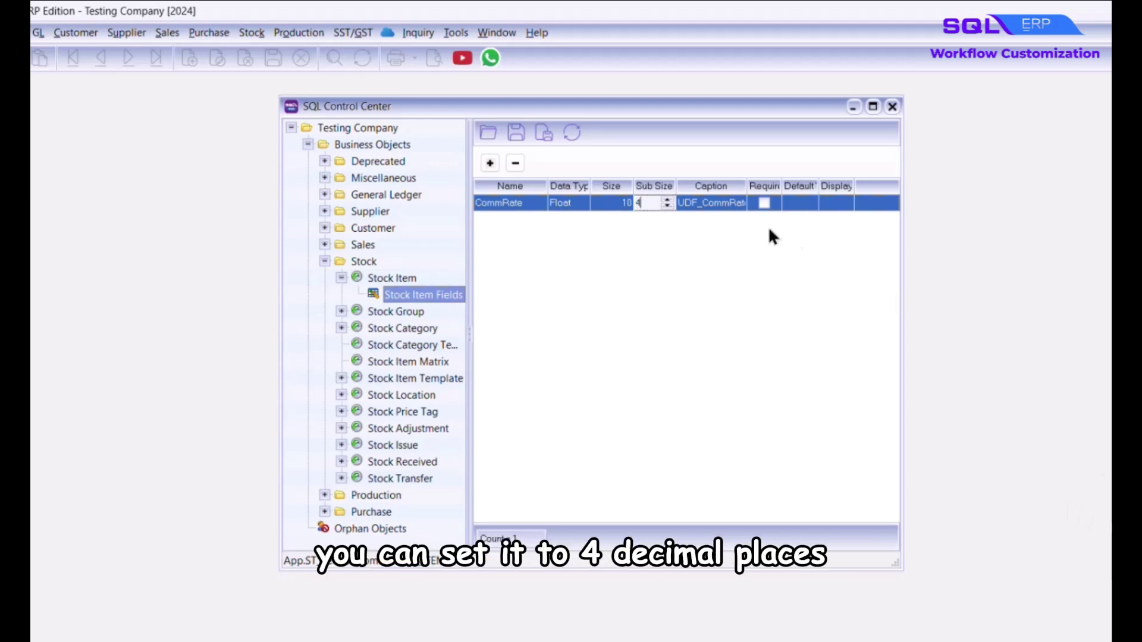
key(Tab)
key(BackSpace)
text(Comm Rate (%)
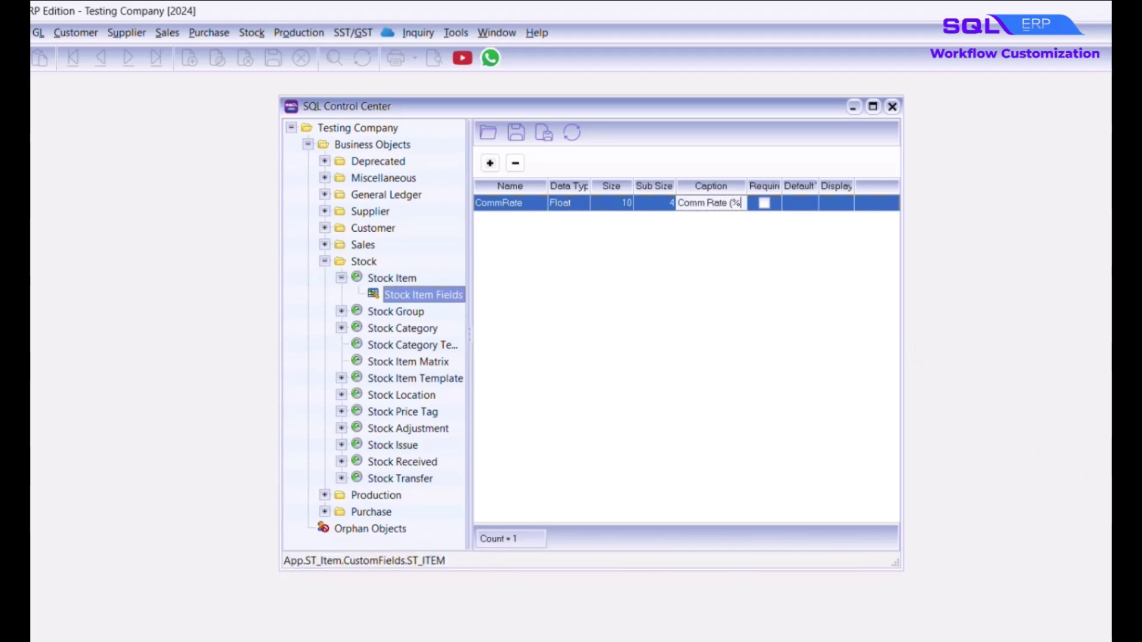
key(Tab)
key(Tab)
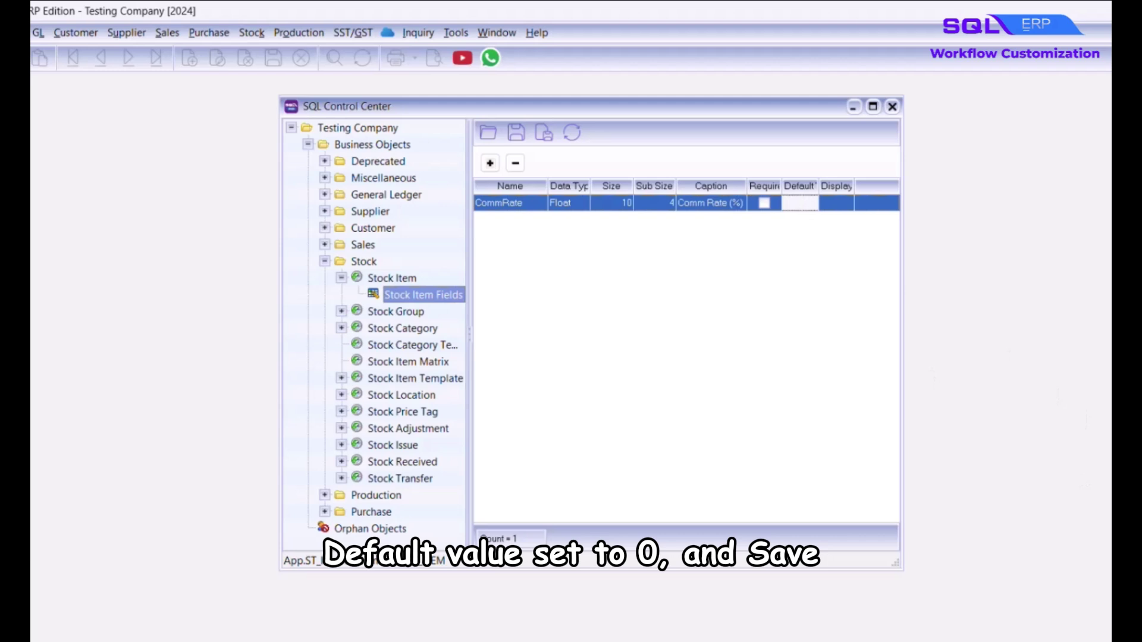
key(ctrl+s)
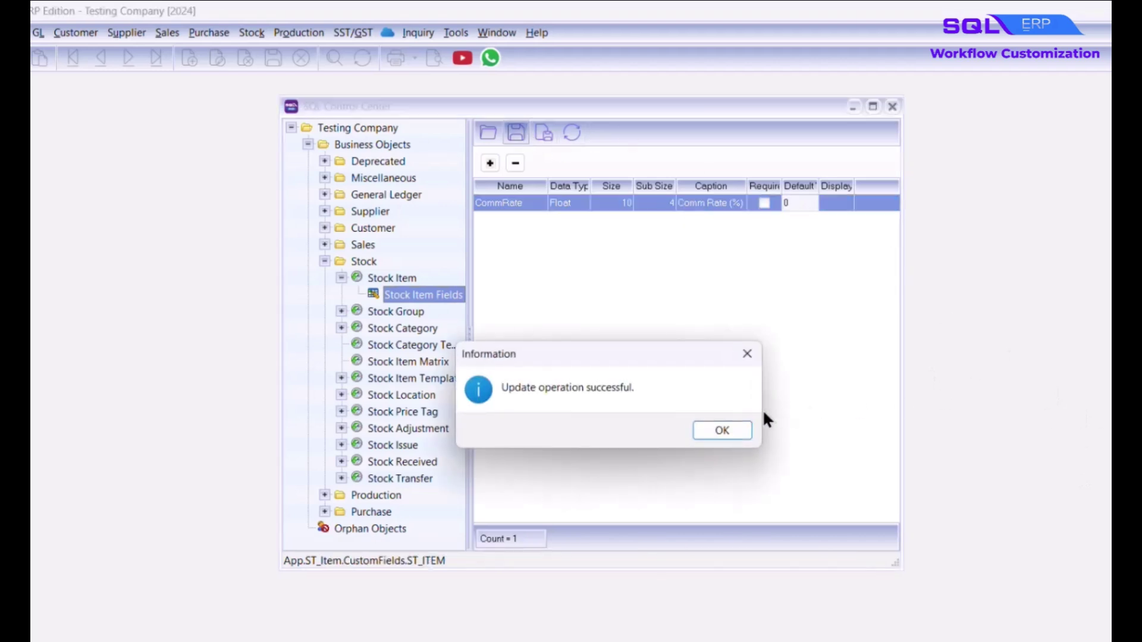
click(747, 427)
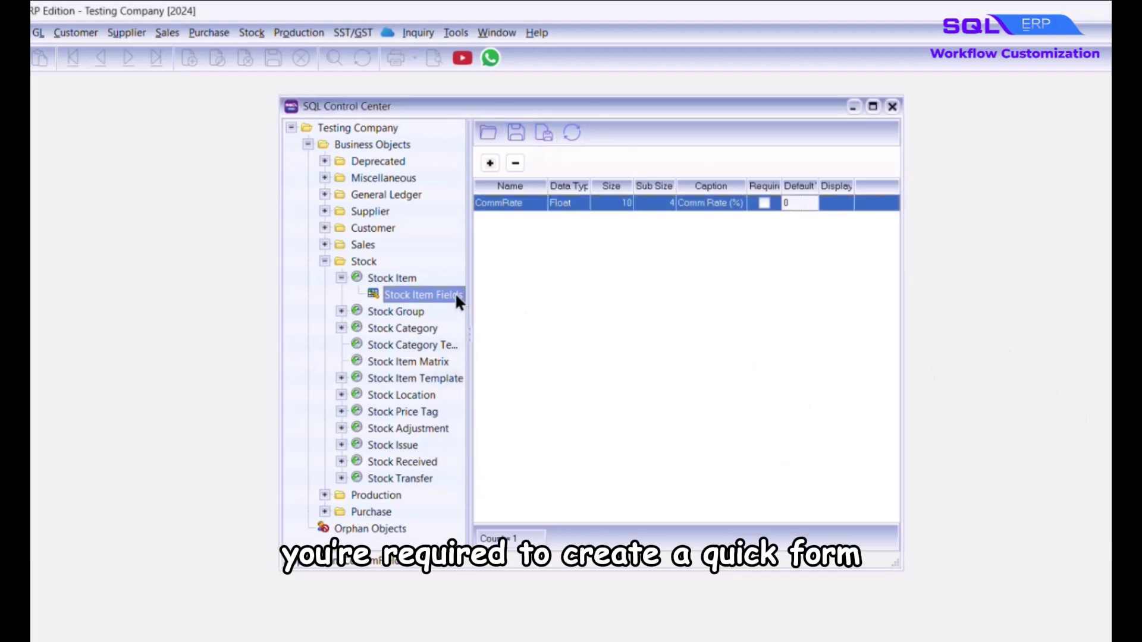
Create a new Stock Item quick form design named 'Comm Rate'
right_click(444, 276)
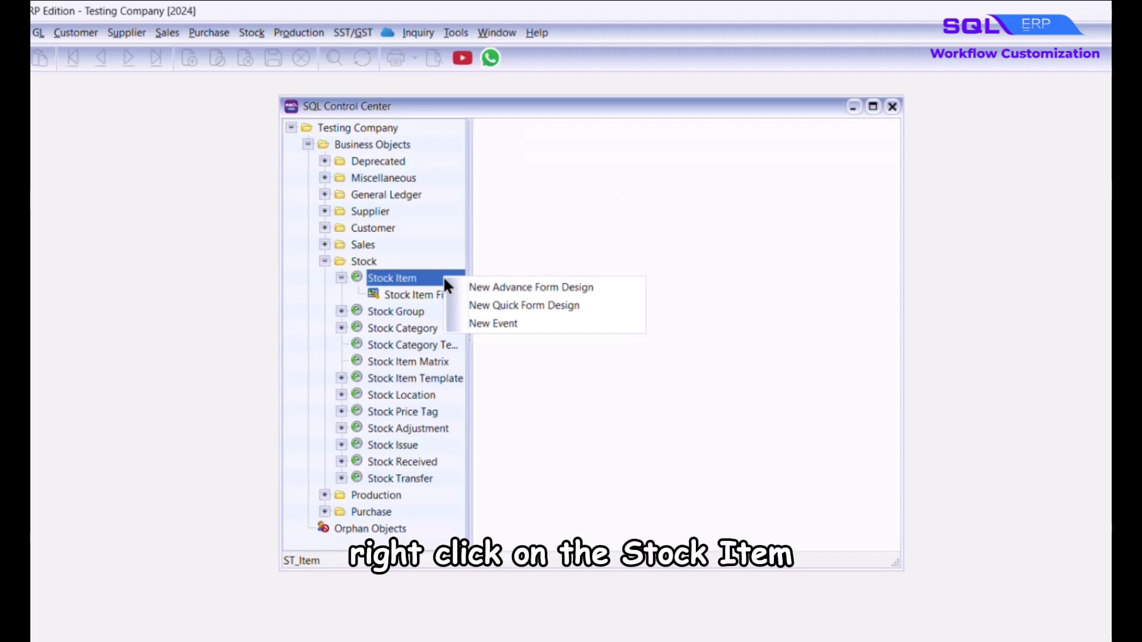
click(638, 307)
text(Comm Rate)
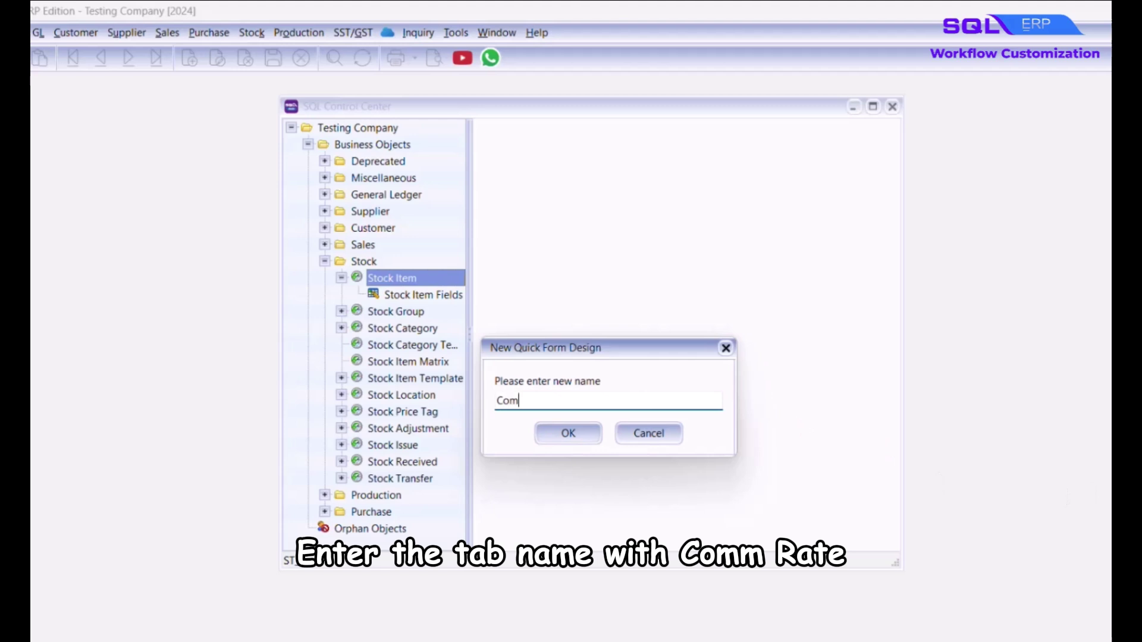
key(Return)
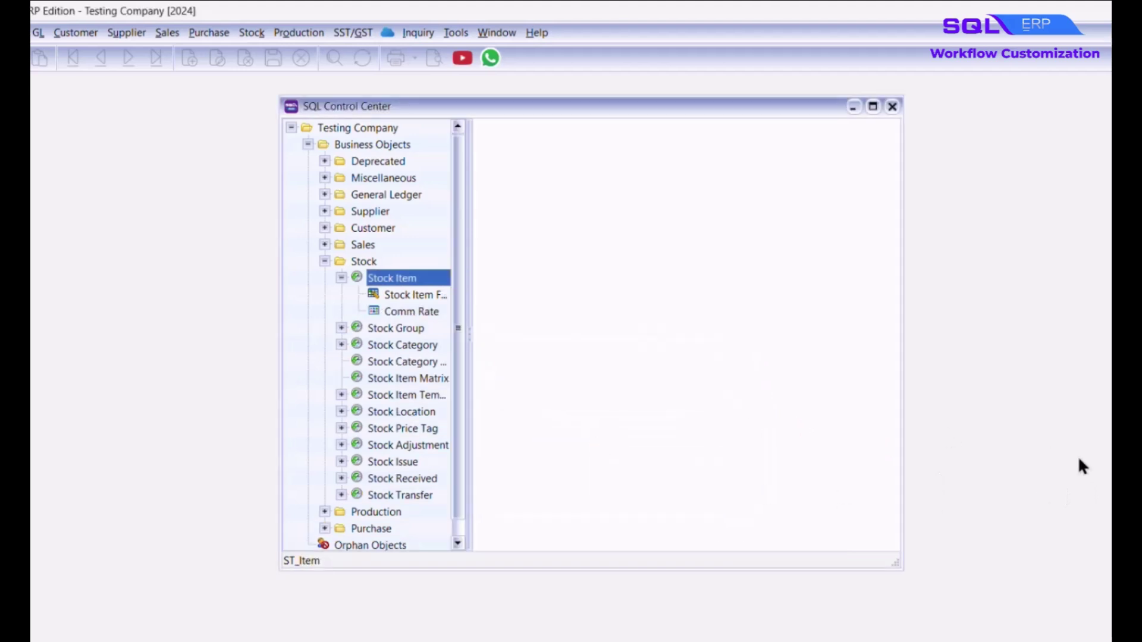
Place the Comm Rate (%) field on the Comm Rate form and save the design
click(443, 311)
click(605, 134)
drag(379, 263, 486, 156)
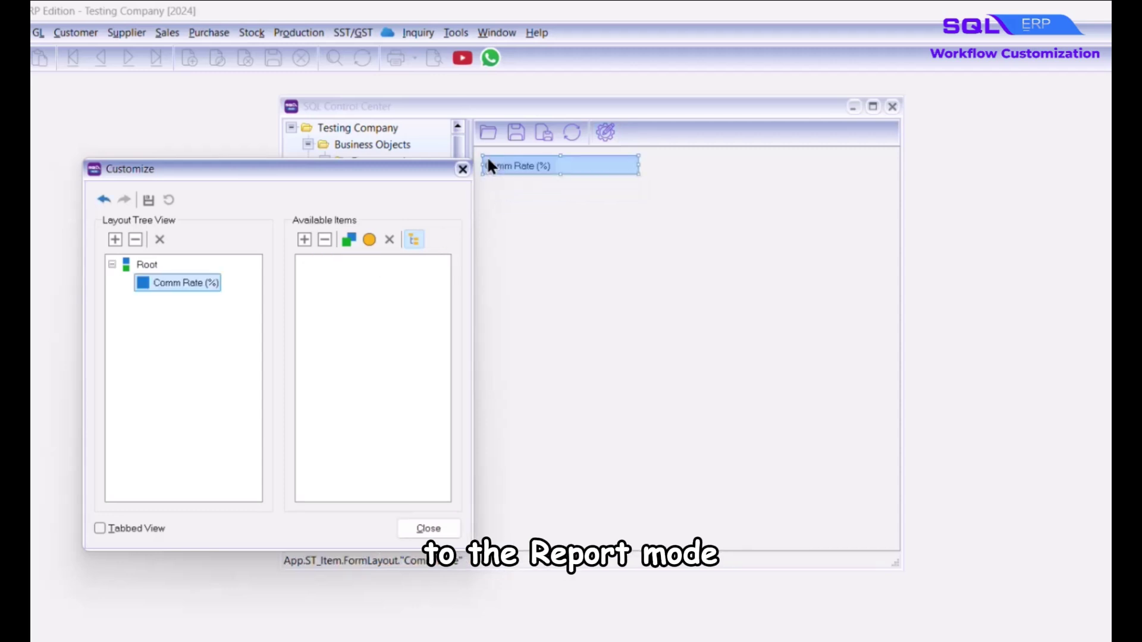
click(429, 528)
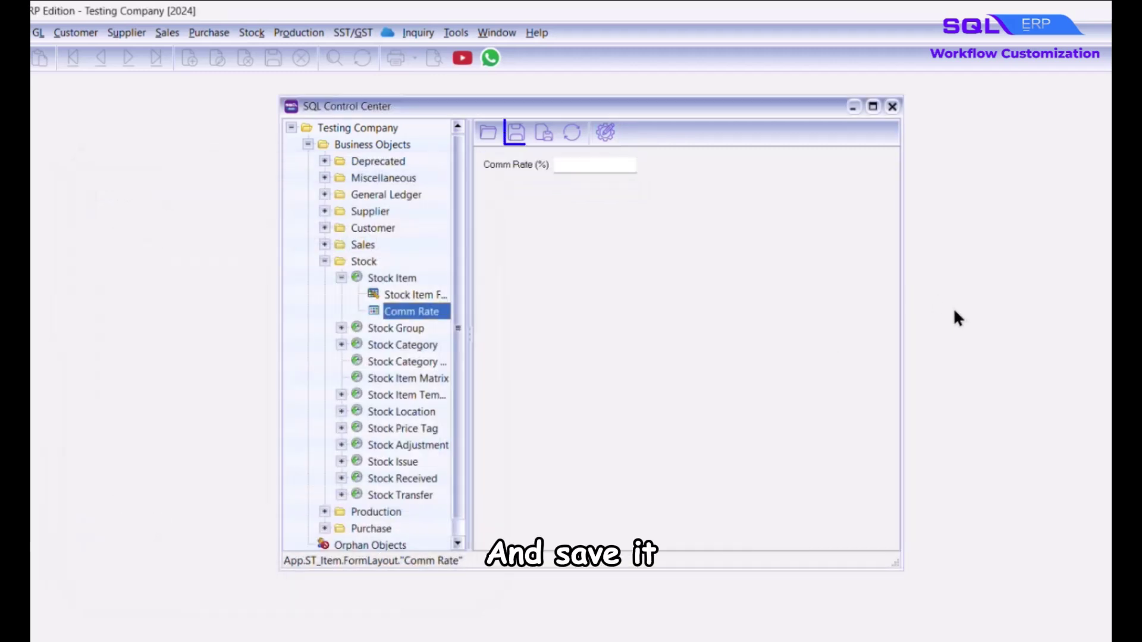
click(516, 134)
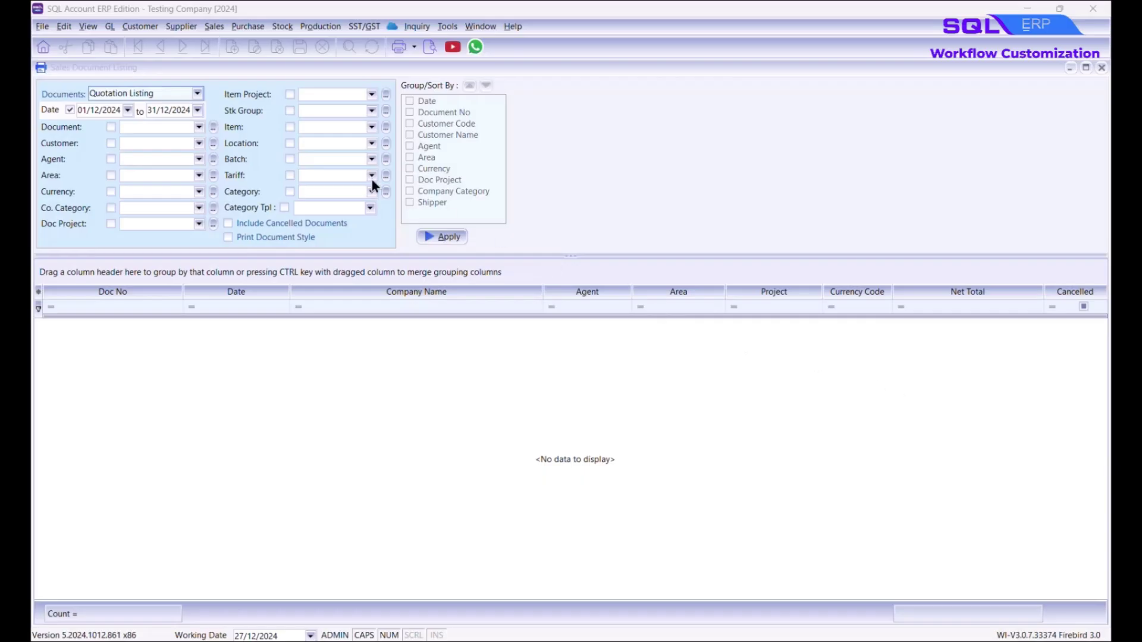
Apply Invoice Listing grouped by Customer Code, then edit the 'Sales Local - Invoice Listing - Level 1' design
click(198, 94)
click(143, 143)
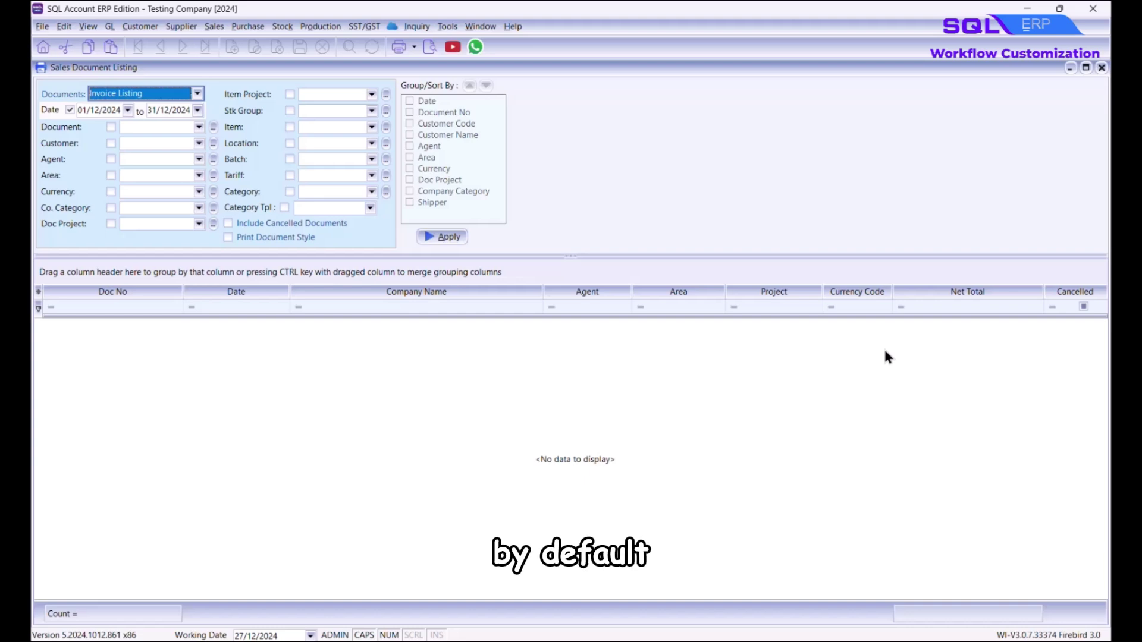
click(407, 122)
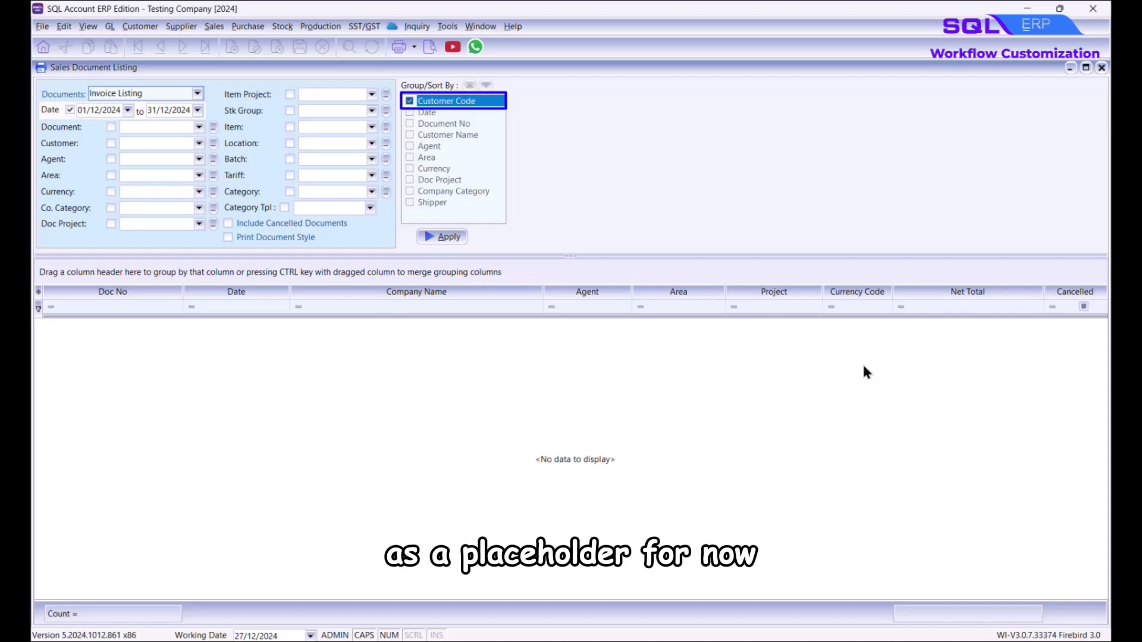
click(461, 235)
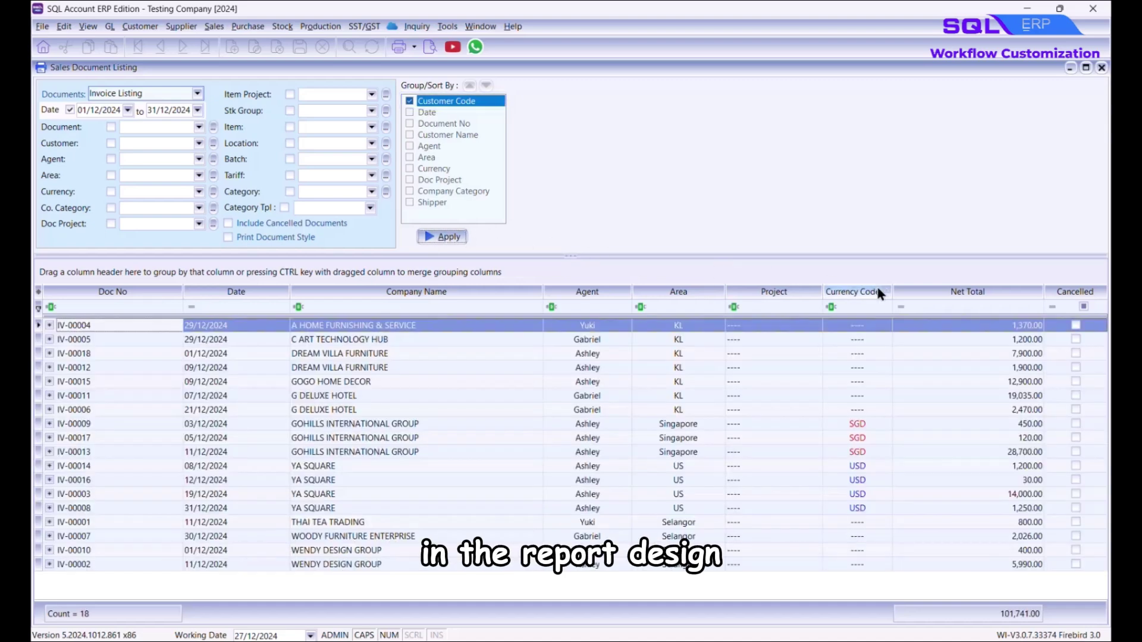
click(433, 50)
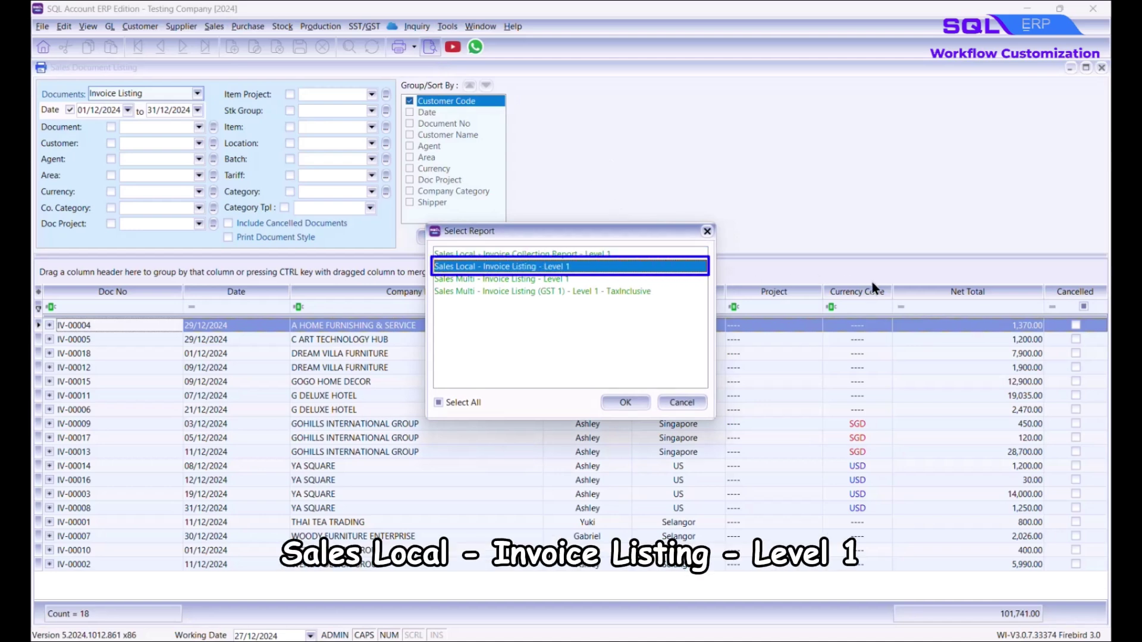
click(625, 402)
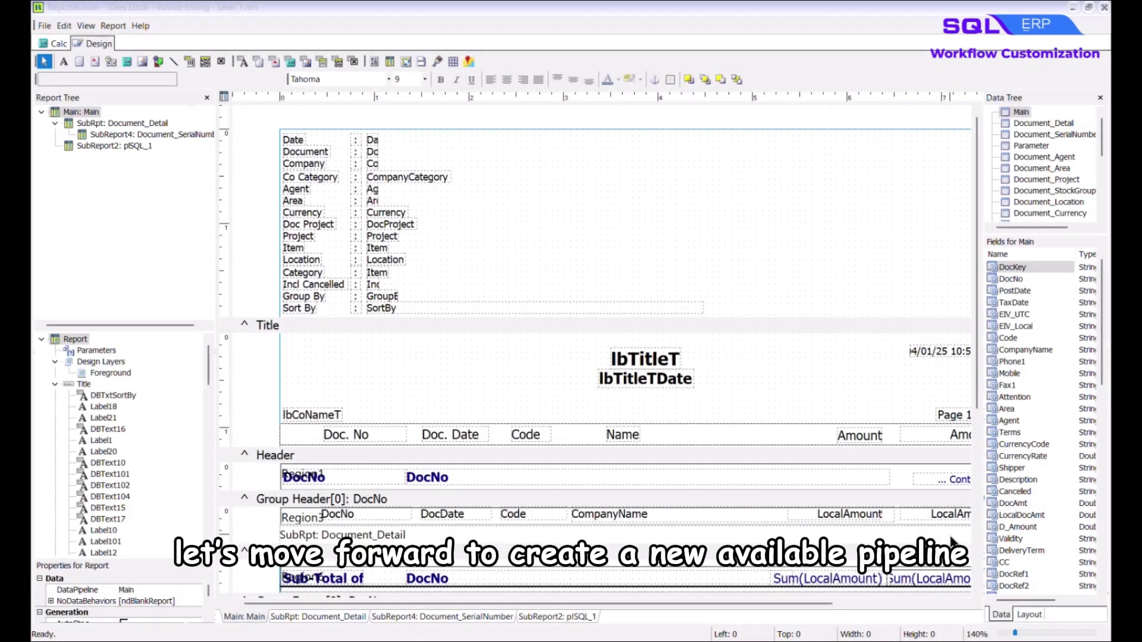
In the Calc module's global declarations, append SQL_3 to the var list
click(56, 45)
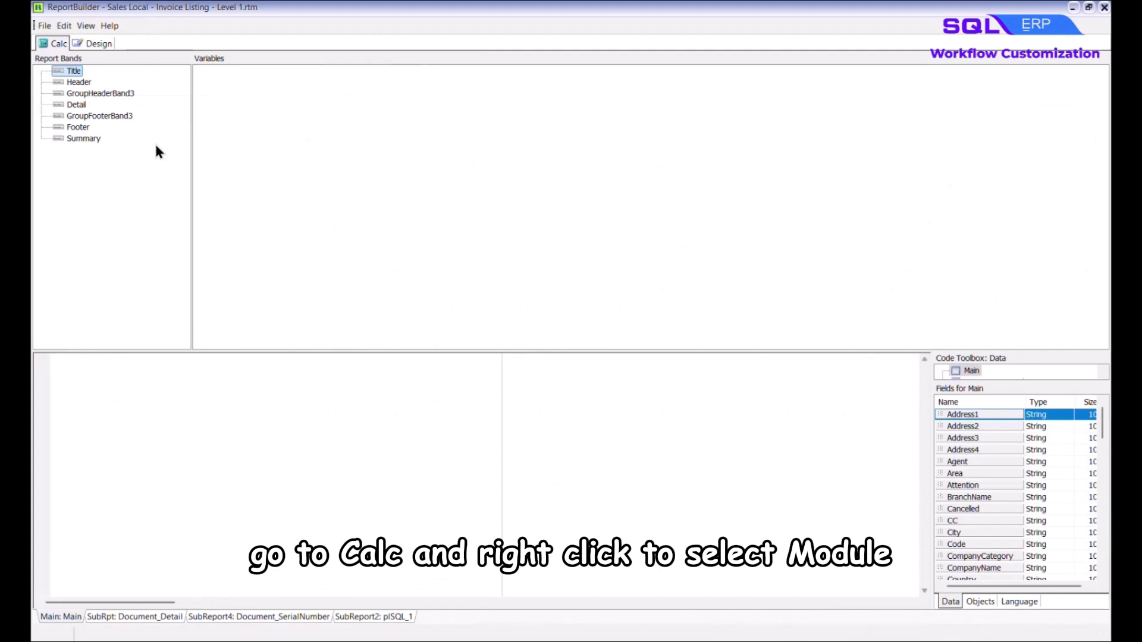
right_click(166, 151)
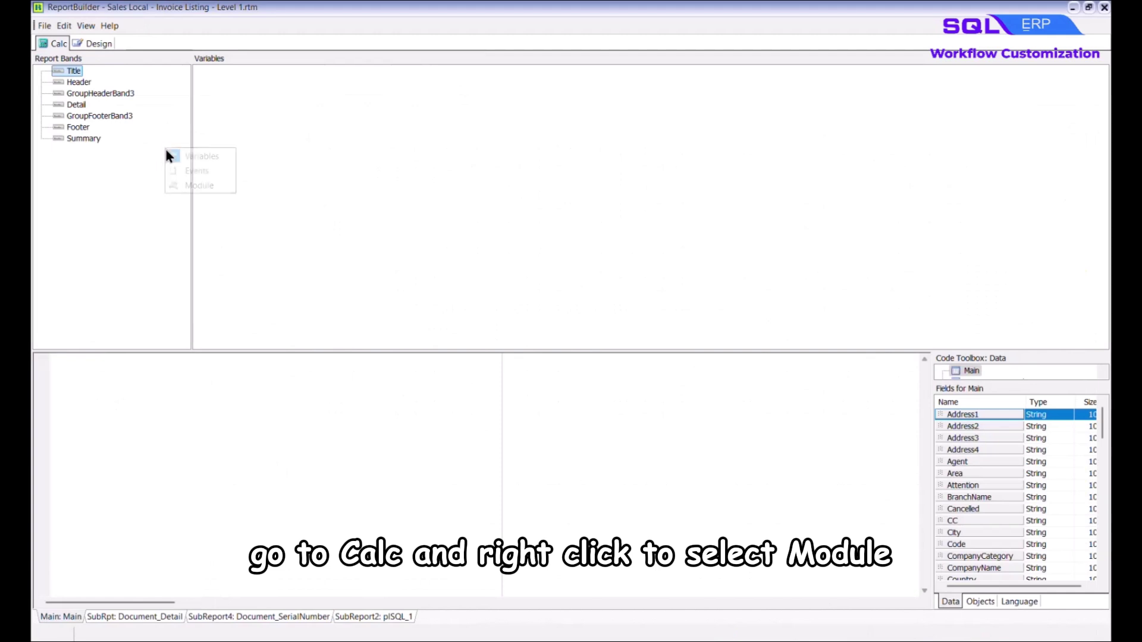
click(227, 185)
click(123, 83)
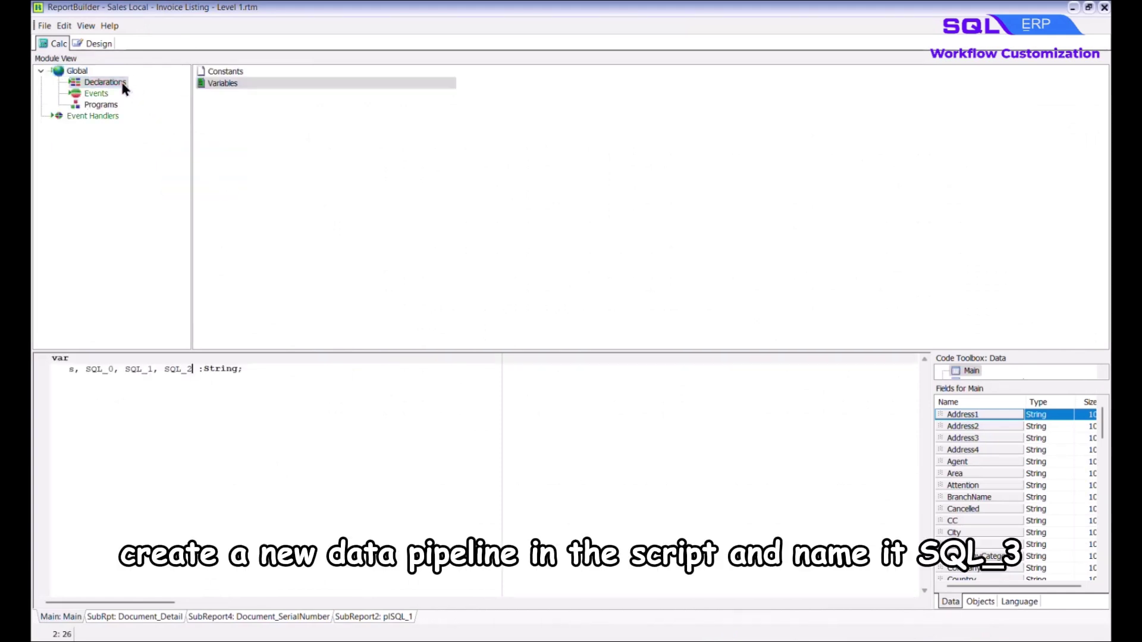
text(, SQL_3)
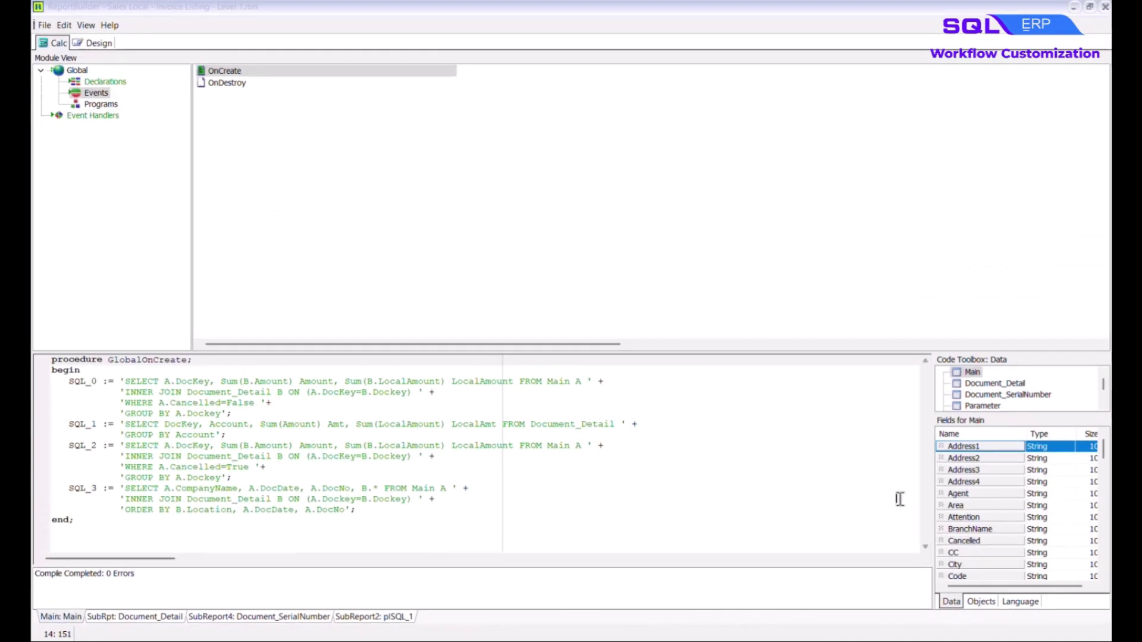
Insert a LocalSQL_SELECT call into the ReportBeforePrint procedure
click(94, 116)
click(436, 178)
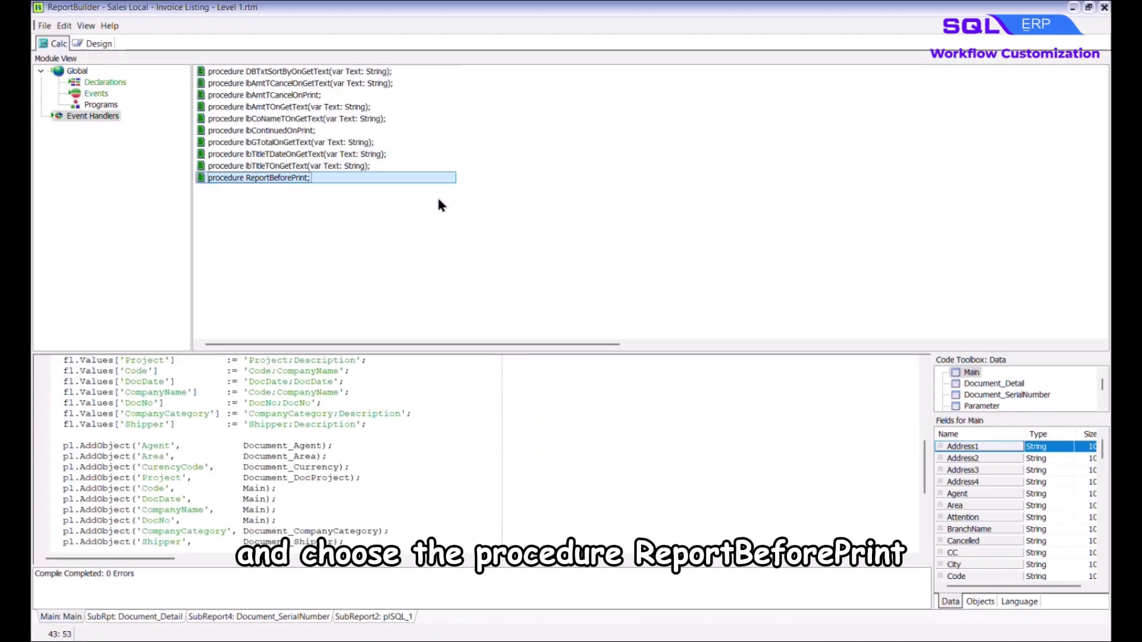
scroll(867, 446, up, 5)
key(Return)
key(Return)
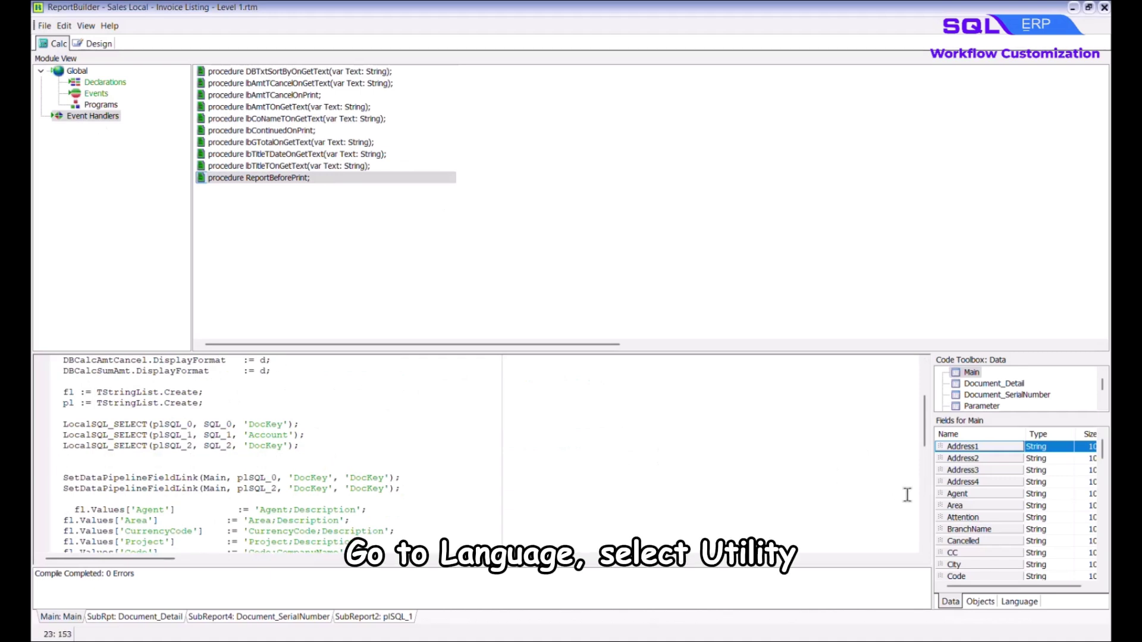
click(1018, 602)
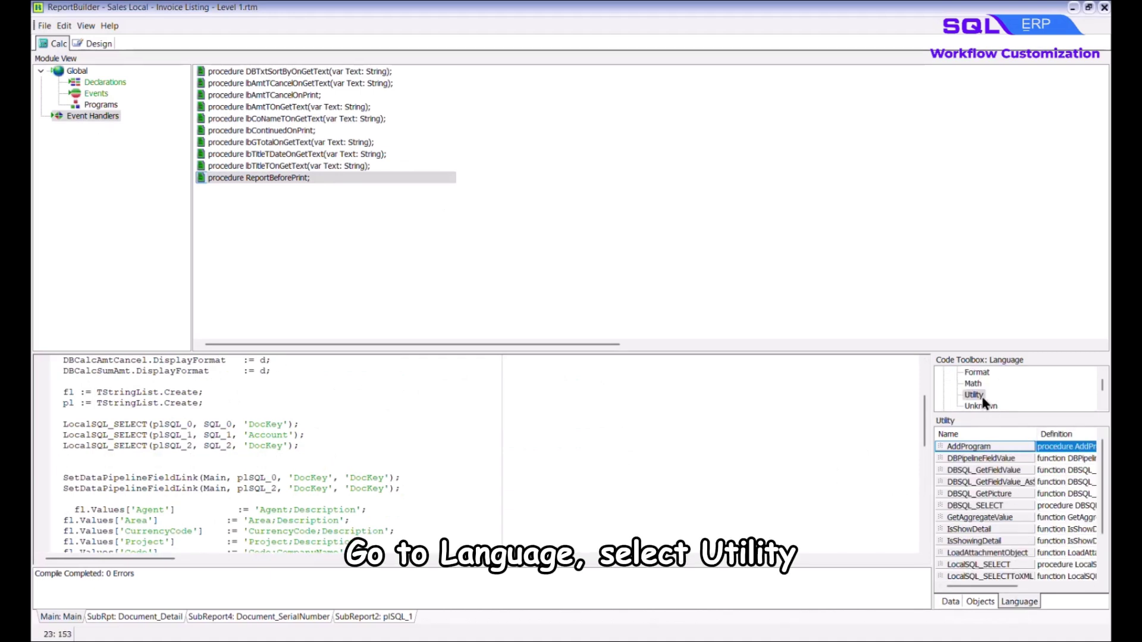
click(1015, 567)
drag(1016, 570, 66, 456)
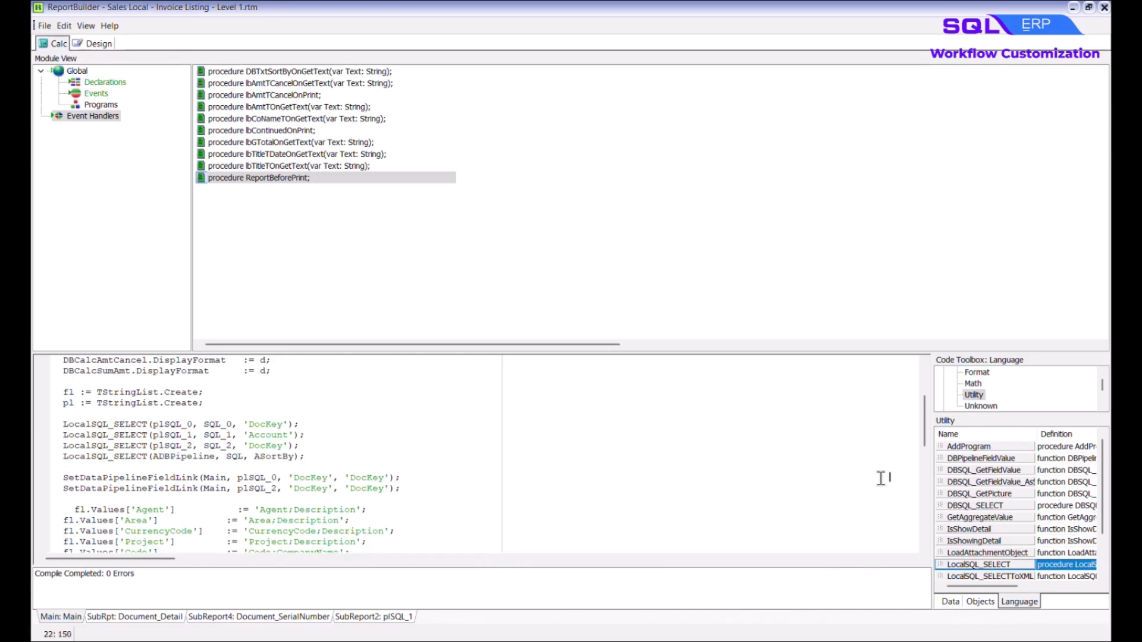
Set the LocalSQL_SELECT arguments to plSQL_3, SQL_3 and 'Location;DocDate;DocNo'
drag(215, 456, 153, 456)
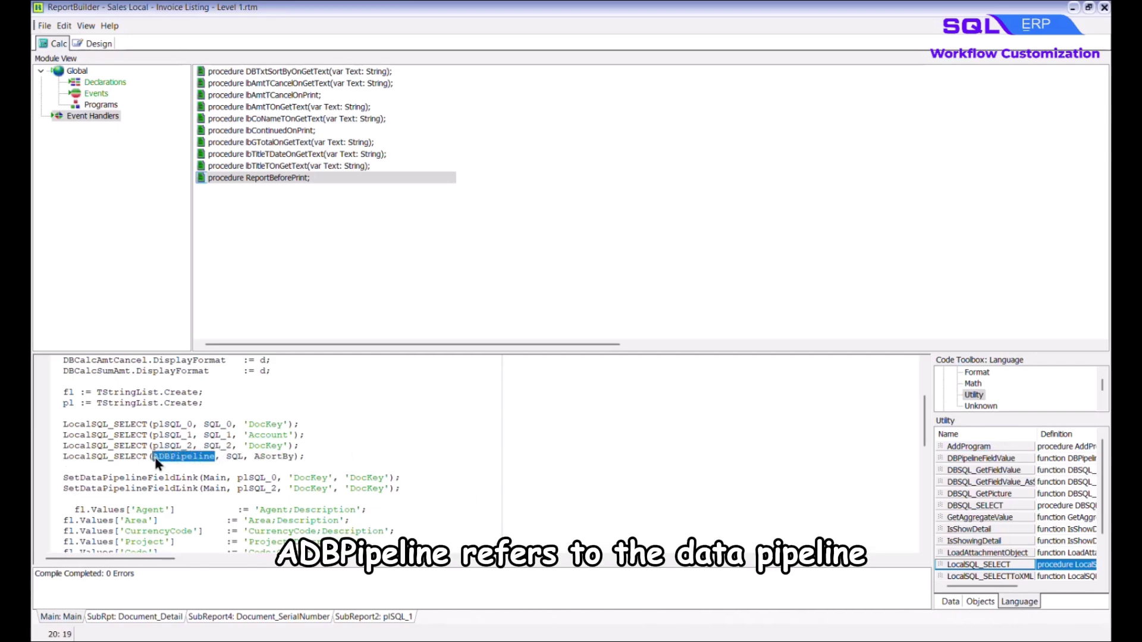
text(pl)
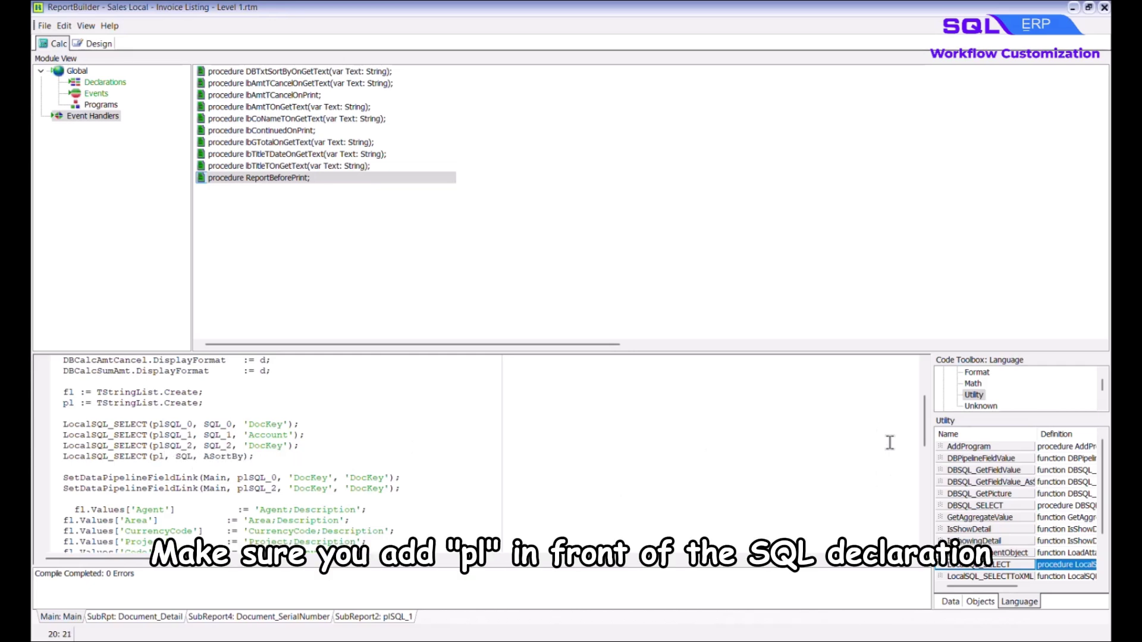
text(SQL_3)
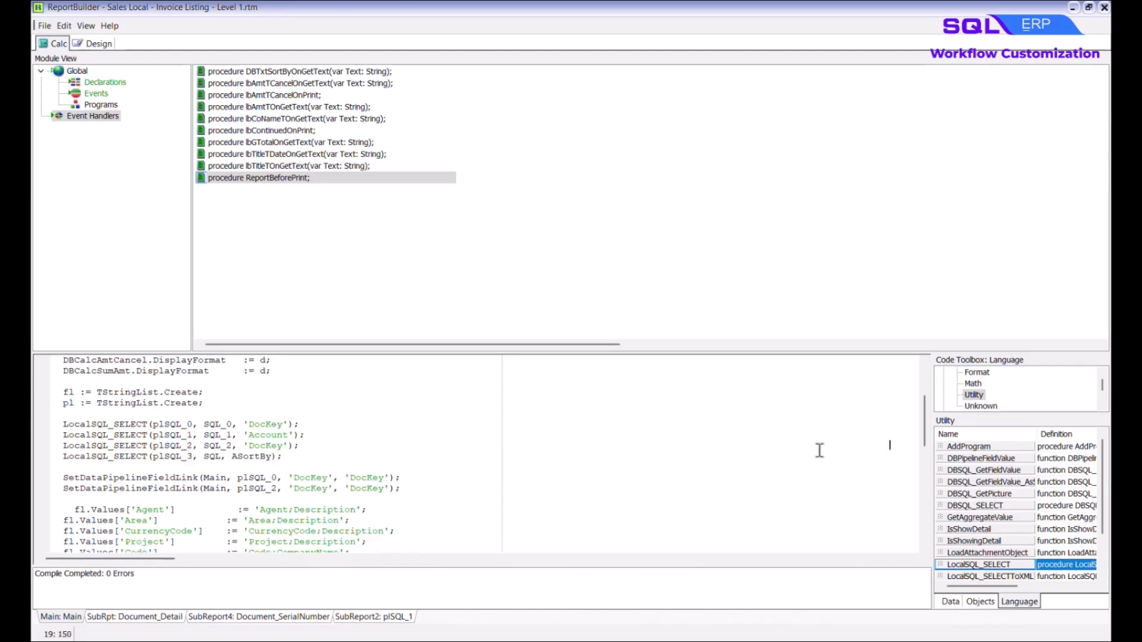
double_click(214, 456)
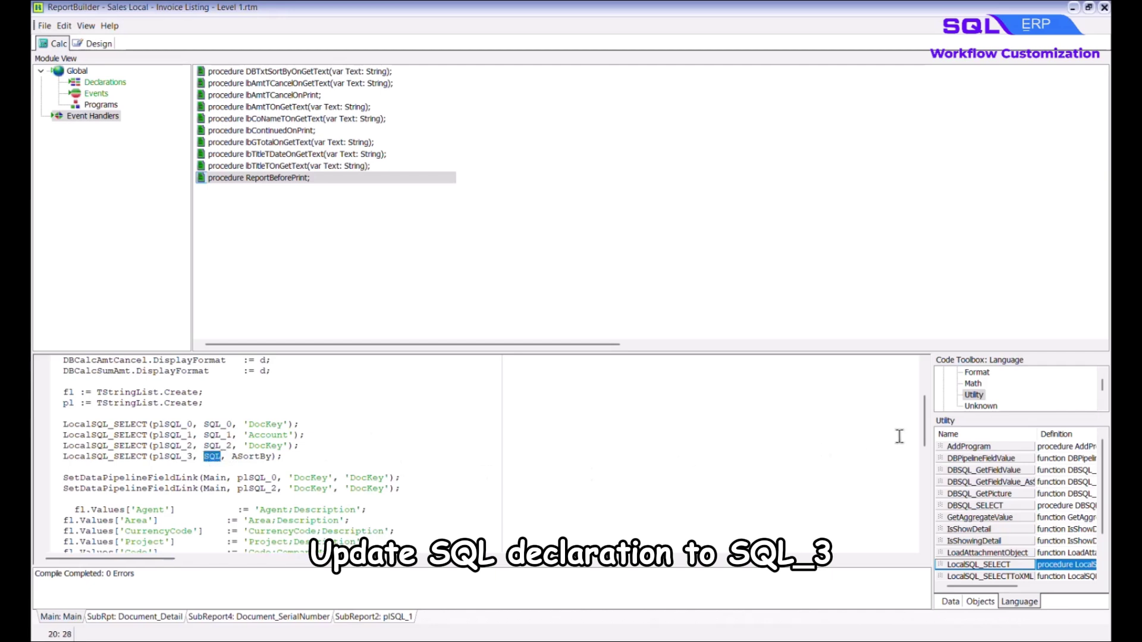
text(SQL_3)
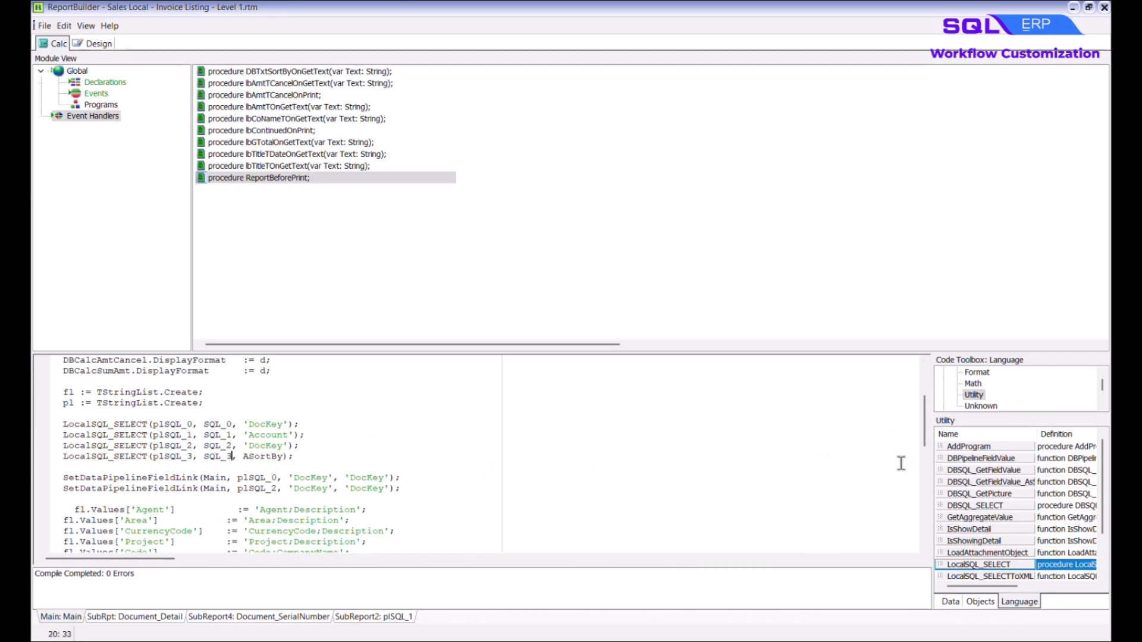
click(902, 466)
drag(284, 456, 243, 456)
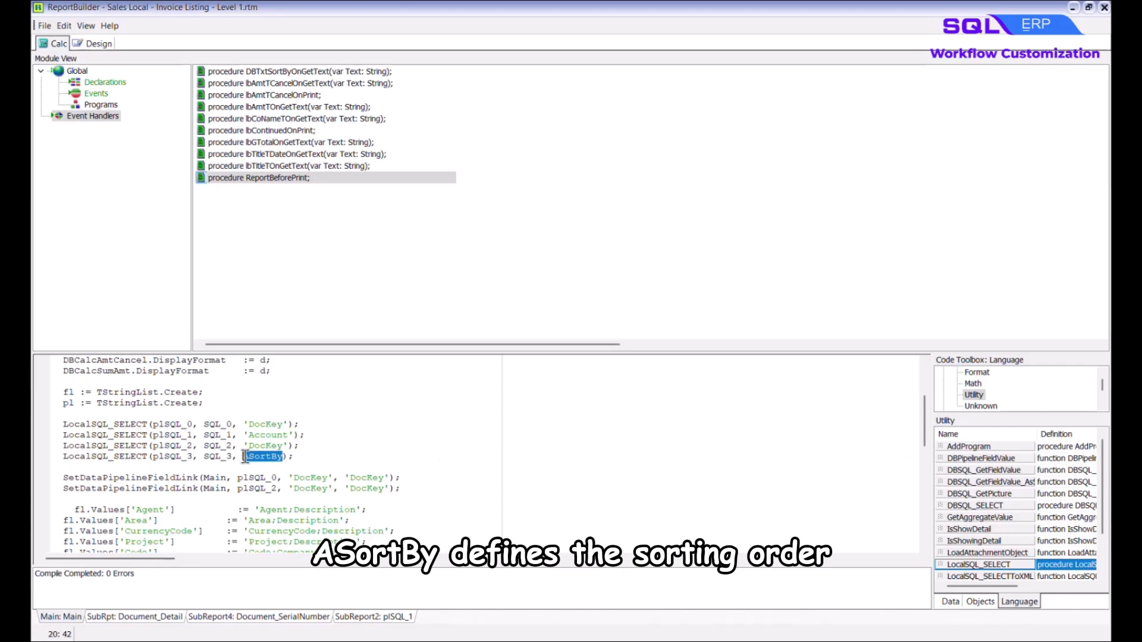
text('Loca)
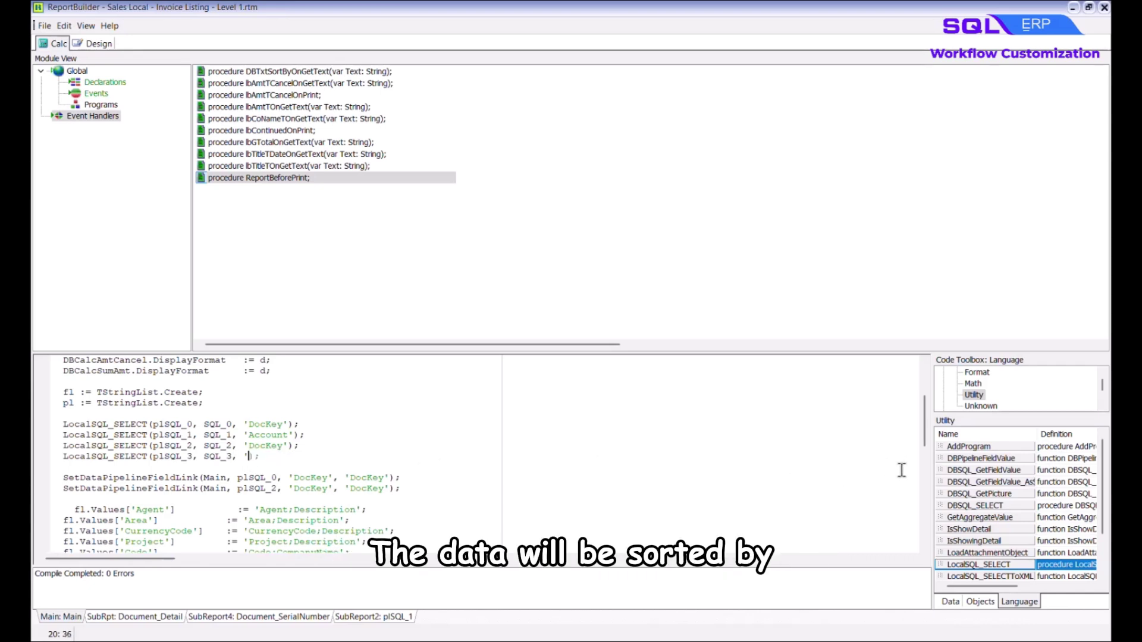
text(tion;DocDate;DocNo')
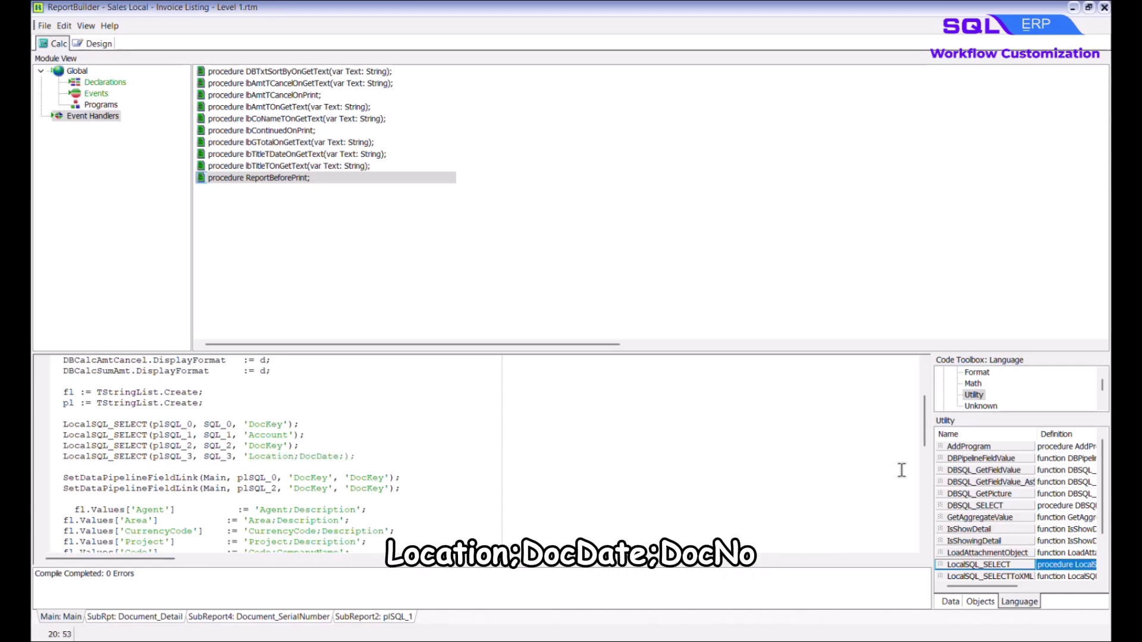
click(901, 445)
Comment out the group-by block from fl.Values['Agent'] through pl.Free; with braces
drag(695, 351, 678, 280)
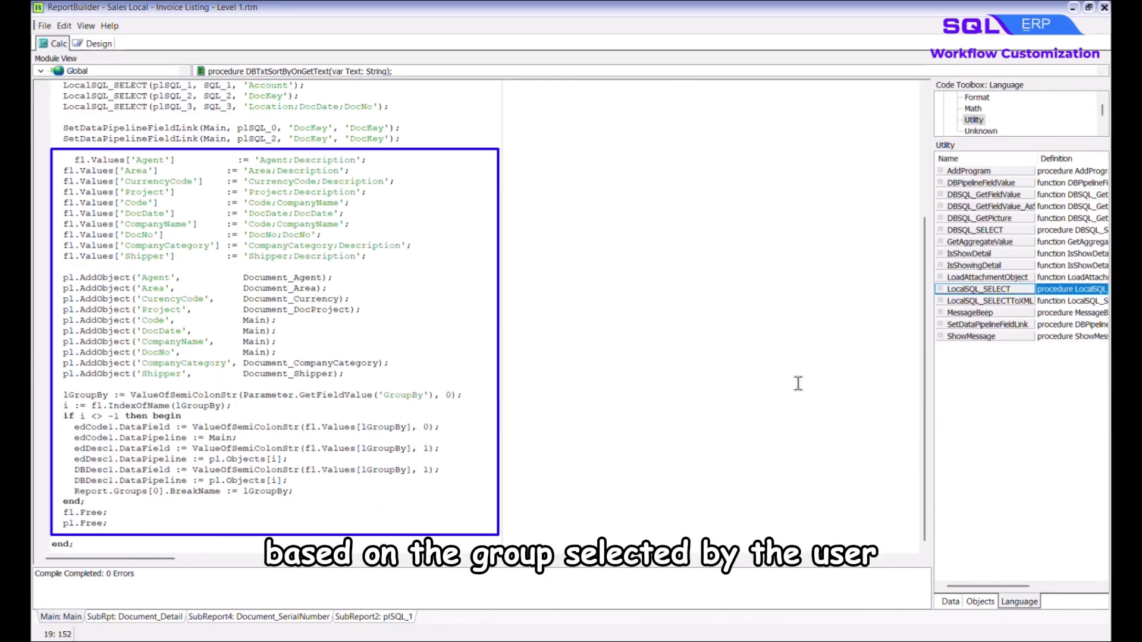
drag(714, 78, 688, 351)
key(Down)
key(Down)
key(Down)
key(Down)
key(Down)
key(Down)
key(Home)
text({)
scroll(862, 495, down, 9)
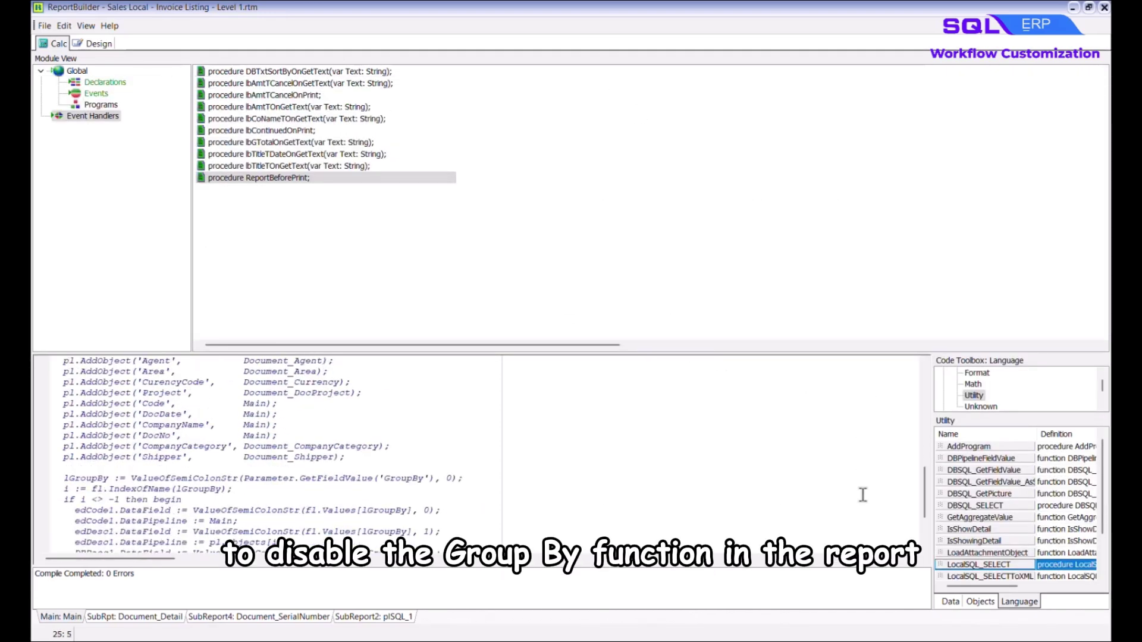
click(143, 521)
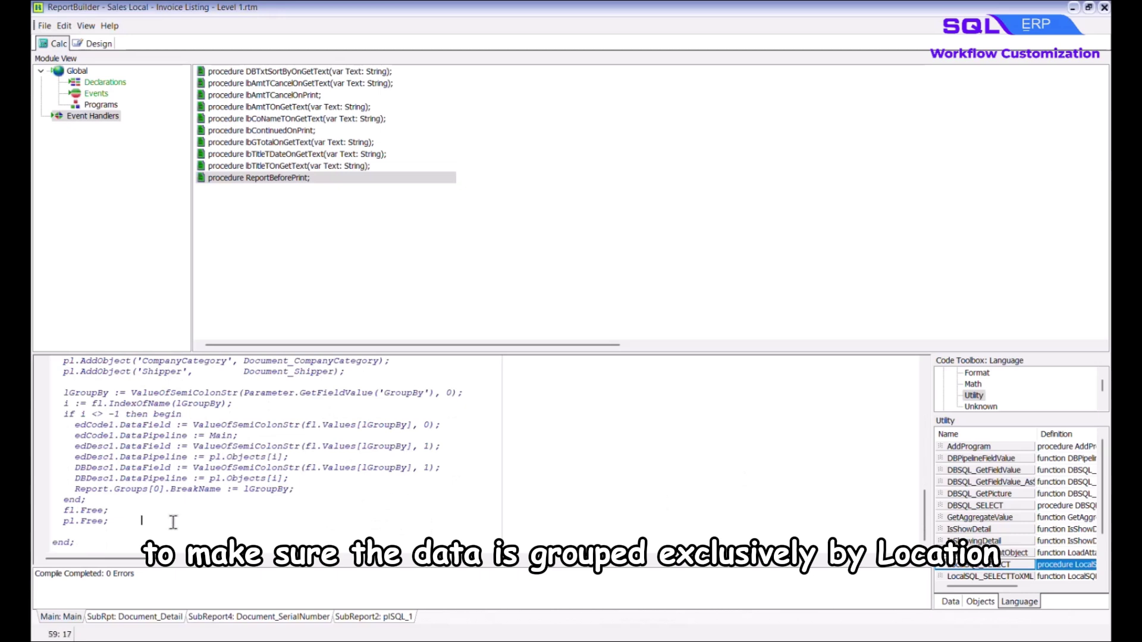
click(902, 495)
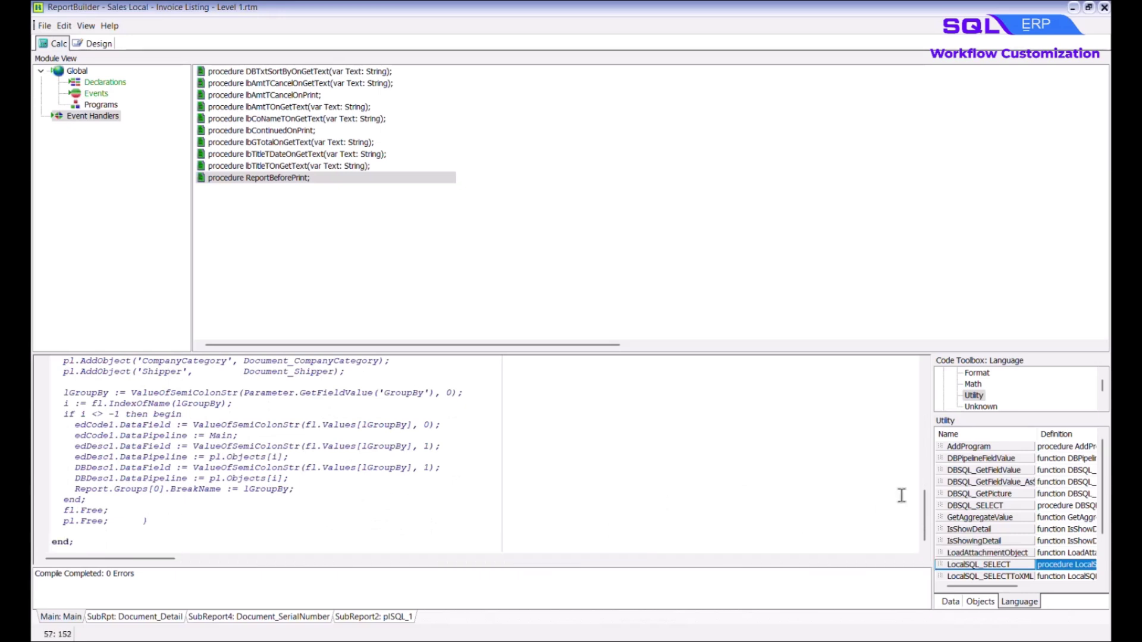
Compile the script and add a blank line after end;
right_click(487, 472)
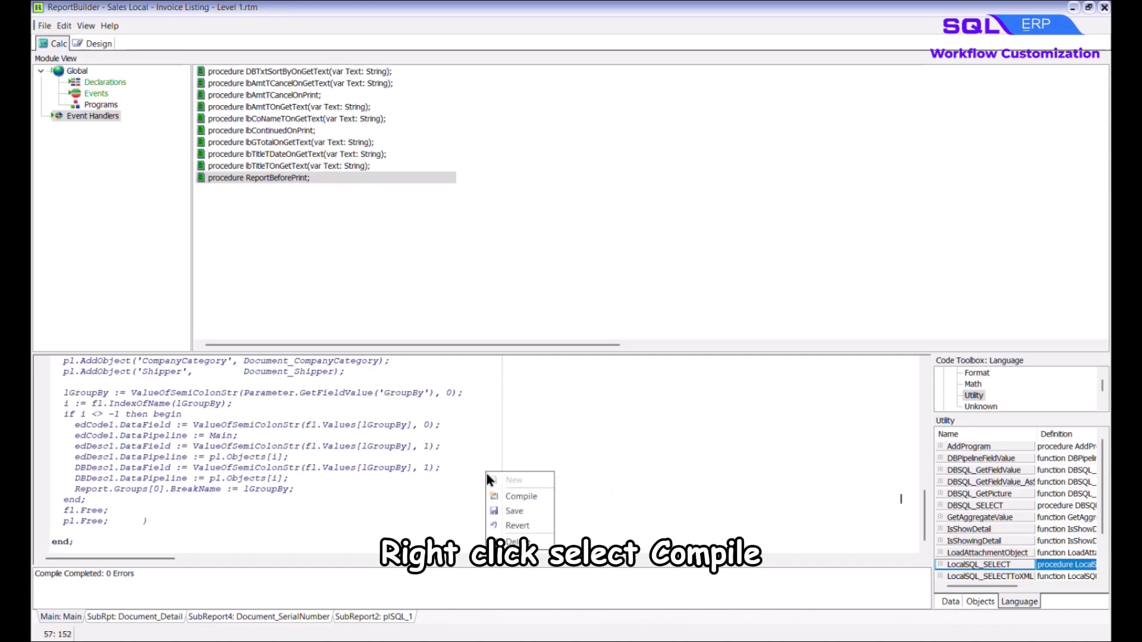
click(519, 494)
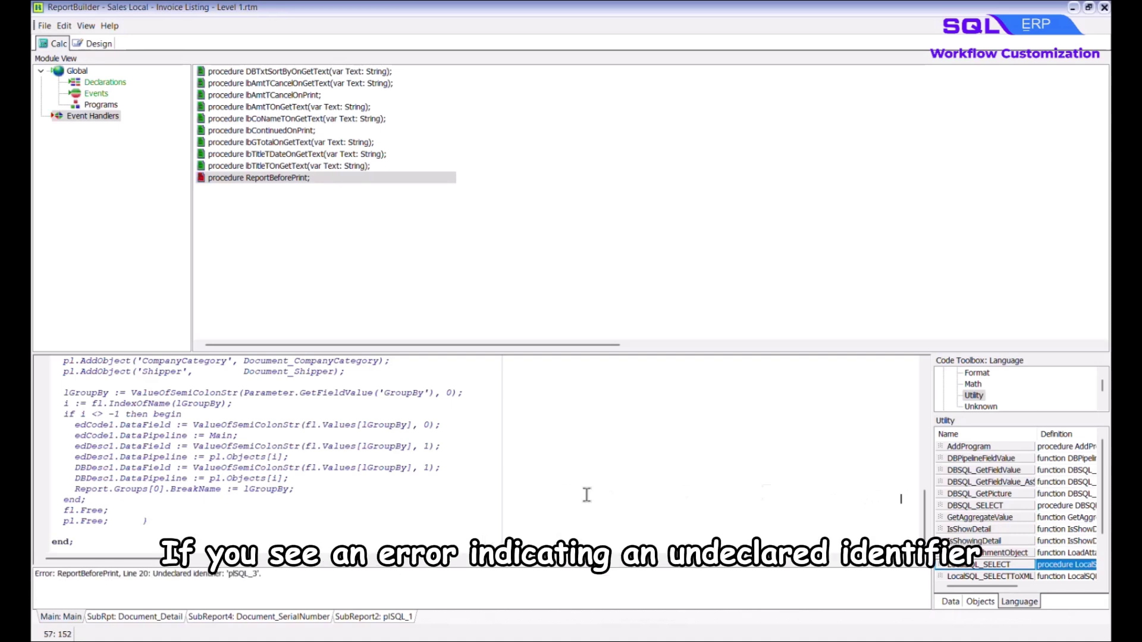
click(905, 498)
key(Return)
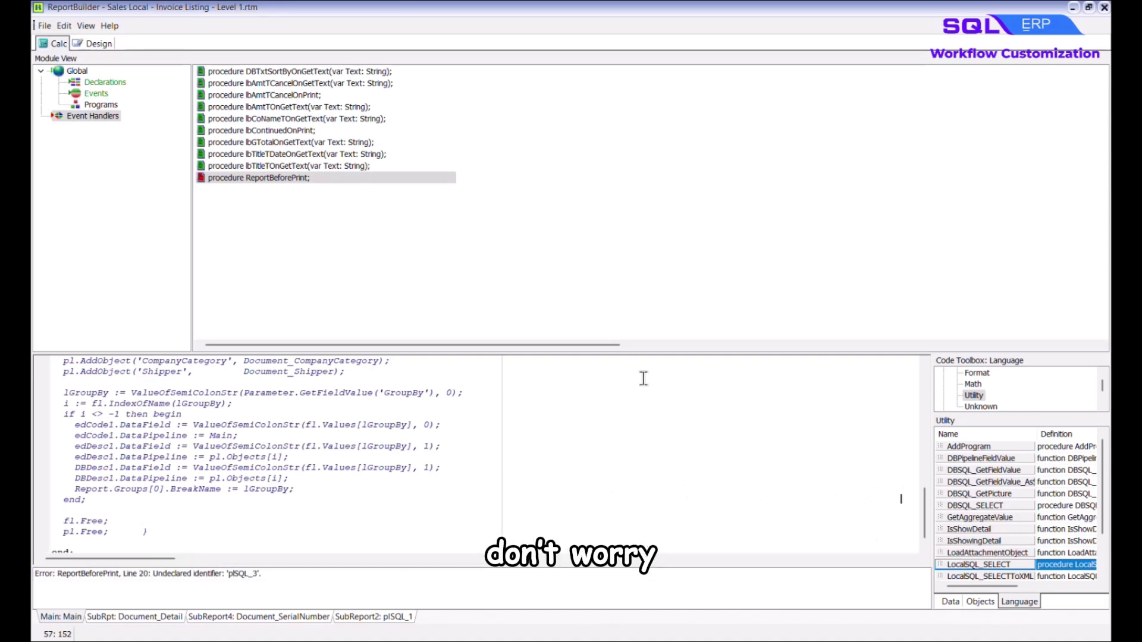
Save the report as '0Sales Invoice Listing - Driver Comm'
click(45, 26)
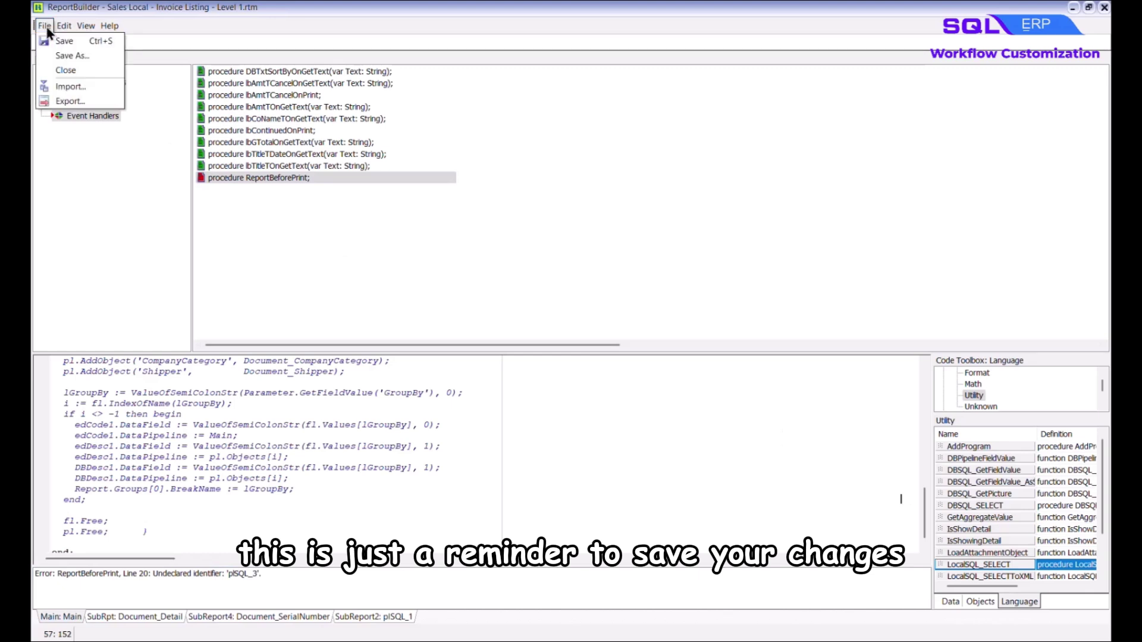
click(114, 56)
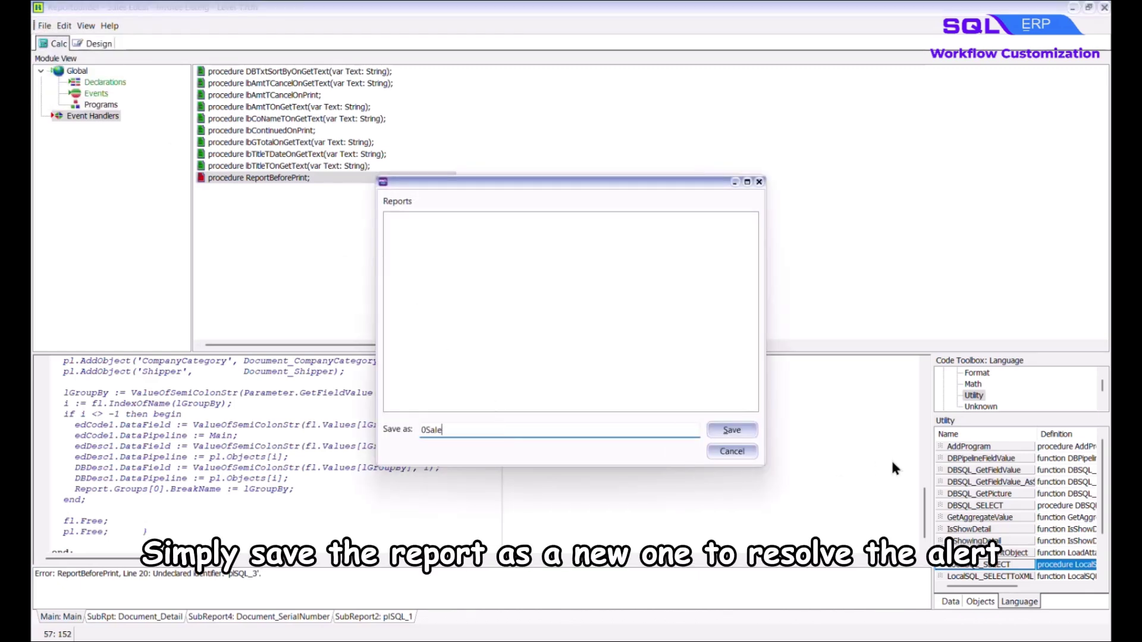
text(0Sales Invoice Listing - Driver Comm)
click(732, 430)
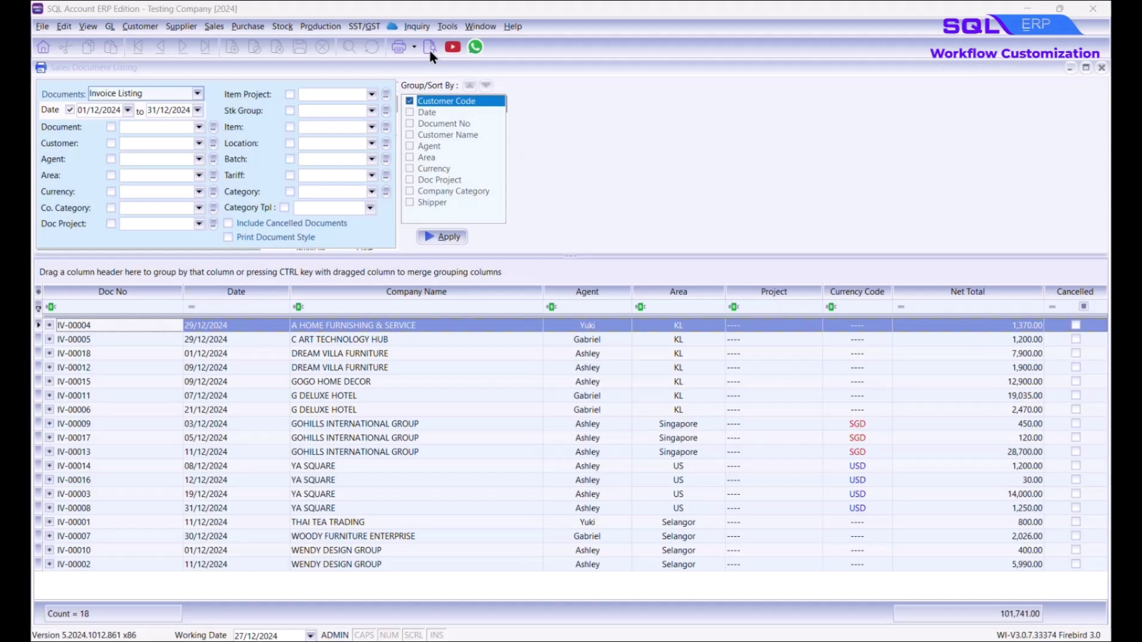
Preview '0Sales Invoice Listing - Driver Comm' and open it in the Report Designer
click(429, 48)
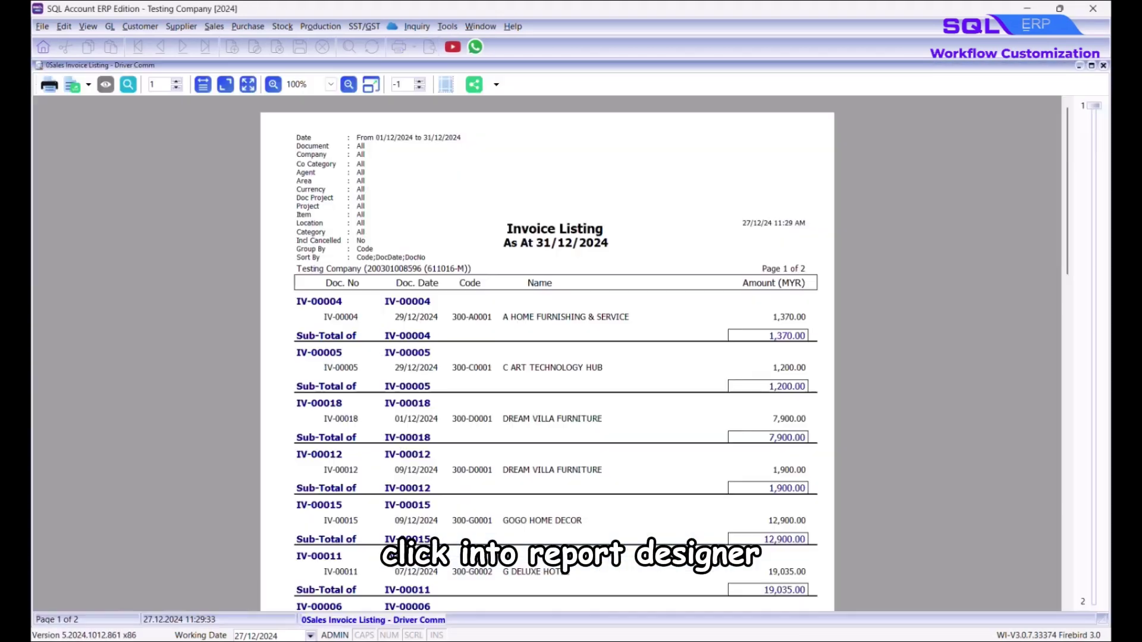
click(433, 622)
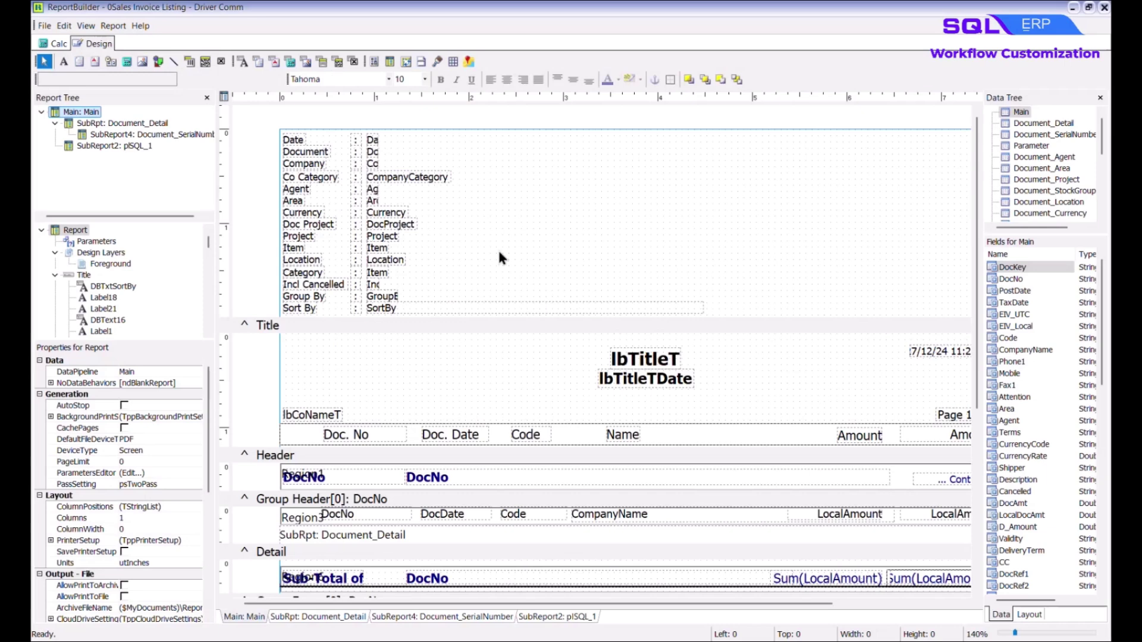
Set the report's data pipeline to plSQL_3 and check the header DocNo field follows it
click(113, 25)
click(125, 37)
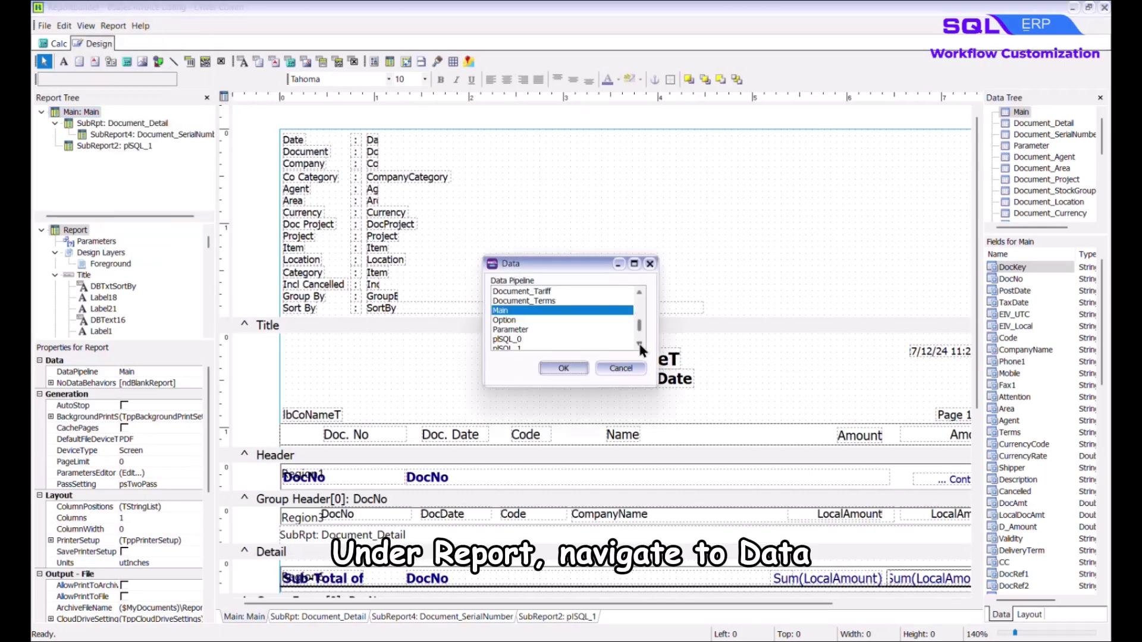
scroll(641, 349, down, 2)
click(505, 320)
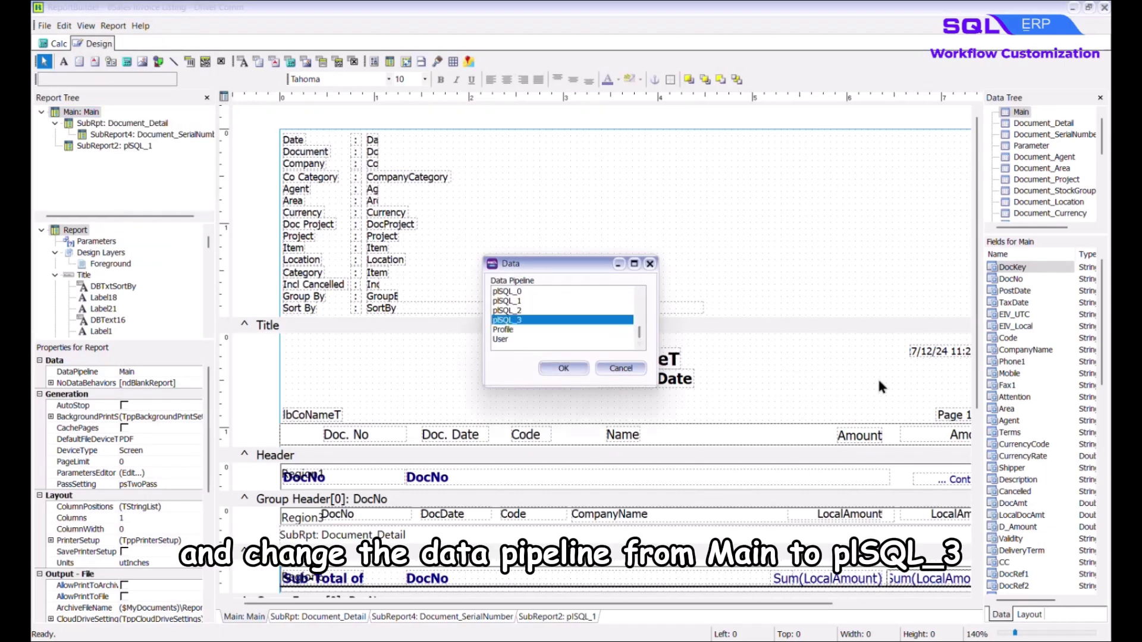
click(586, 366)
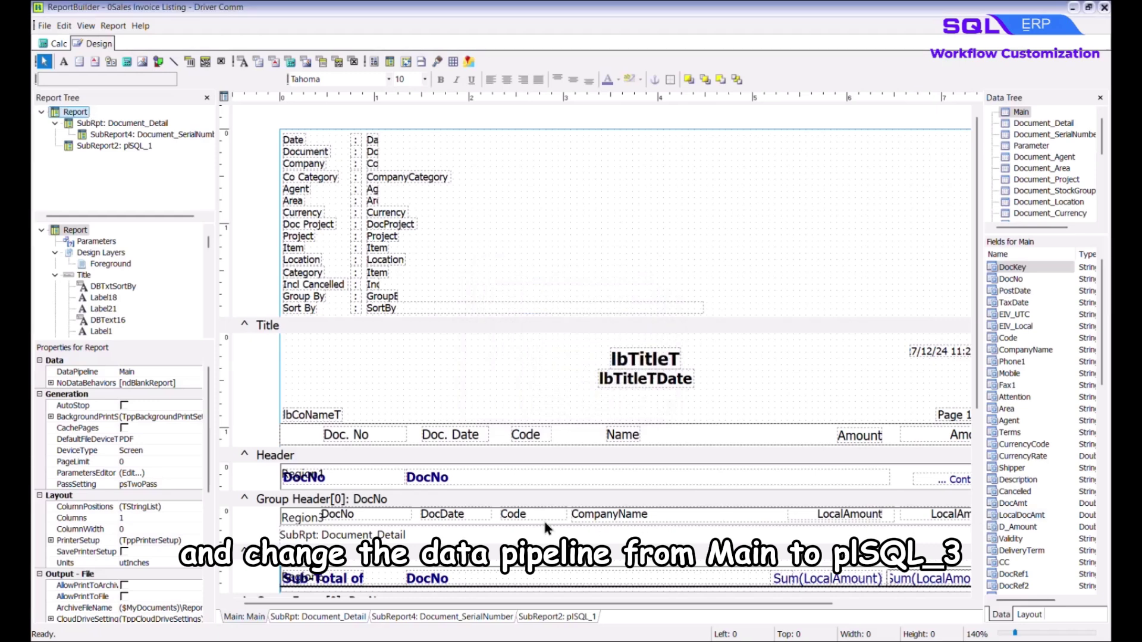
click(395, 515)
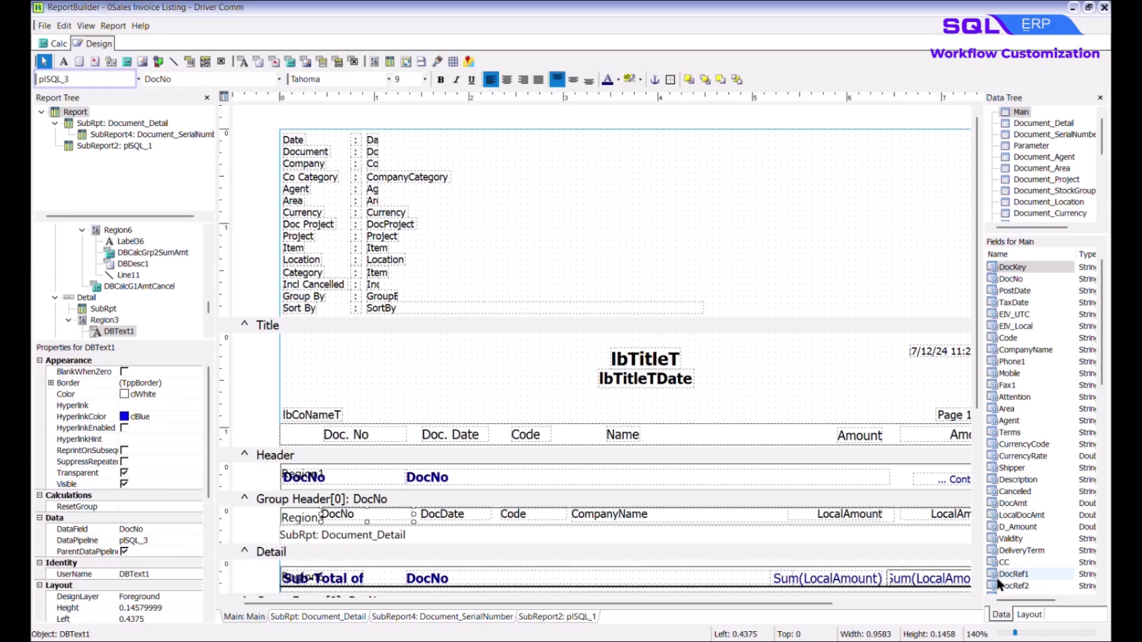
Bind the header DocNo field to Location via the Document_Detail pipeline
click(938, 522)
click(396, 477)
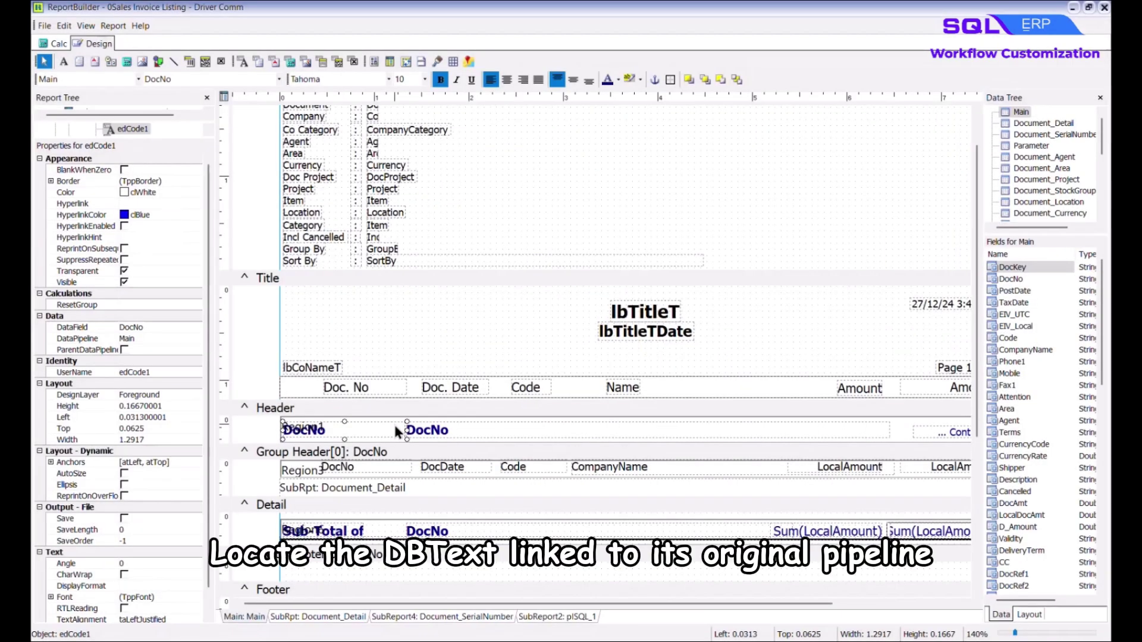
click(140, 81)
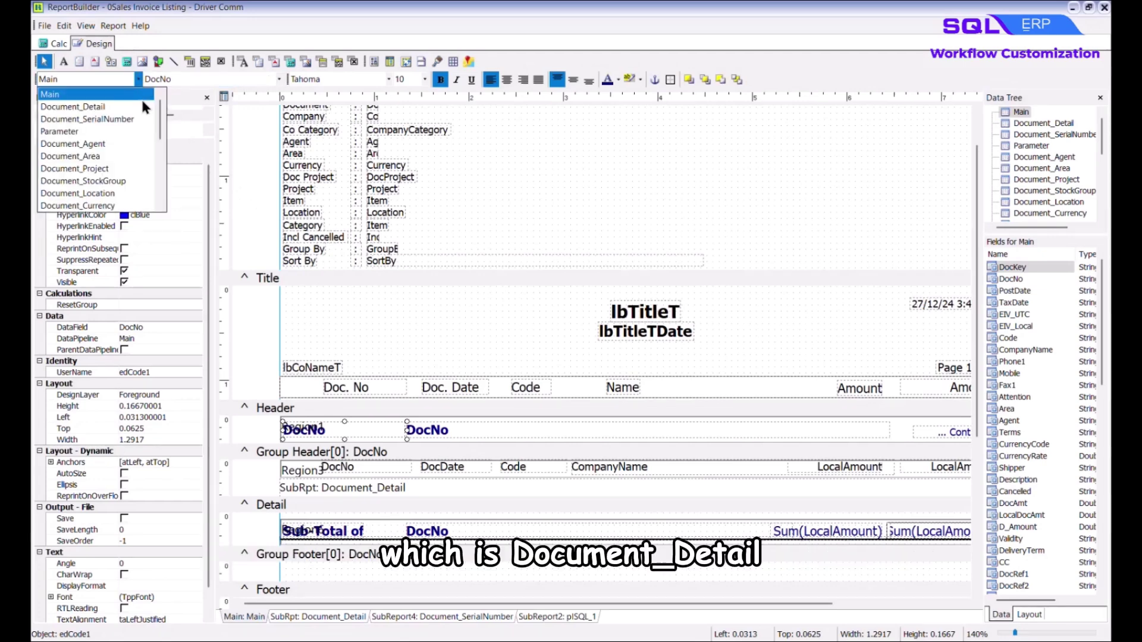
click(144, 105)
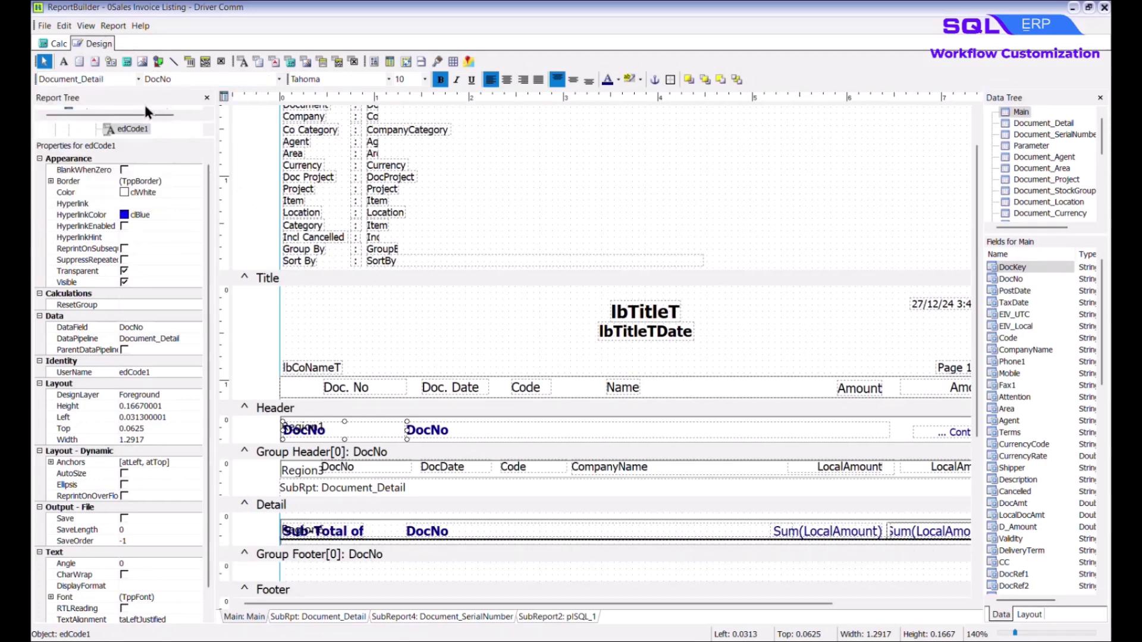
click(278, 79)
scroll(268, 145, down, 5)
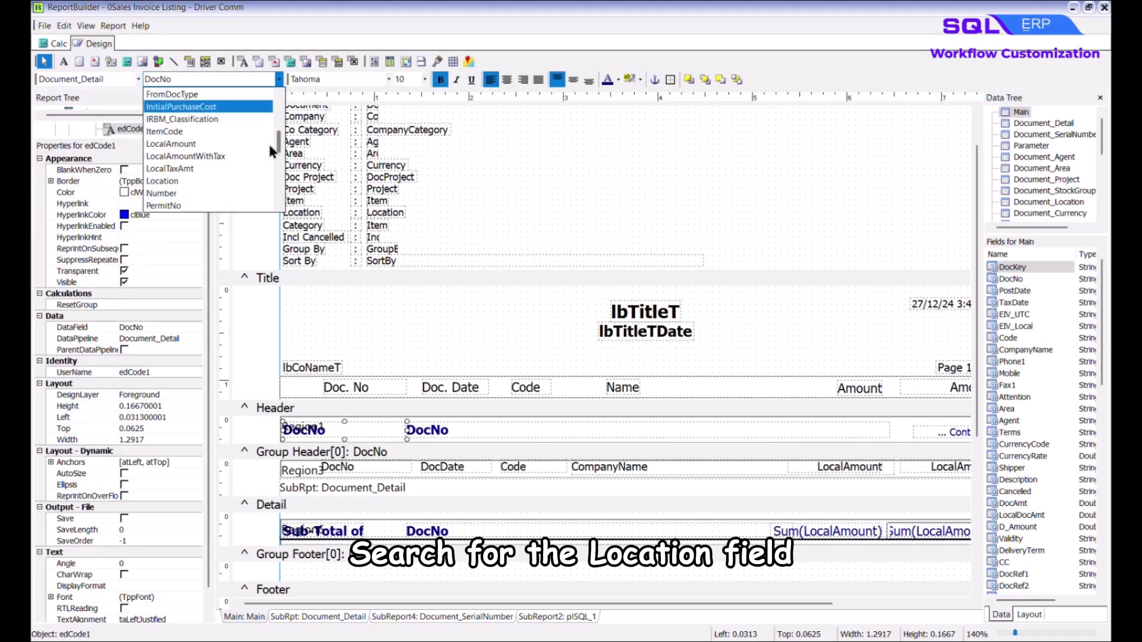
click(238, 176)
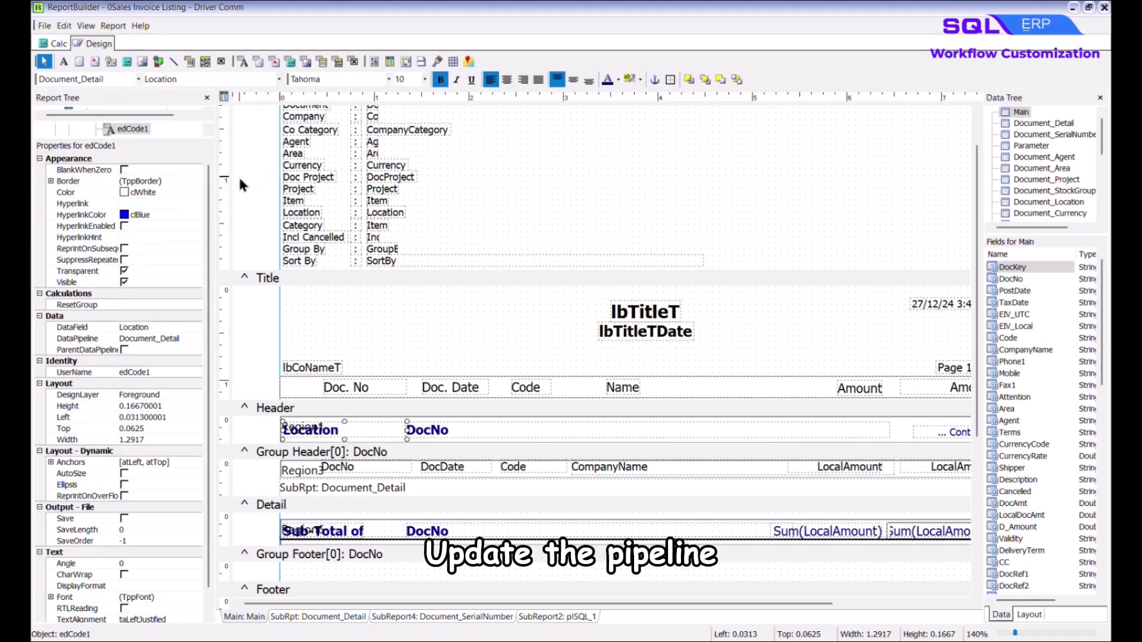
Switch the header field's data pipeline to plSQL_3
click(138, 79)
scroll(129, 171, down, 5)
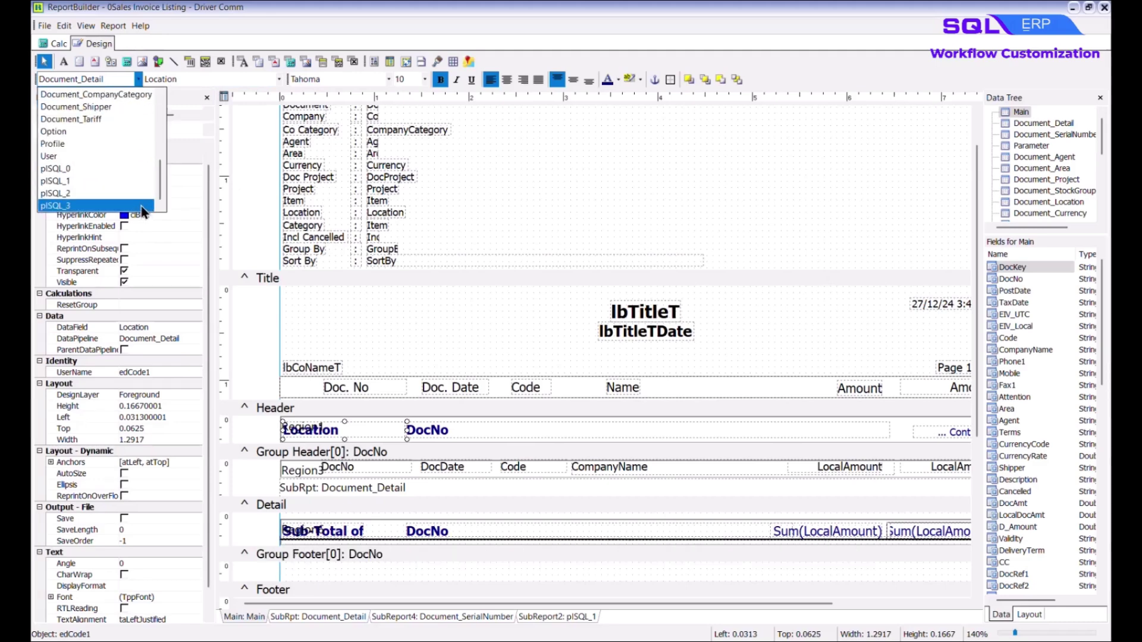
click(142, 208)
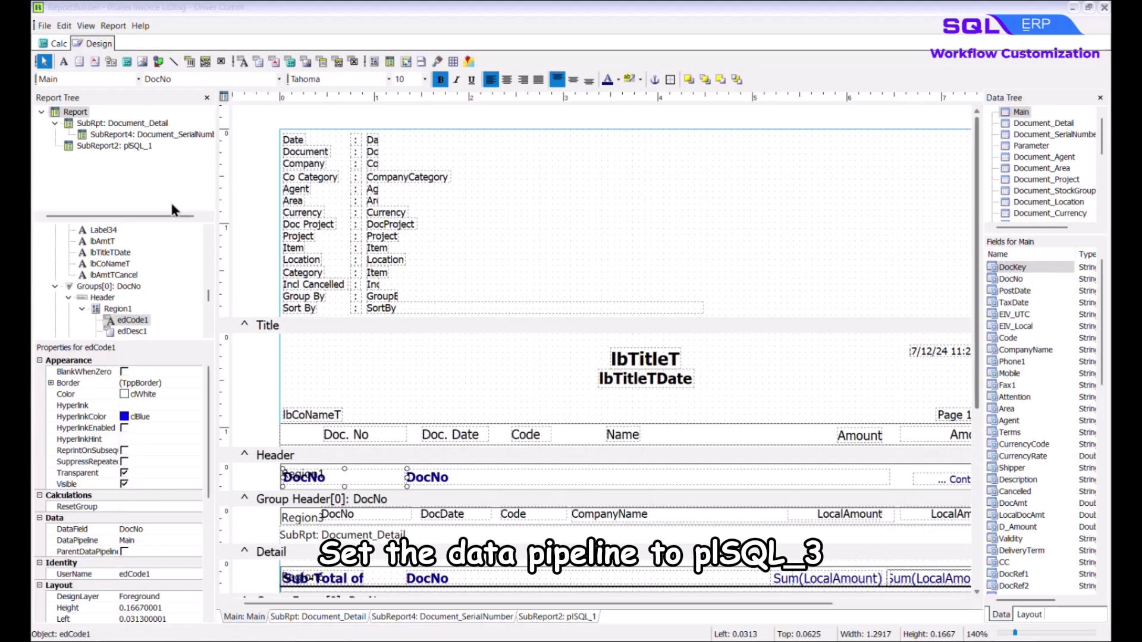
click(138, 79)
scroll(123, 148, down, 3)
scroll(119, 173, down, 2)
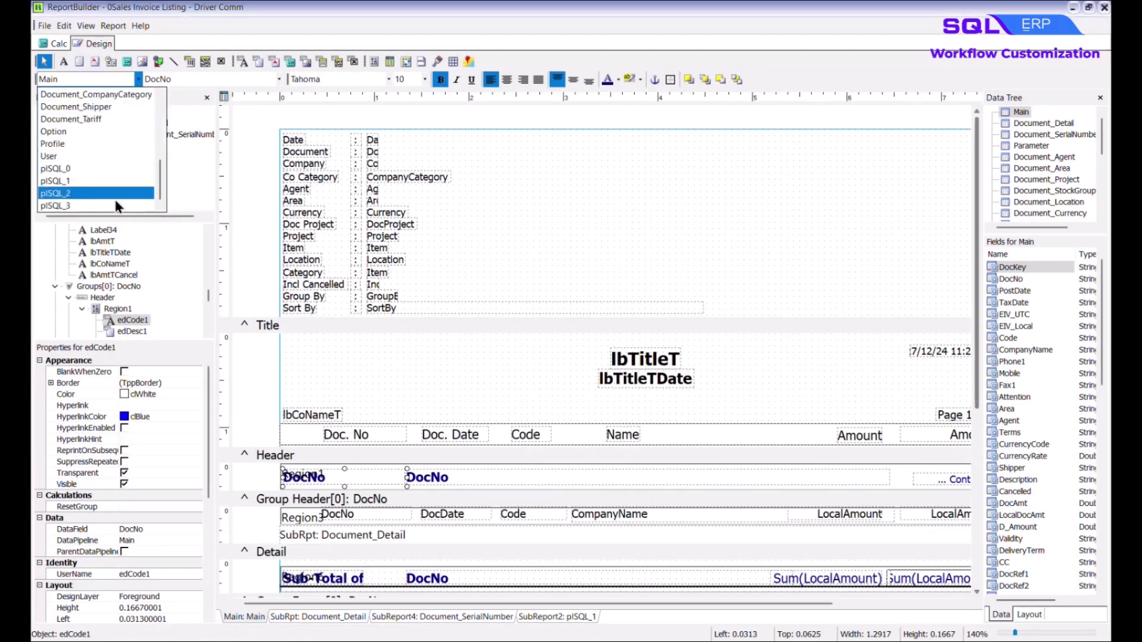
click(126, 202)
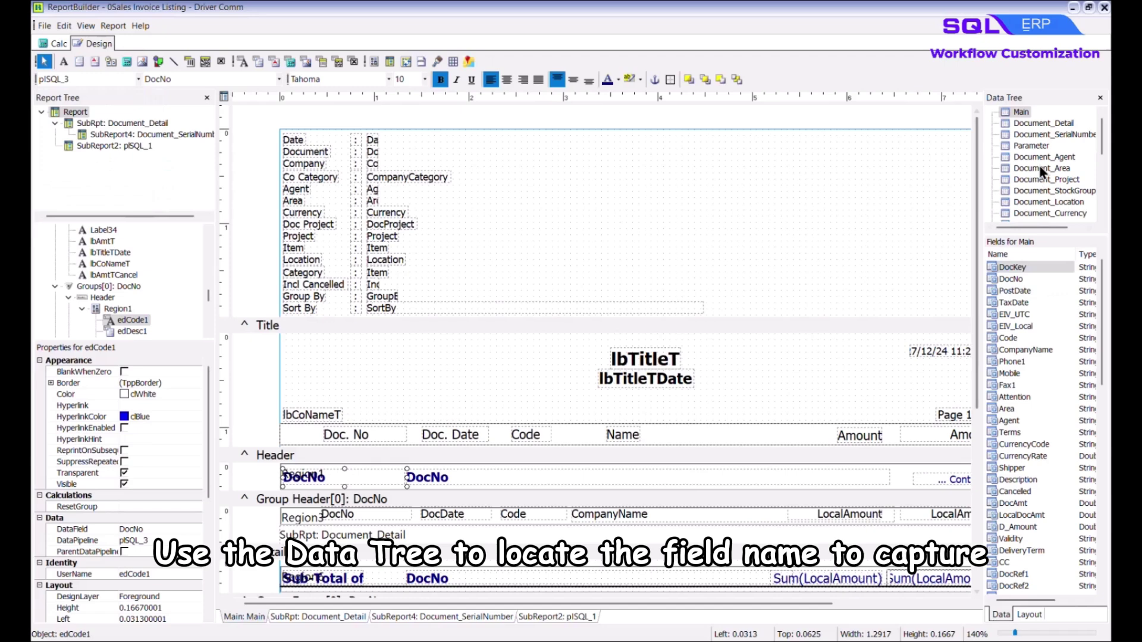
Locate Location among the Document_Detail fields and enter 'Location' as the field name
click(1067, 124)
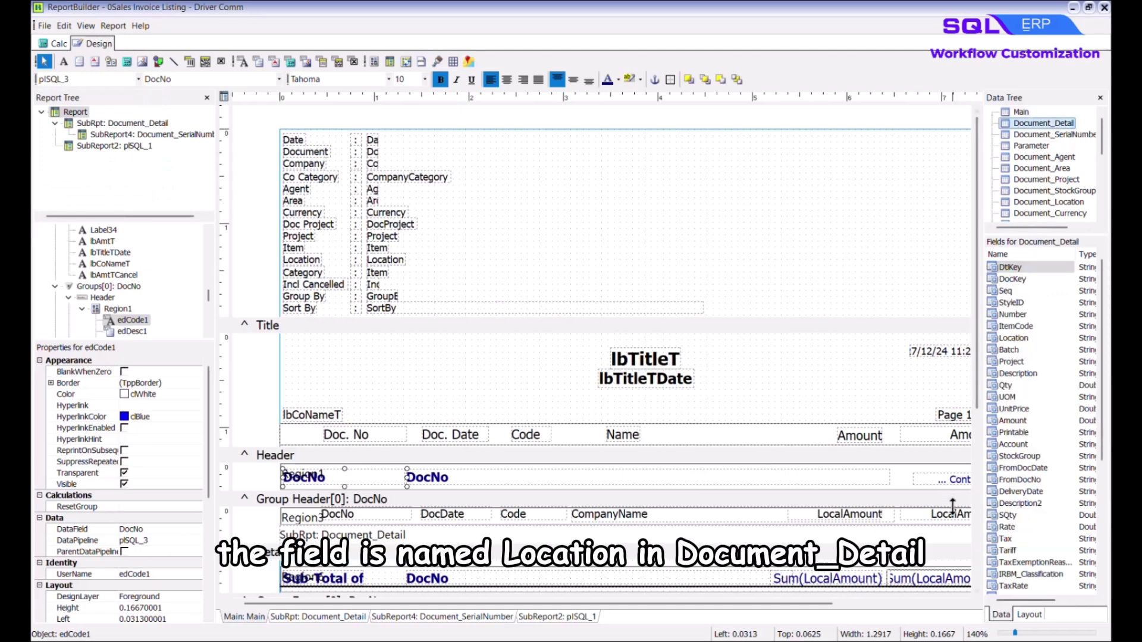
click(1026, 337)
click(181, 79)
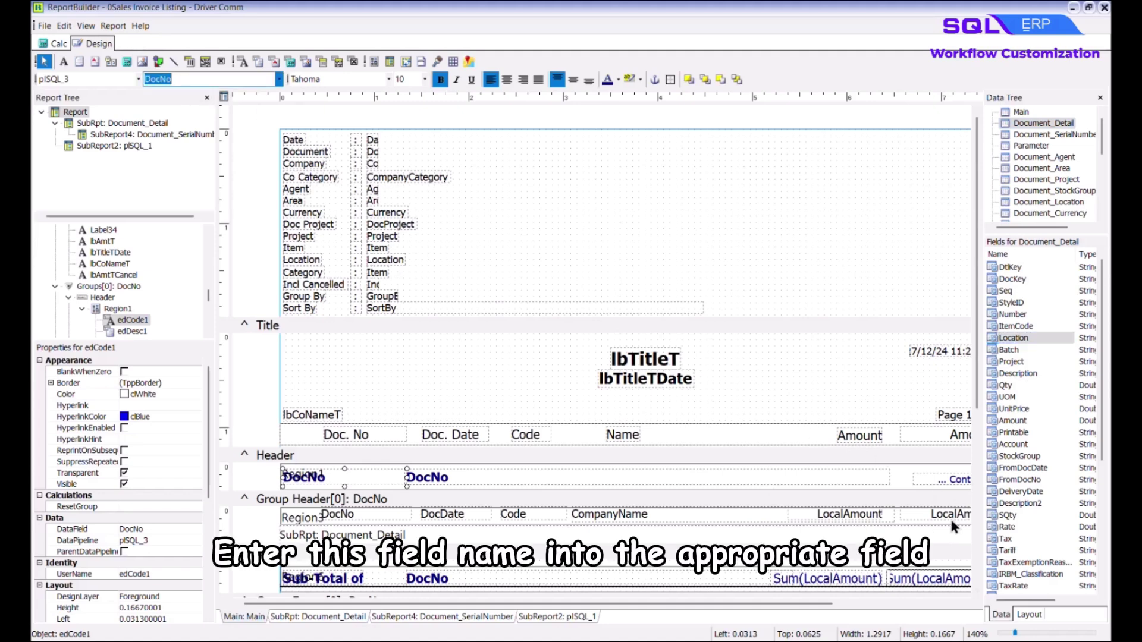
text(Location)
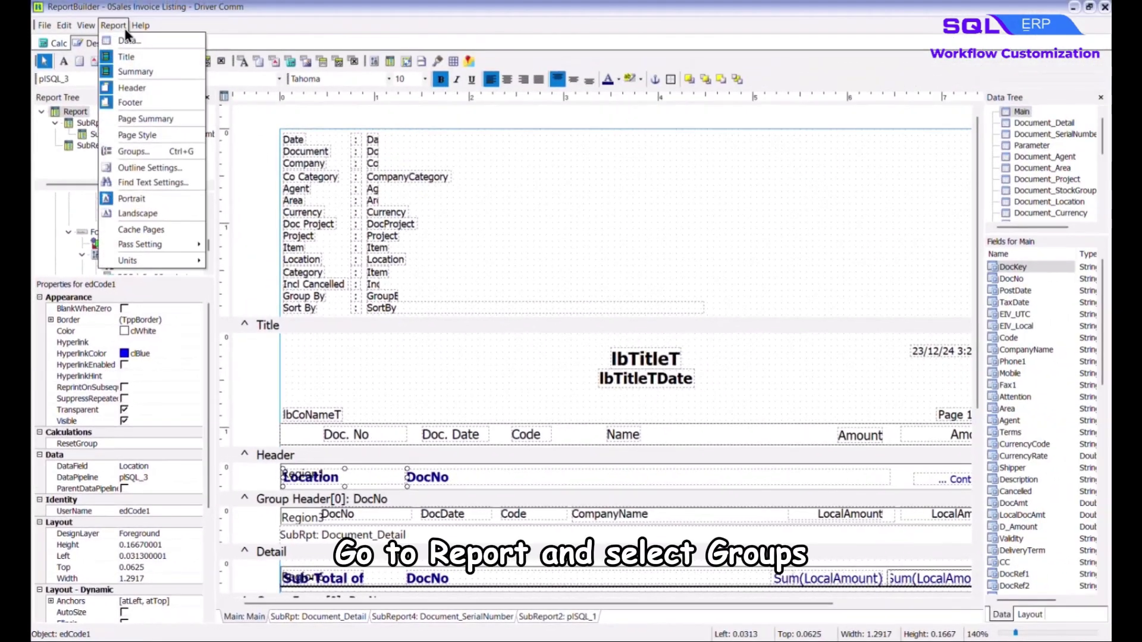
Set the report group to Custom Field 'edCode1: Location'
click(134, 151)
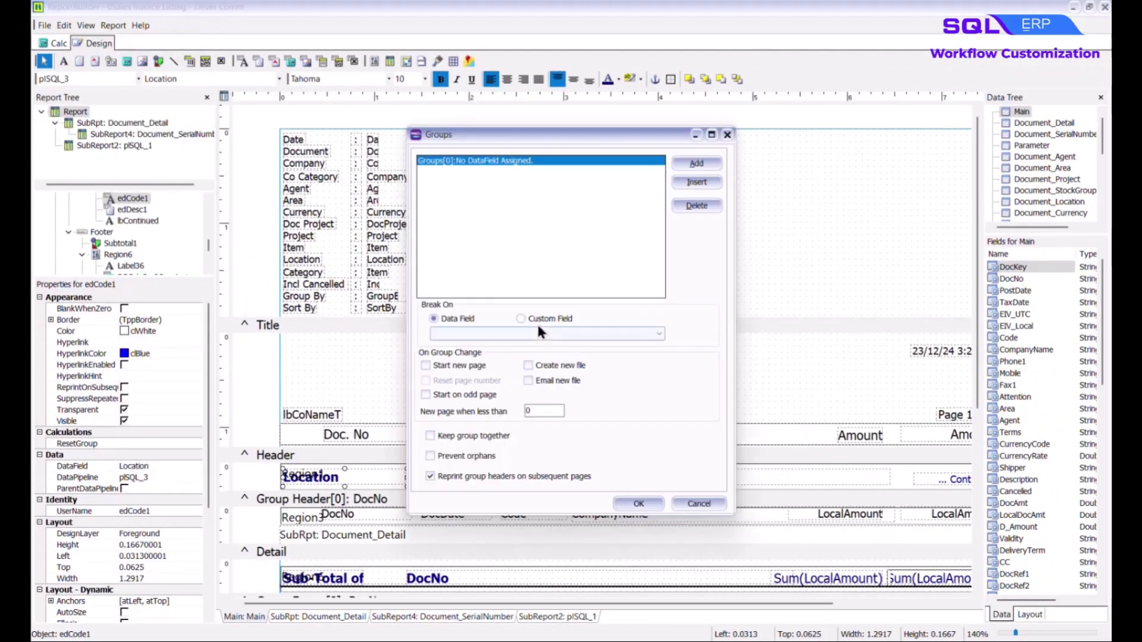
click(533, 320)
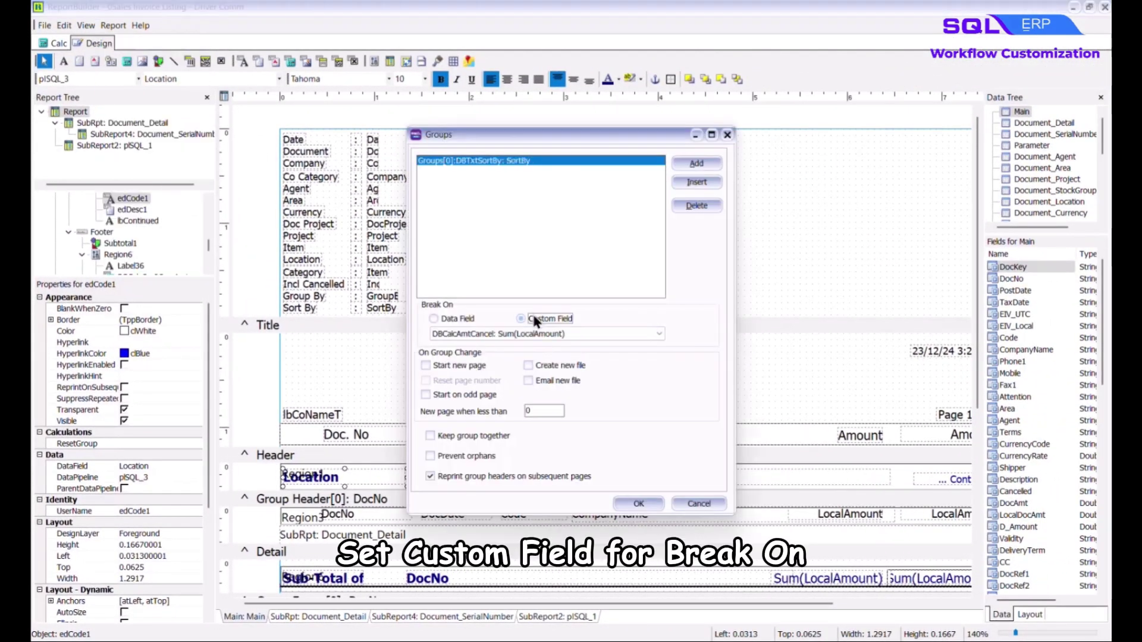
click(658, 334)
scroll(634, 387, up, 5)
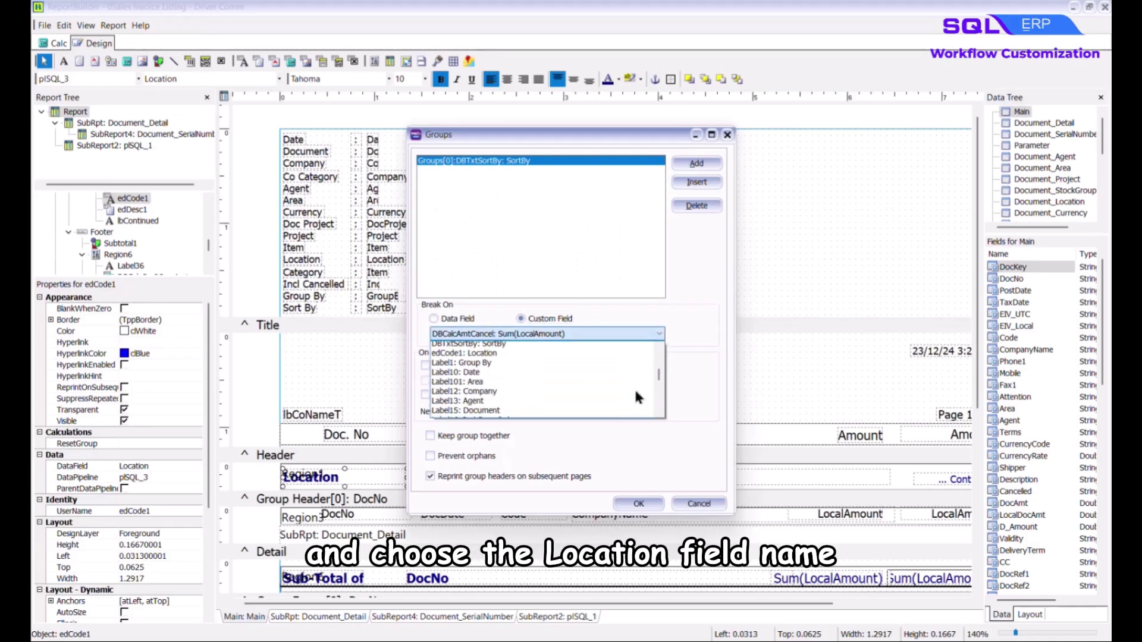
click(583, 351)
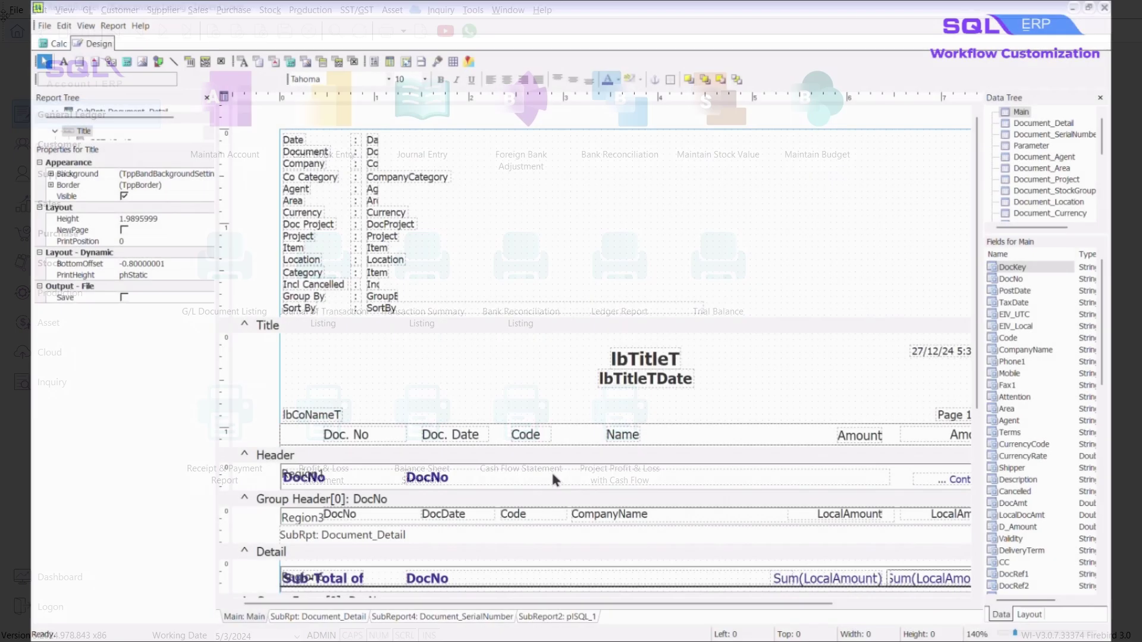
Shift the Doc. No and Doc. Date headings and fields left, closing the gap between them
click(388, 434)
shift+click(455, 435)
shift+click(377, 511)
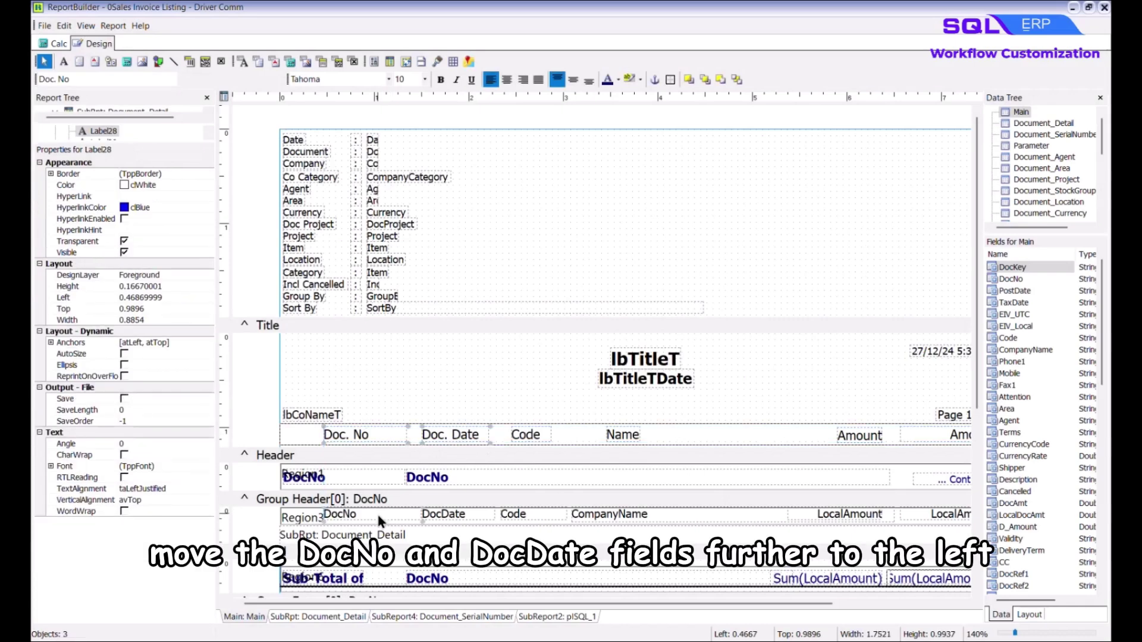
shift+click(450, 514)
drag(332, 439, 292, 439)
click(417, 436)
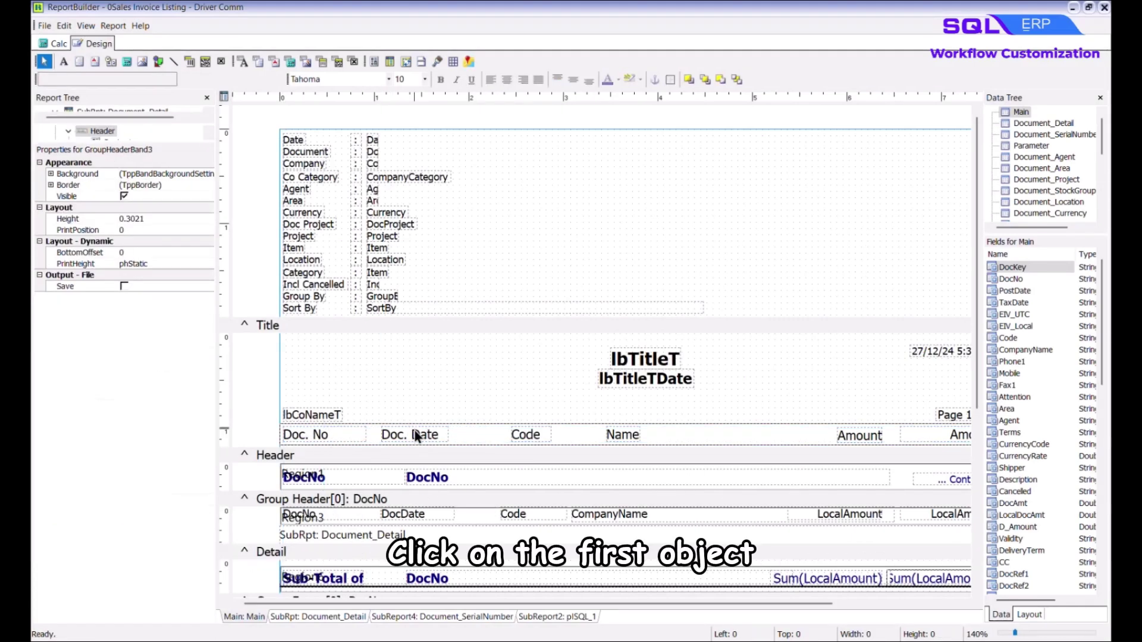
click(416, 436)
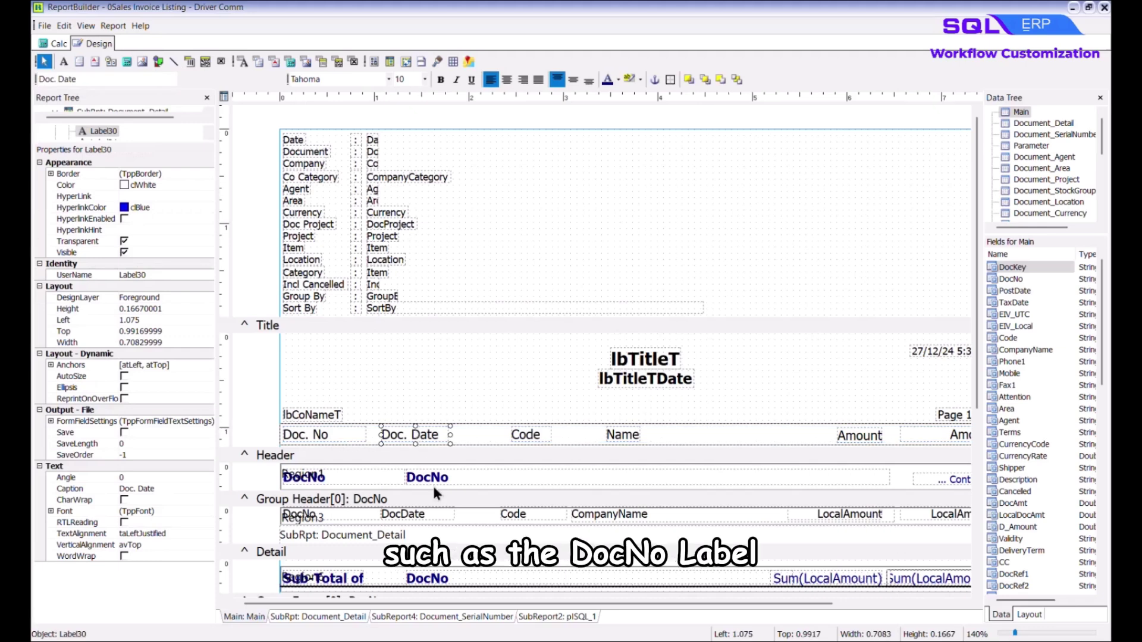
shift+click(440, 514)
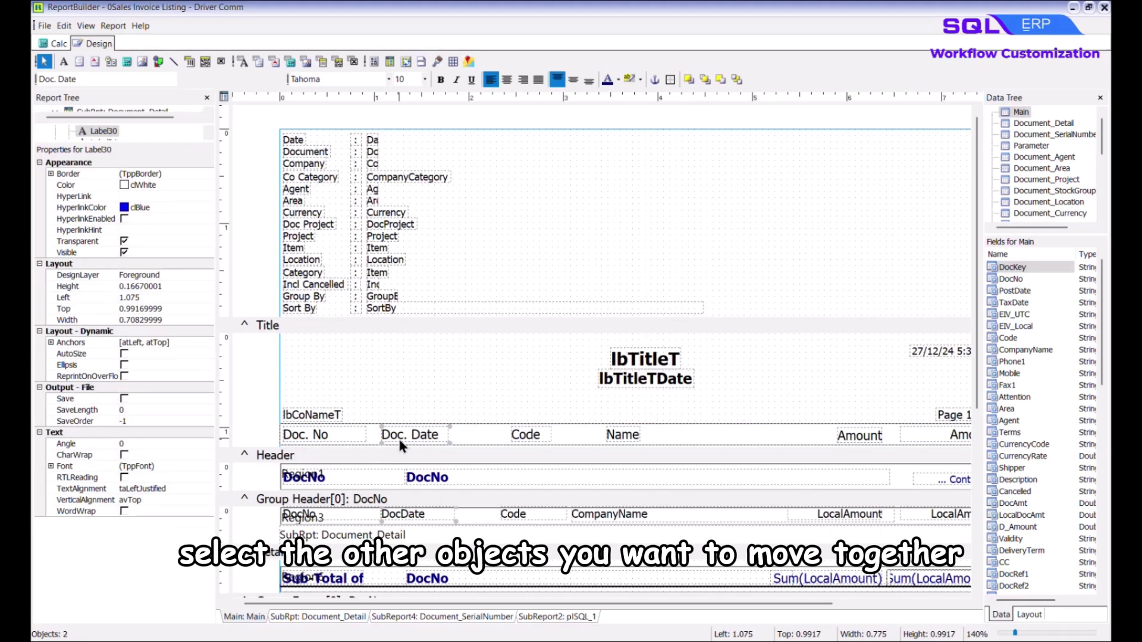
drag(397, 440, 366, 438)
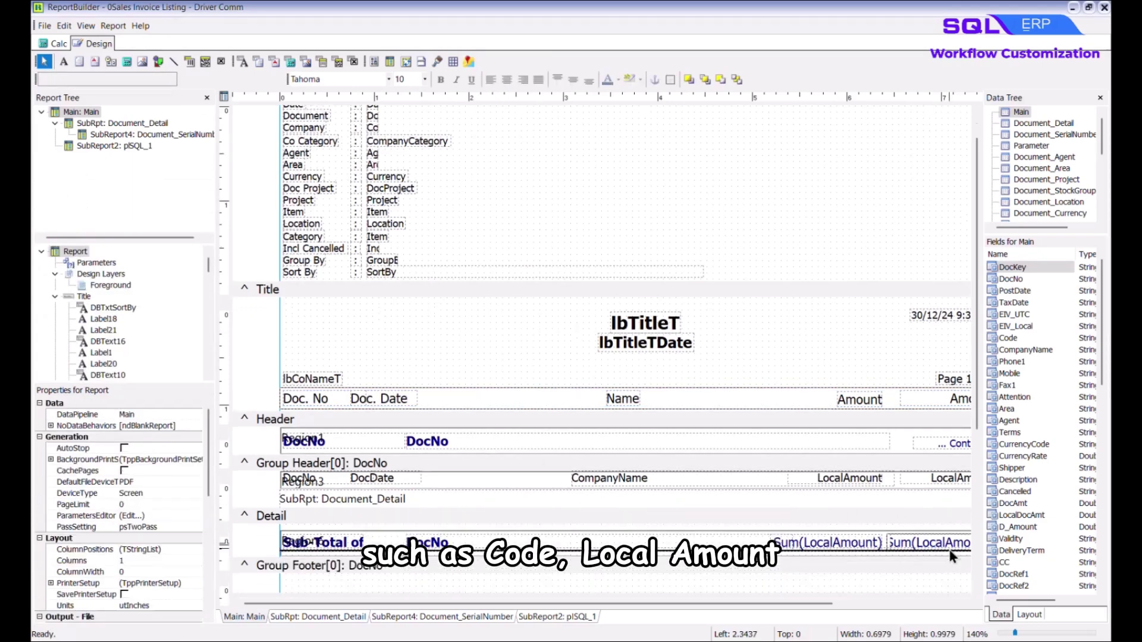
Select the unused amount fields for removal and reposition the Name and Amount headings
scroll(965, 363, down, 3)
click(965, 357)
shift+click(897, 441)
shift+click(934, 286)
scroll(955, 526, up, 5)
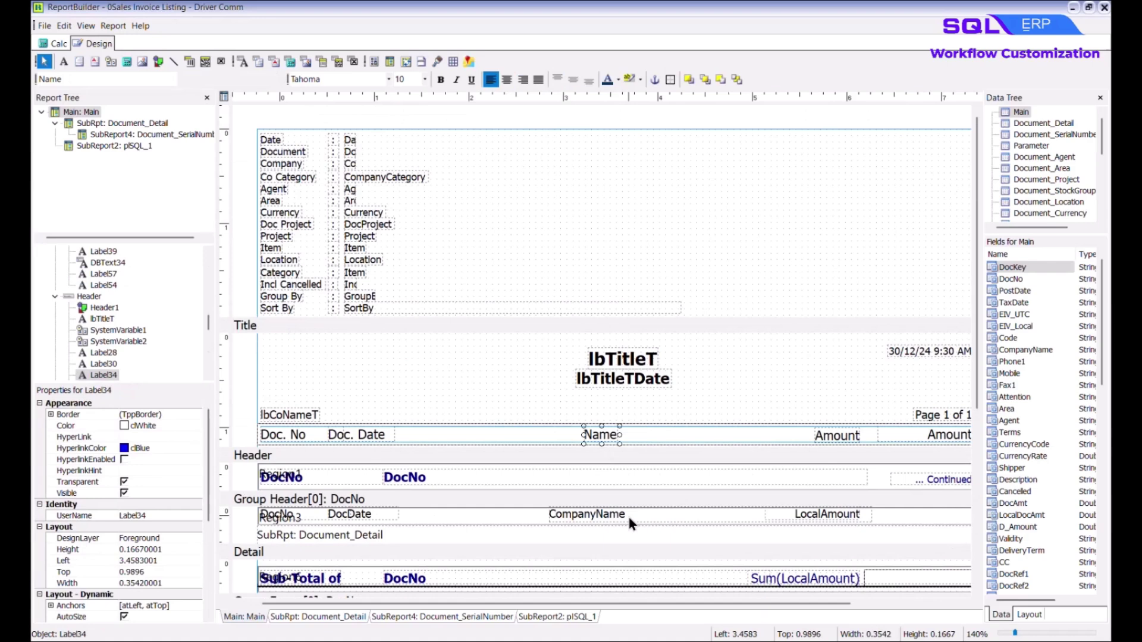
click(489, 438)
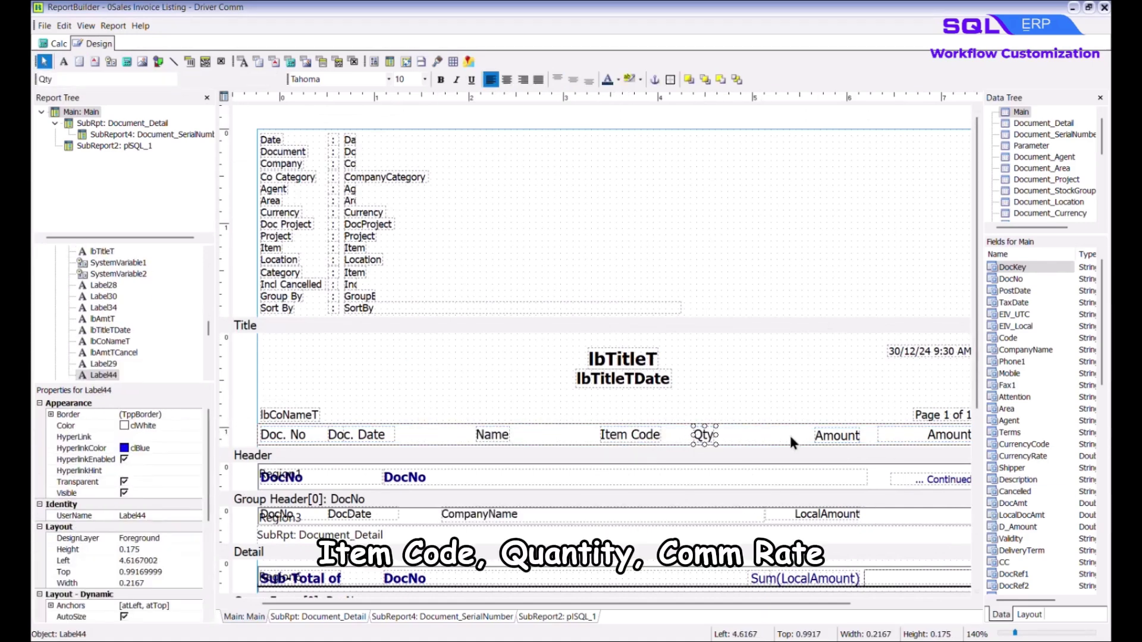
click(833, 439)
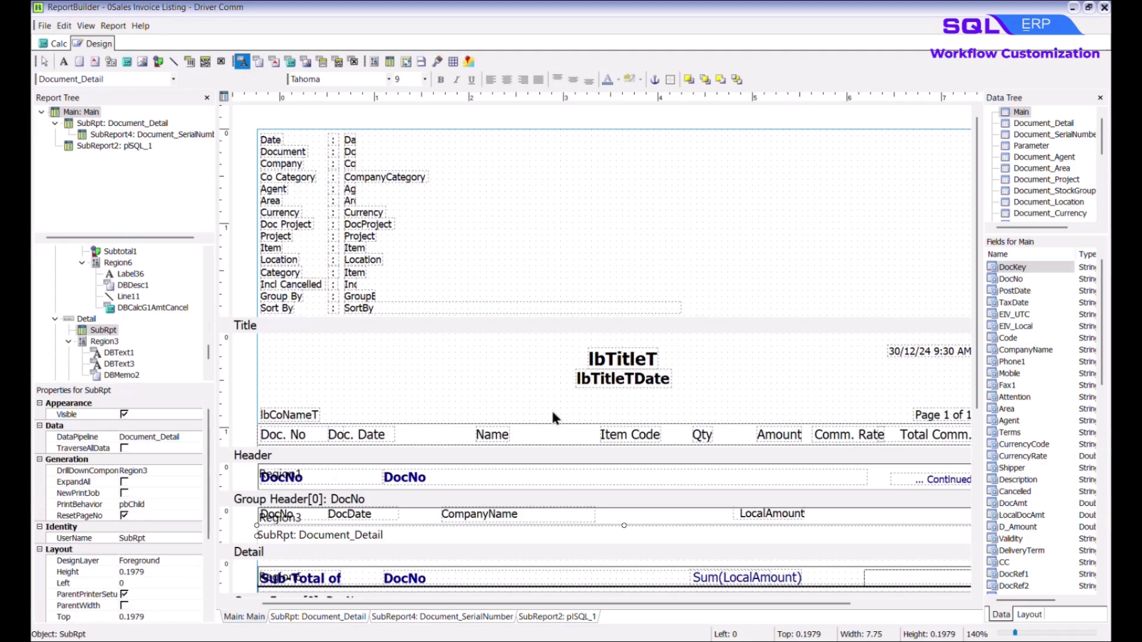
Add two data fields bound to plSQL_3: ItemCode and Qty
click(619, 521)
click(139, 79)
scroll(107, 166, down, 3)
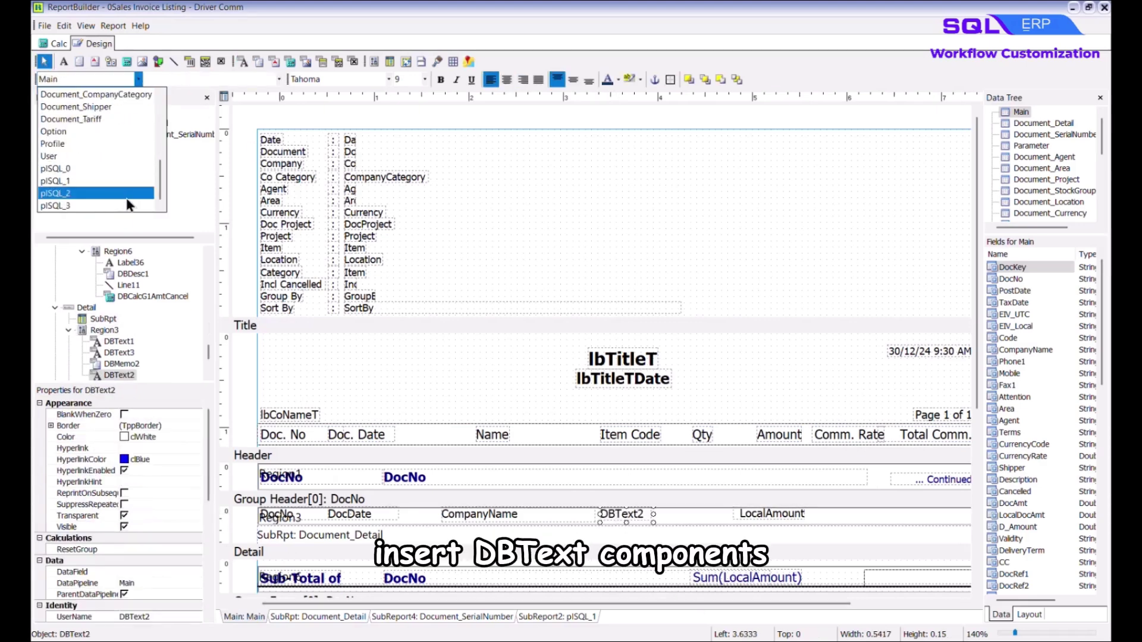
click(133, 210)
text(Item Code)
click(868, 512)
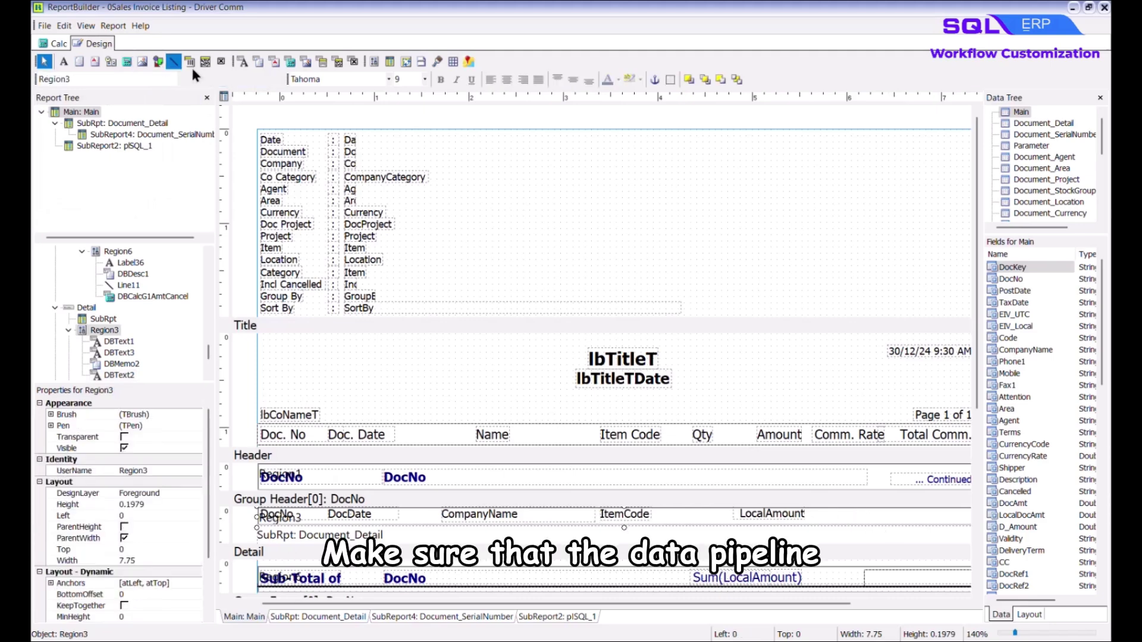
click(241, 62)
click(670, 510)
click(138, 79)
scroll(108, 166, down, 3)
click(95, 205)
click(211, 79)
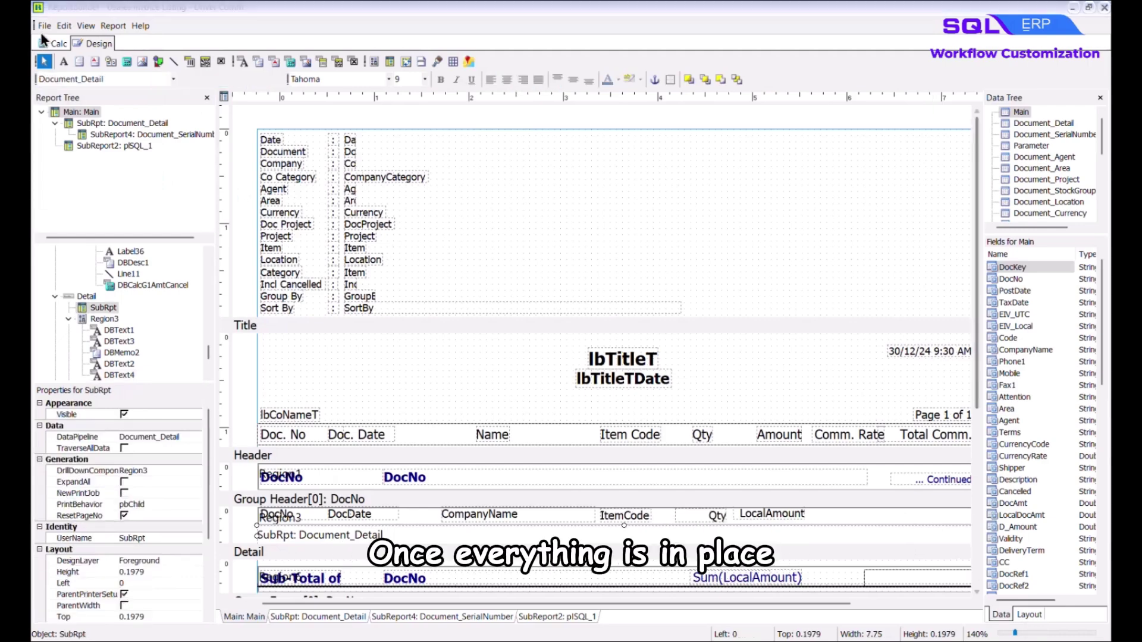
click(44, 25)
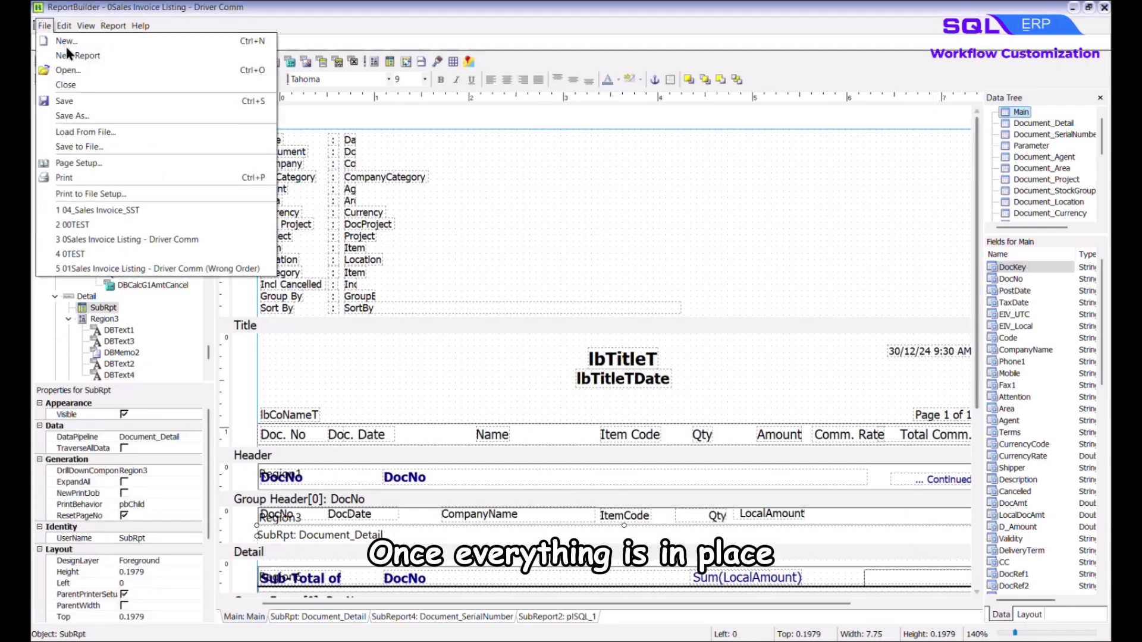
Save the design, preview the Driver Comm listing, and dismiss the ReportBeforePrint compile error
click(159, 98)
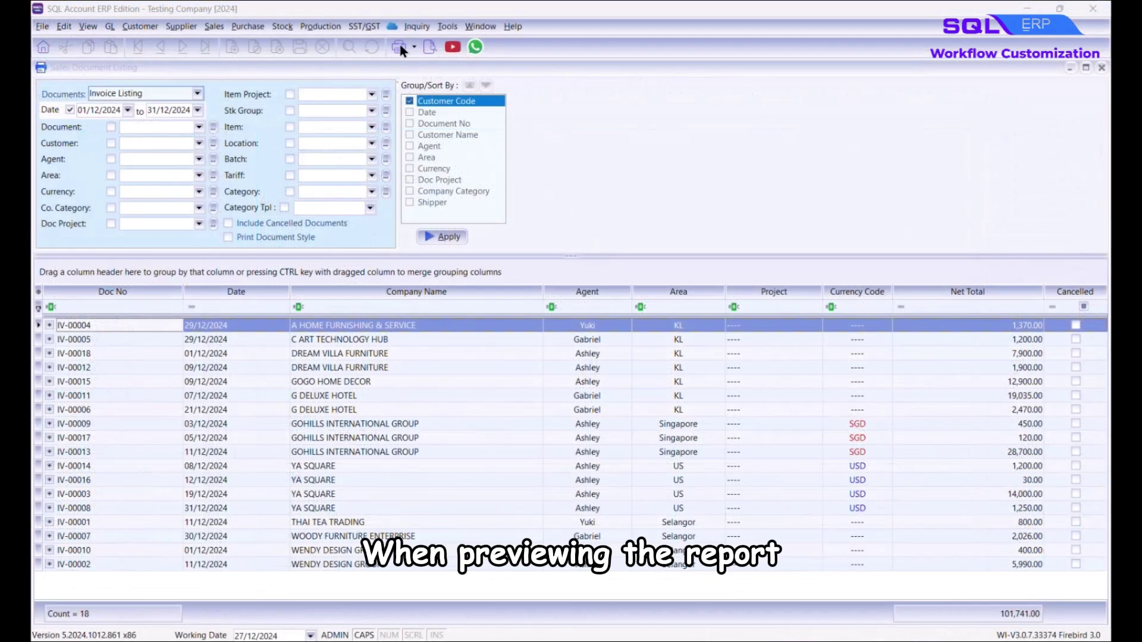
click(428, 48)
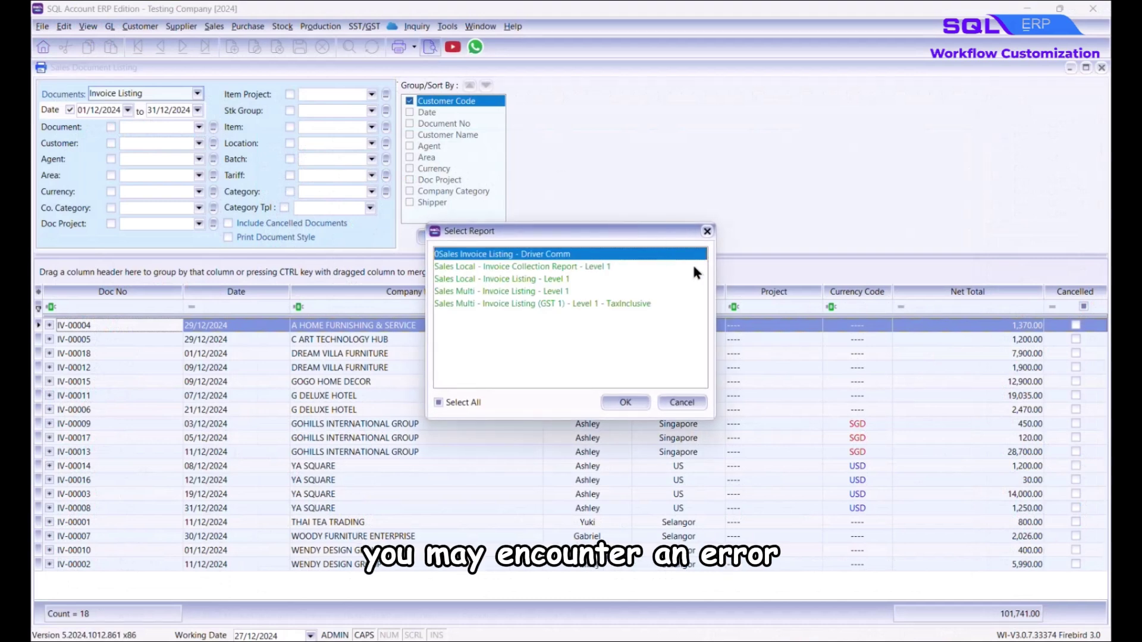
click(636, 408)
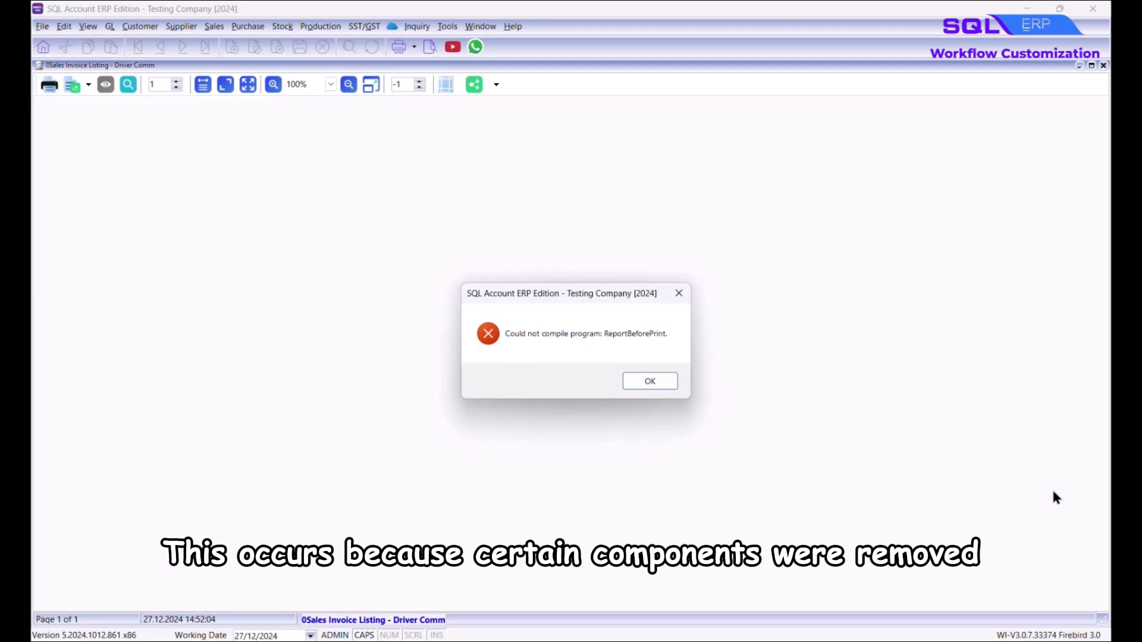
click(673, 383)
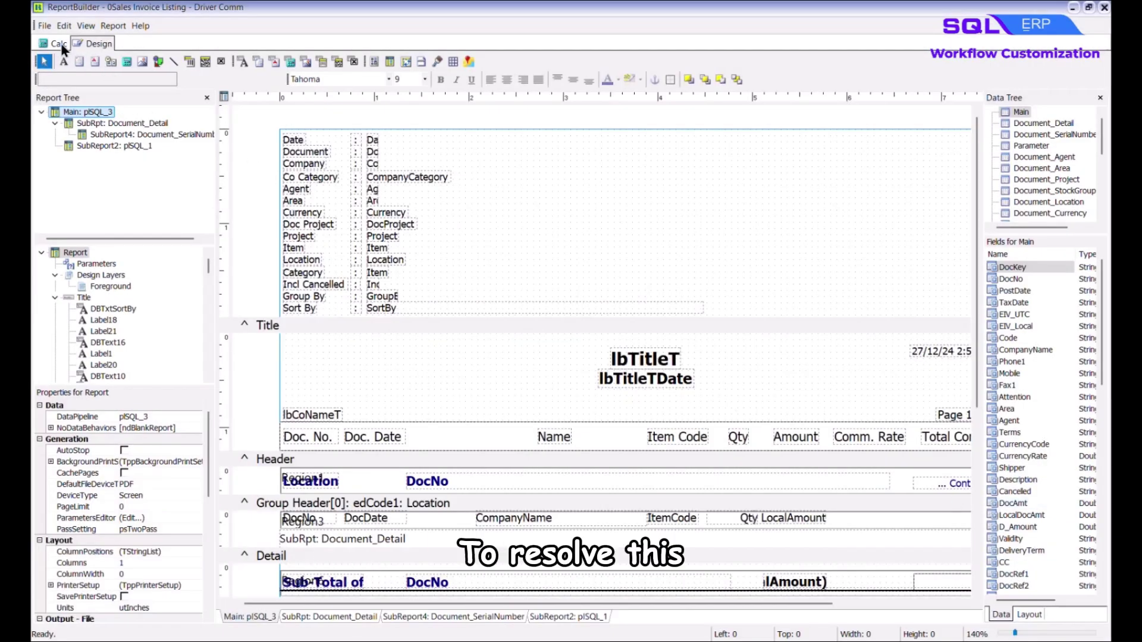
In the ReportBeforePrint handler, comment out flagged line 8 with // and recompile
click(59, 43)
click(112, 116)
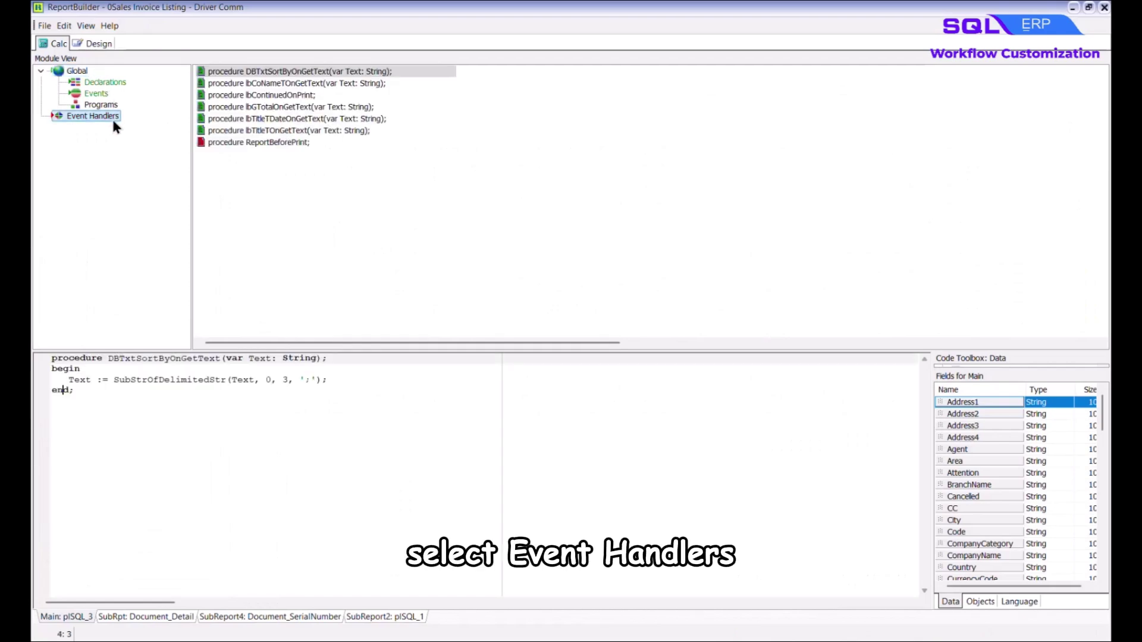
click(425, 143)
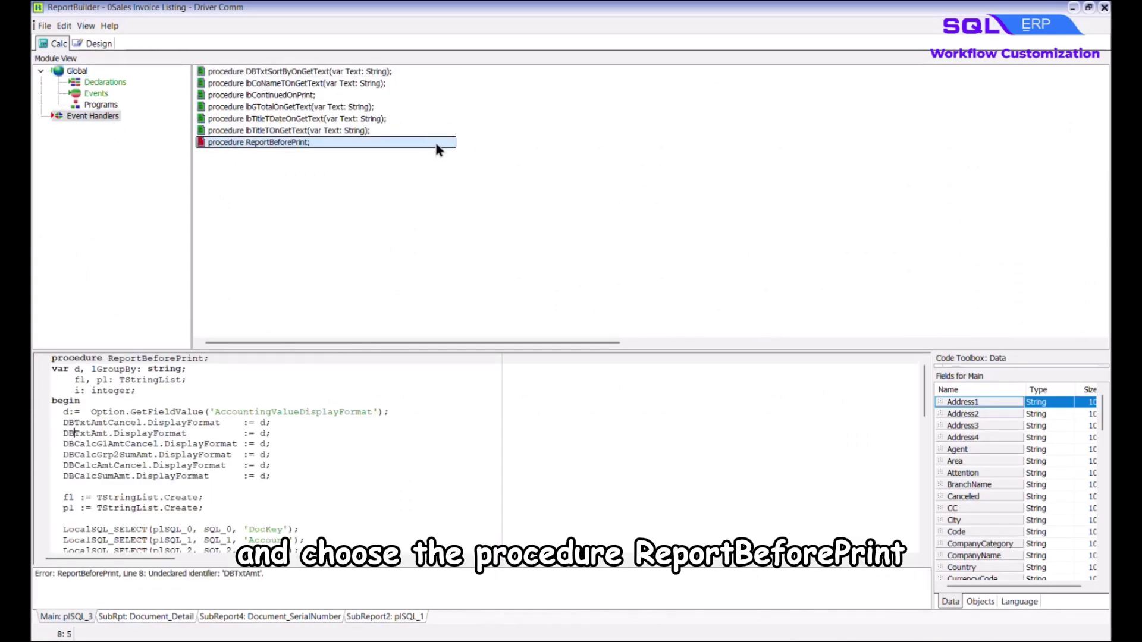
click(898, 380)
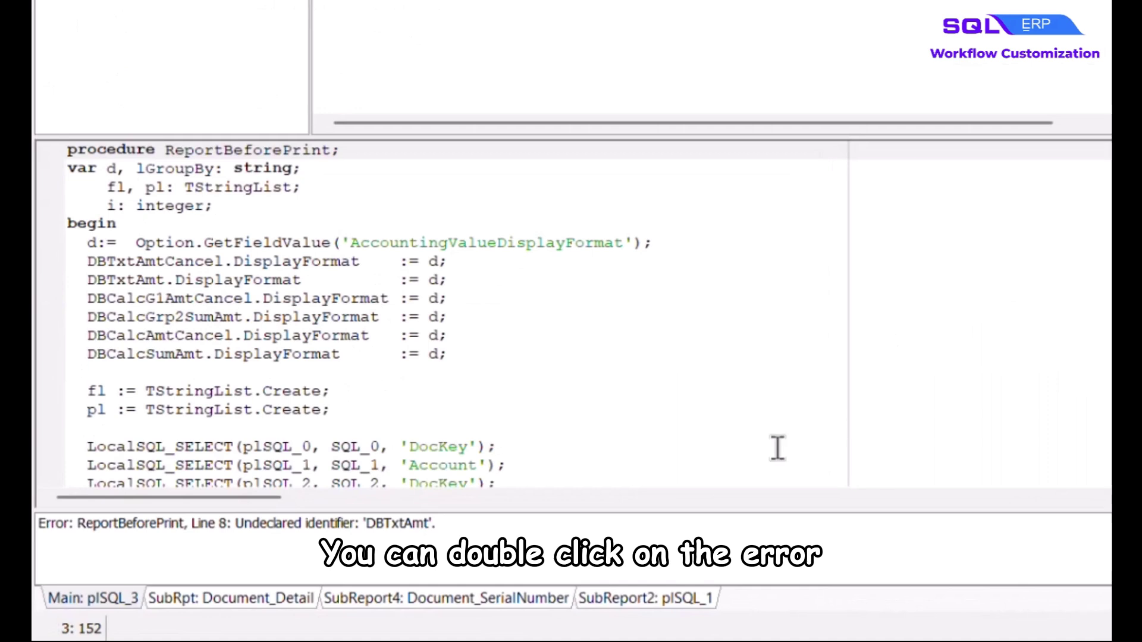
click(422, 527)
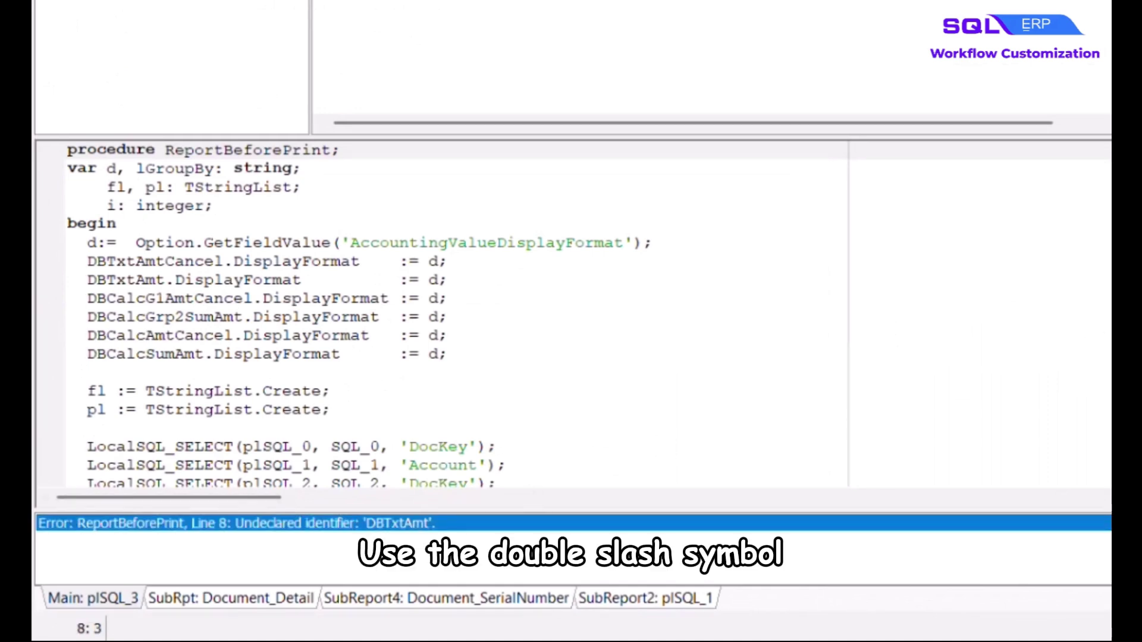
text(//)
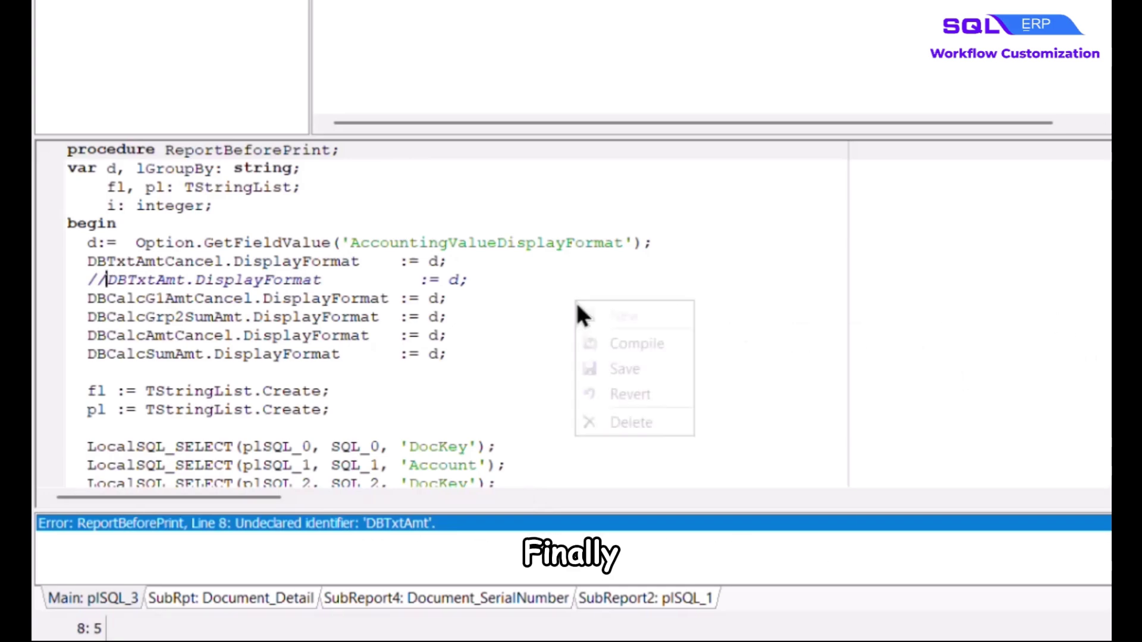
right_click(577, 301)
click(683, 341)
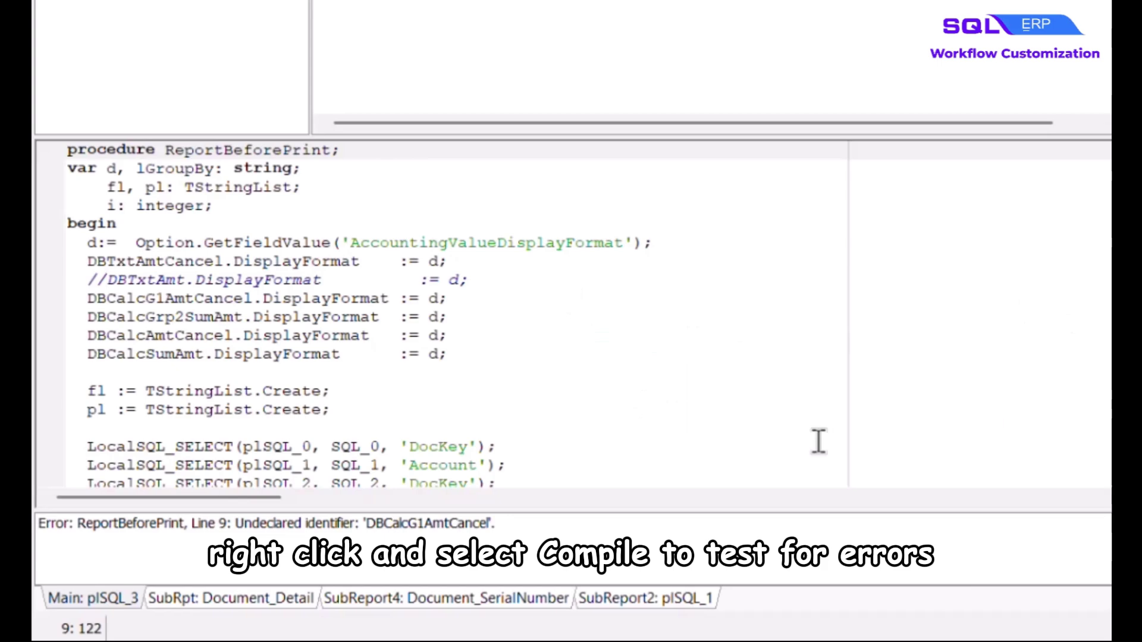
Comment out each remaining flagged line with // and recompile until 0 errors remain
double_click(476, 524)
text(//)
right_click(819, 346)
click(926, 385)
double_click(585, 524)
text(//)
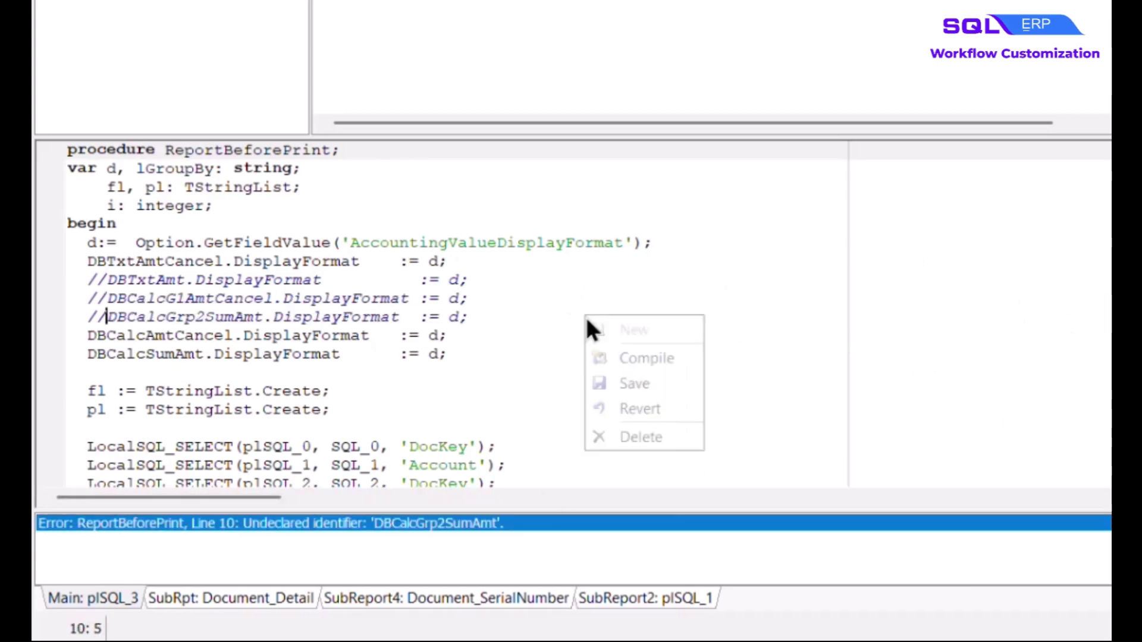
right_click(586, 317)
click(693, 357)
text(//)
right_click(555, 291)
click(662, 330)
text(//)
right_click(565, 317)
click(661, 348)
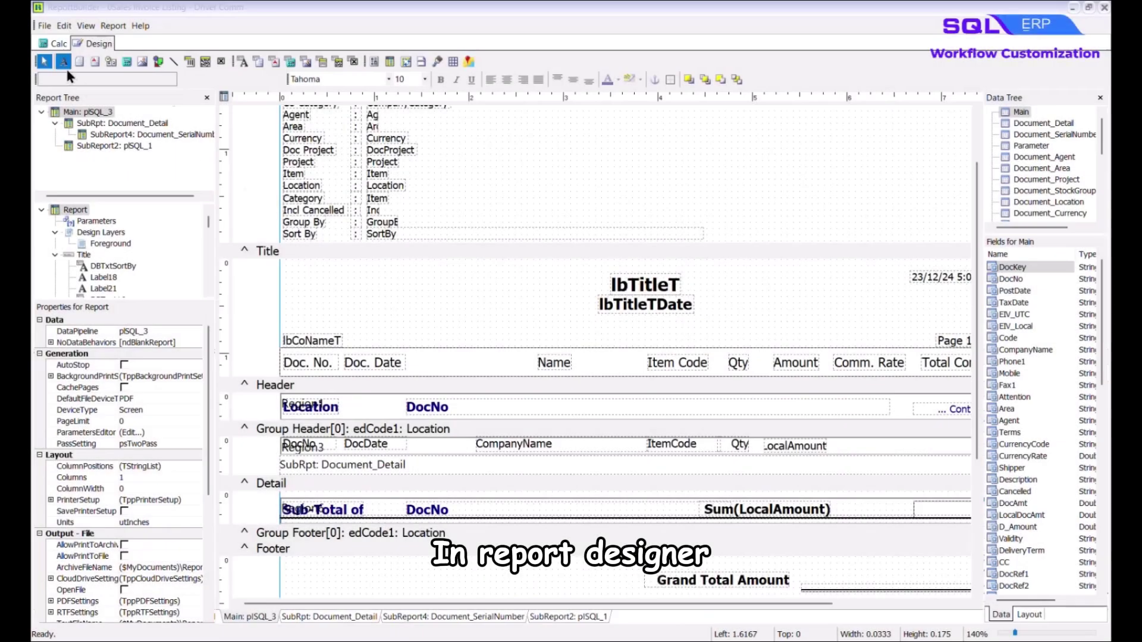
Add a 'Due Date' label beside Doc. Date and a new variable beneath it
click(417, 359)
double_click(440, 362)
text(Due Date)
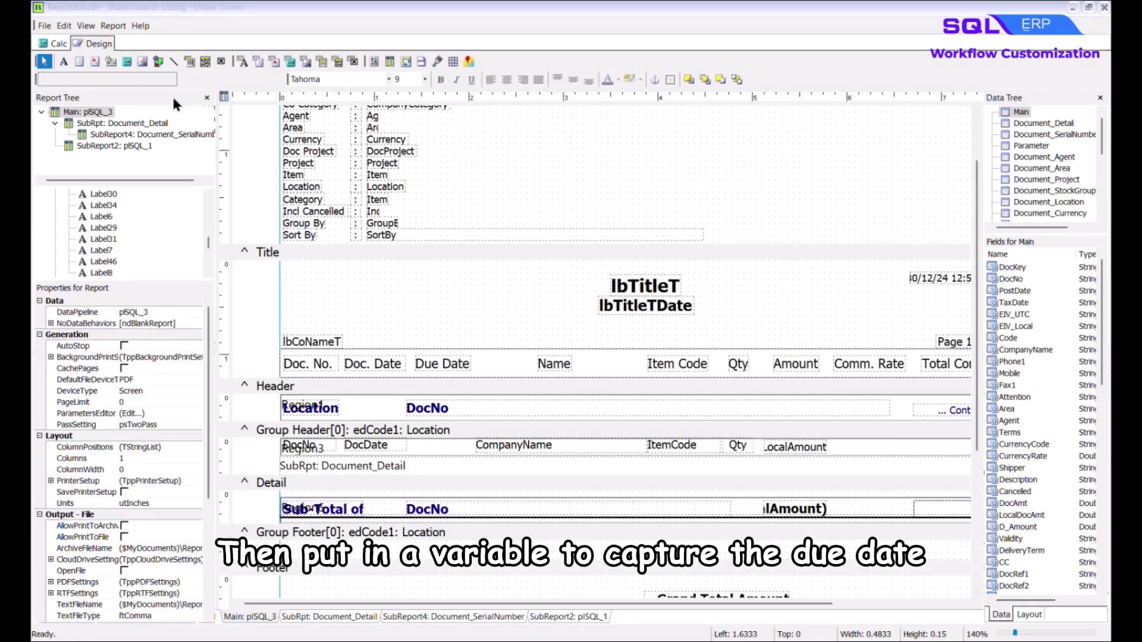
click(127, 62)
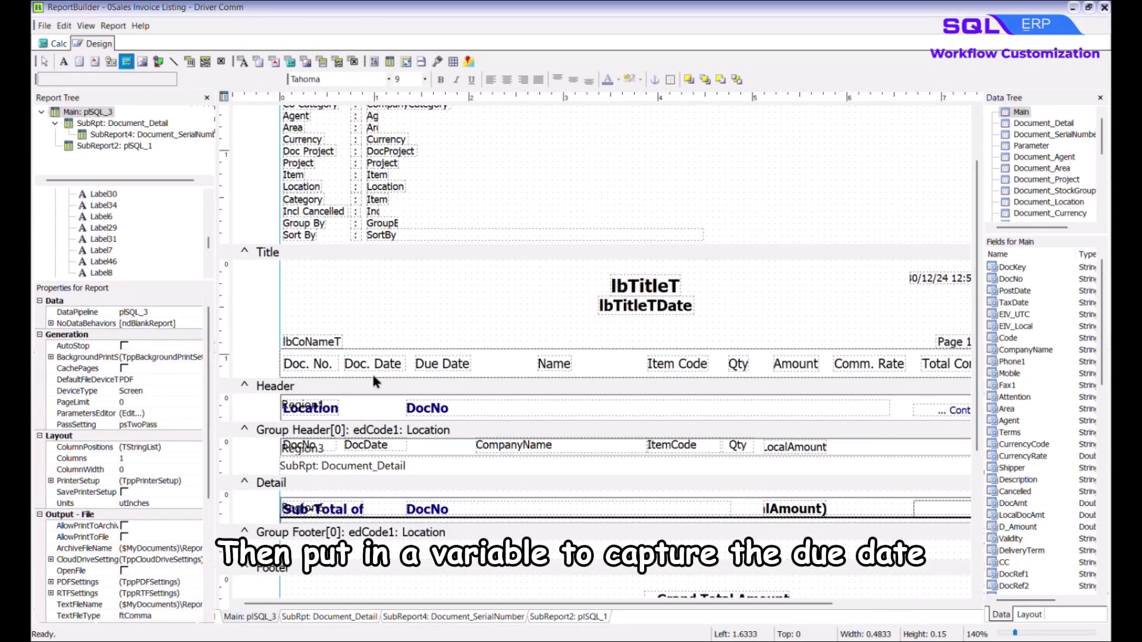
click(414, 445)
scroll(173, 446, down, 3)
click(171, 436)
Name the variable vDueDate and compile an OnCalc script that fetches DueDate from AR_IV
text(vDueDate)
click(52, 43)
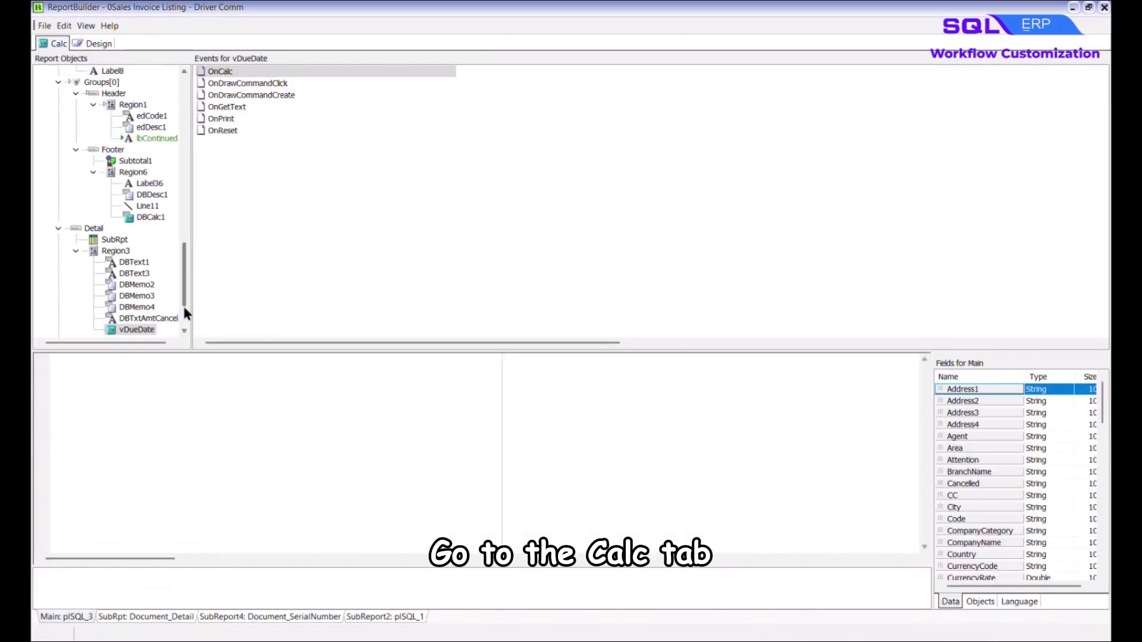
scroll(152, 309, down, 3)
scroll(152, 317, down, 1)
click(648, 411)
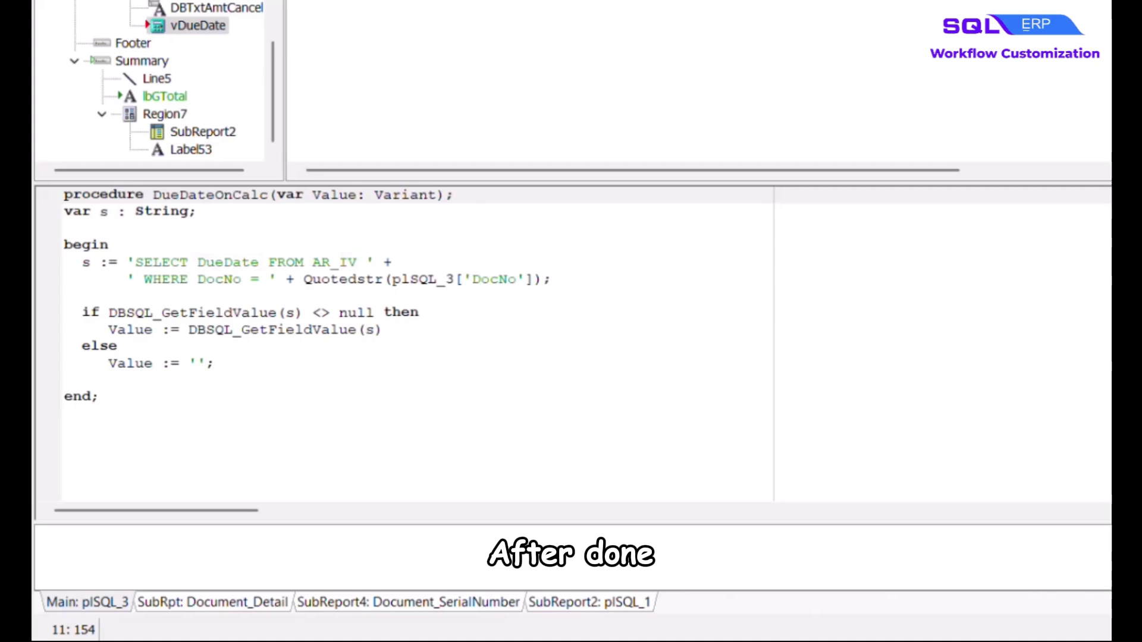
right_click(527, 326)
click(598, 375)
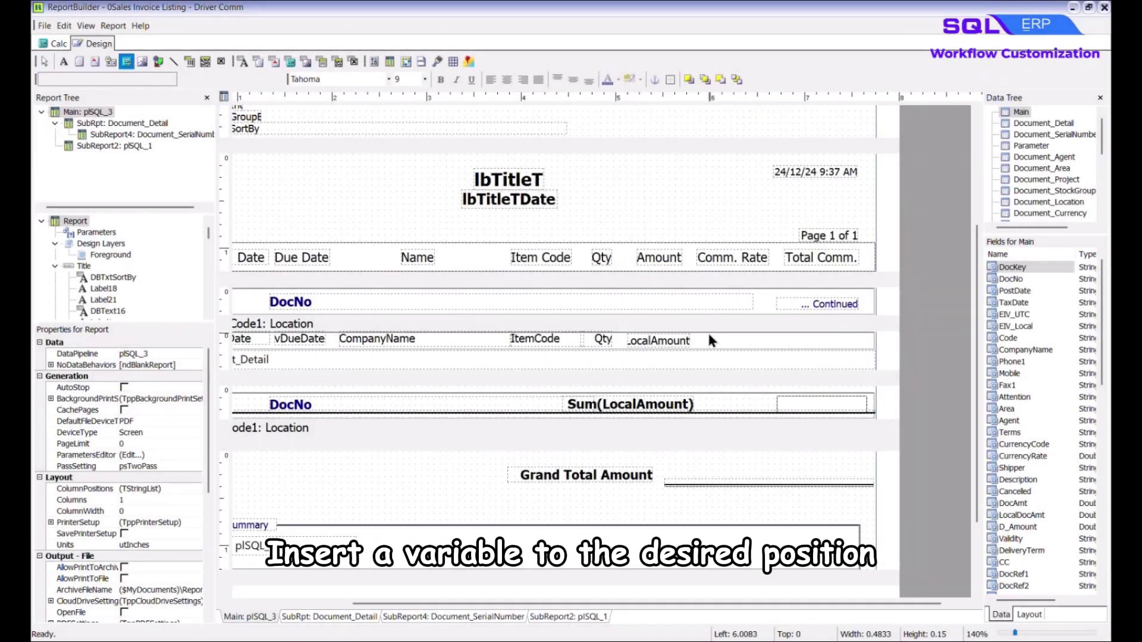
Add a Double variable vCommRate after the amount, with a compiled OnCalc lookup of UDF_CommRate from ST_ITEM
click(710, 337)
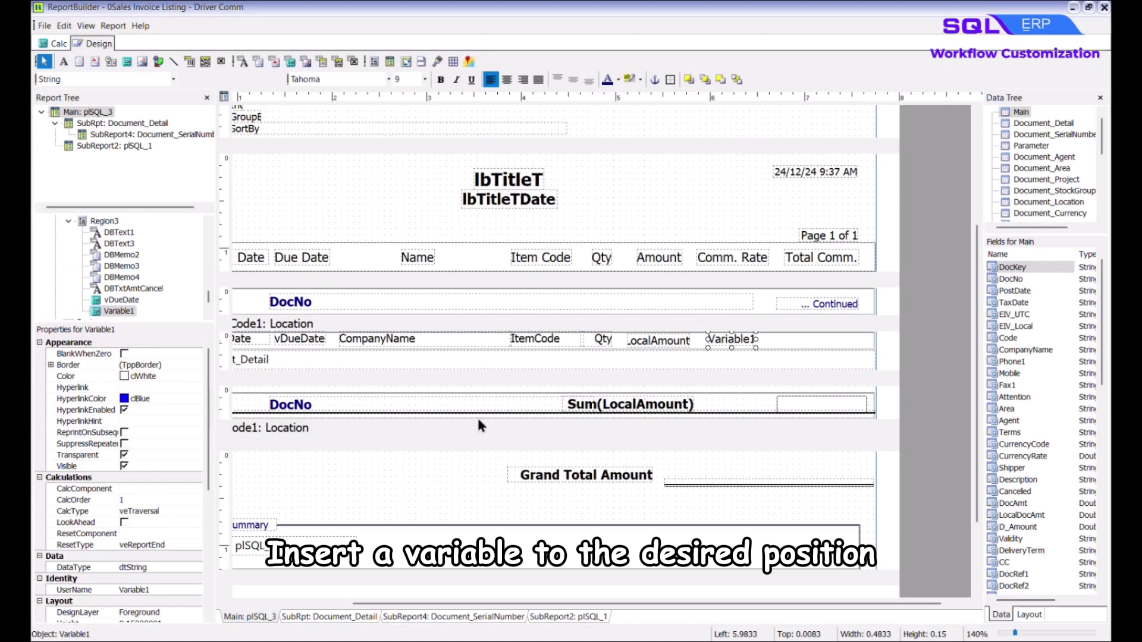
click(154, 590)
text(vC)
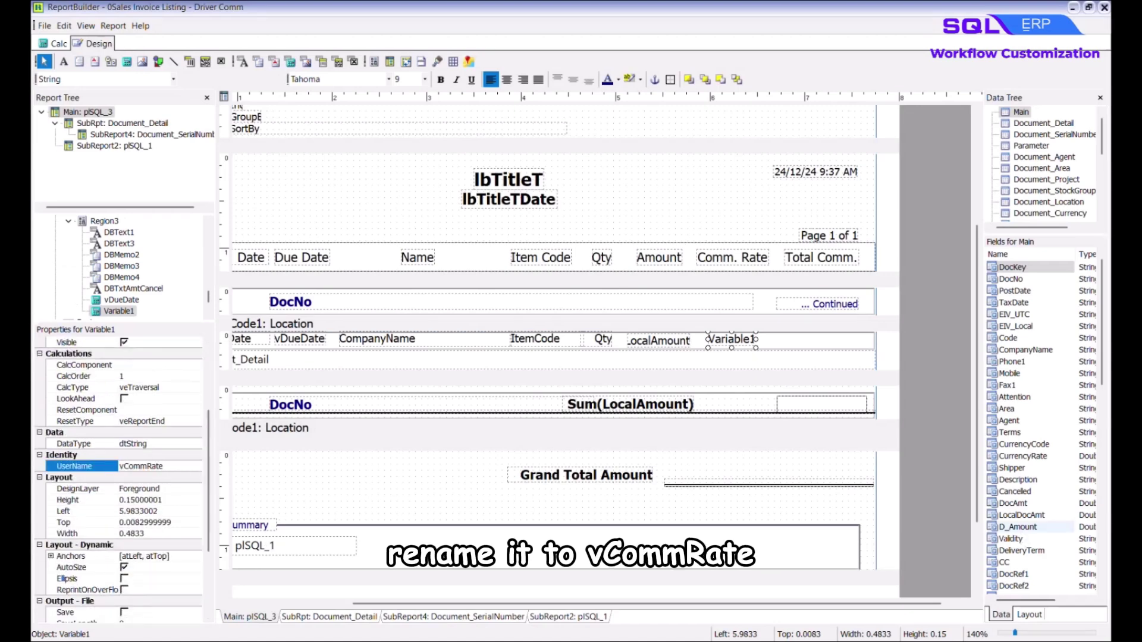
text(ommRate)
key(Return)
click(173, 79)
click(155, 149)
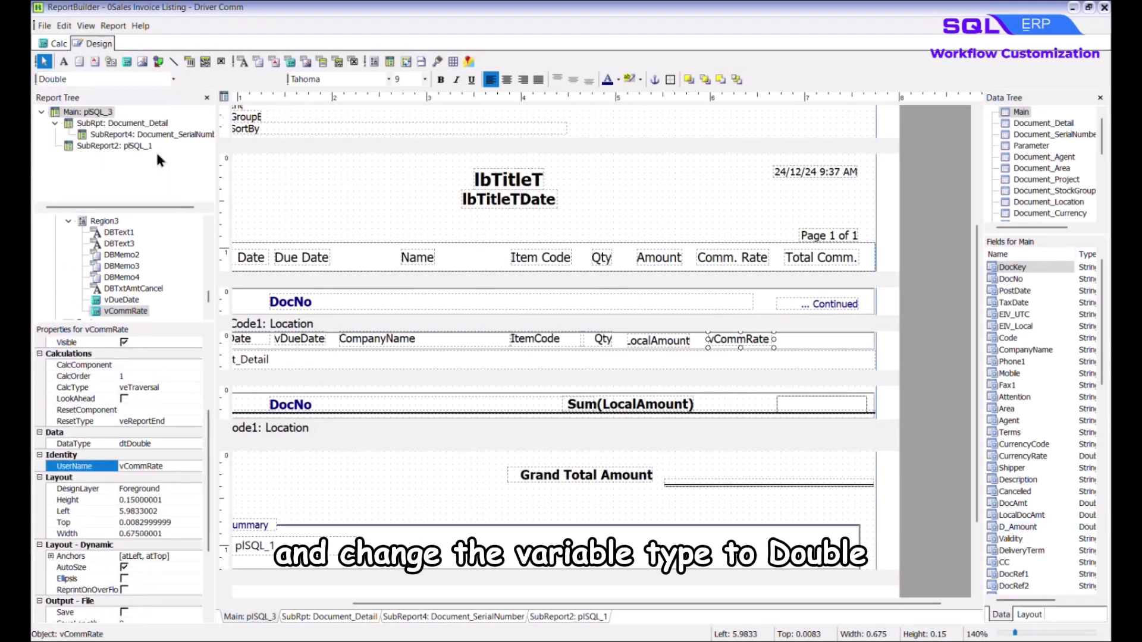
drag(168, 301, 189, 308)
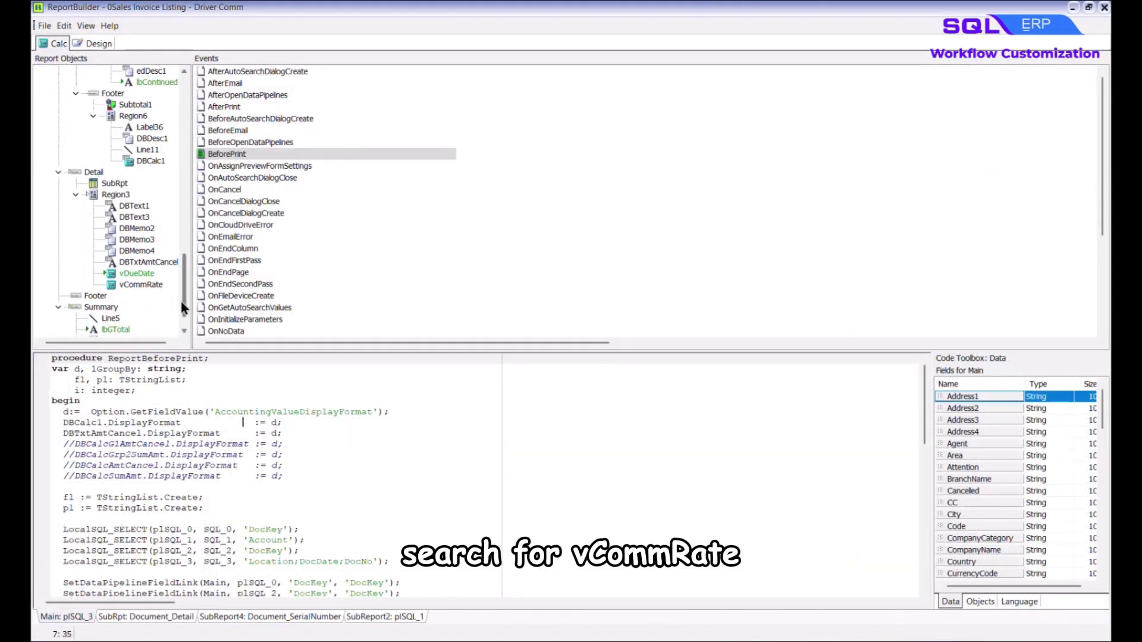
click(158, 285)
click(356, 70)
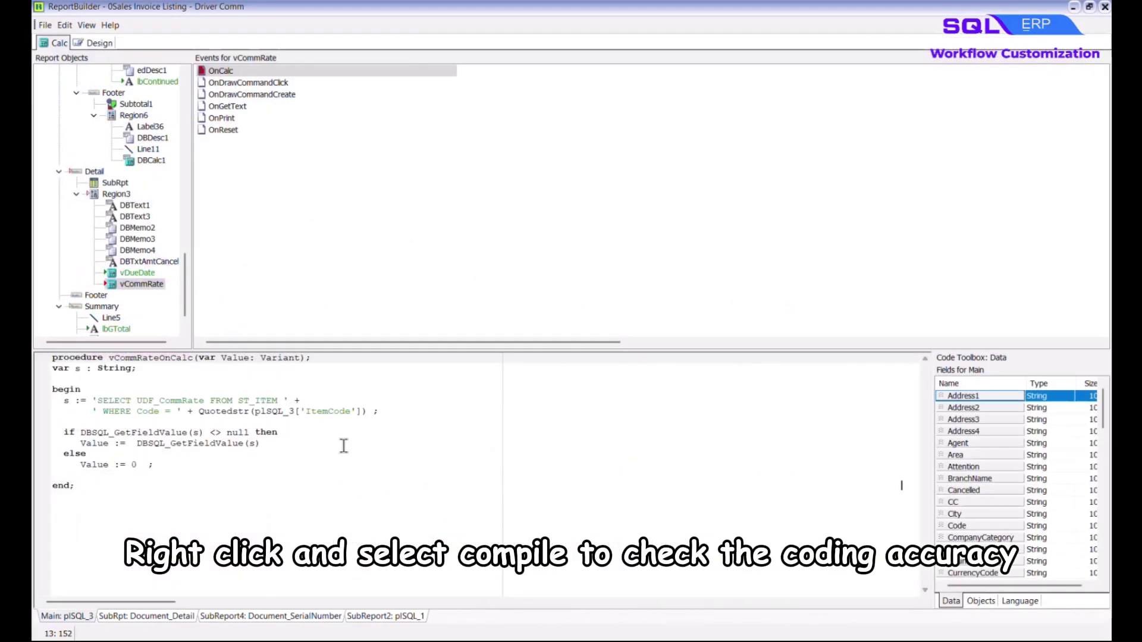
right_click(344, 449)
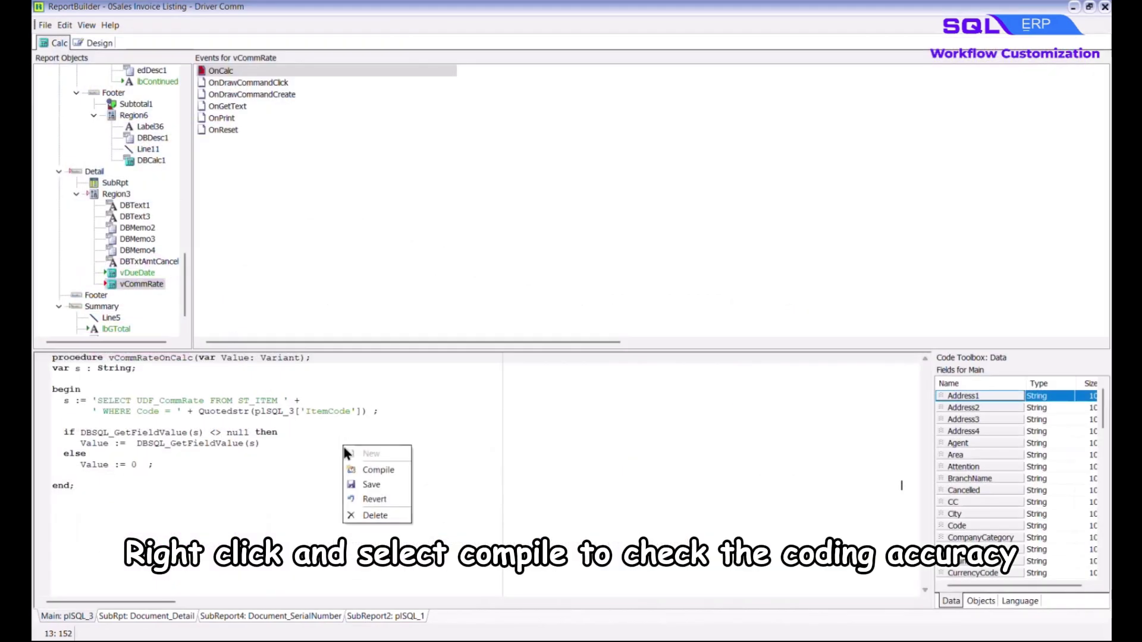
click(411, 474)
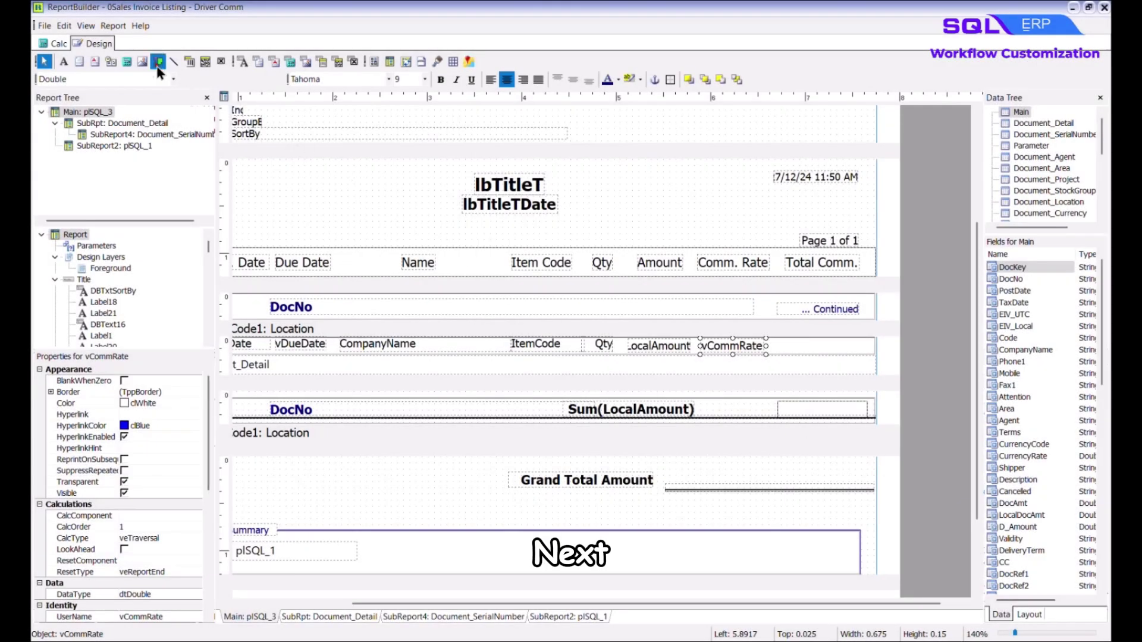
Add a Double variable named vTotalComm to the right of vCommRate
click(800, 344)
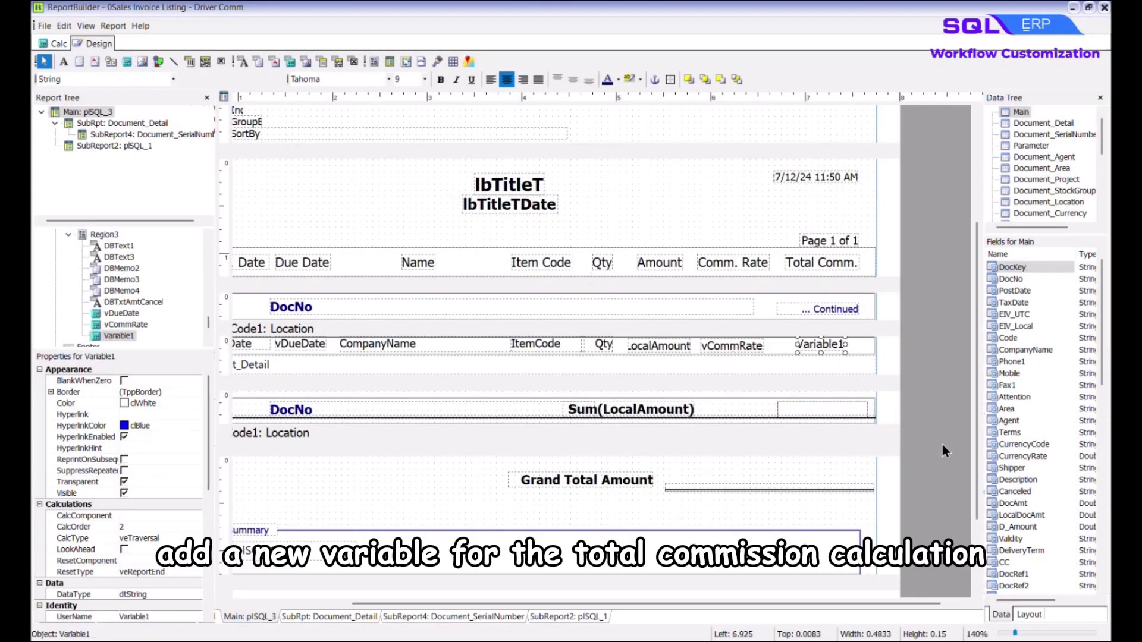
click(174, 79)
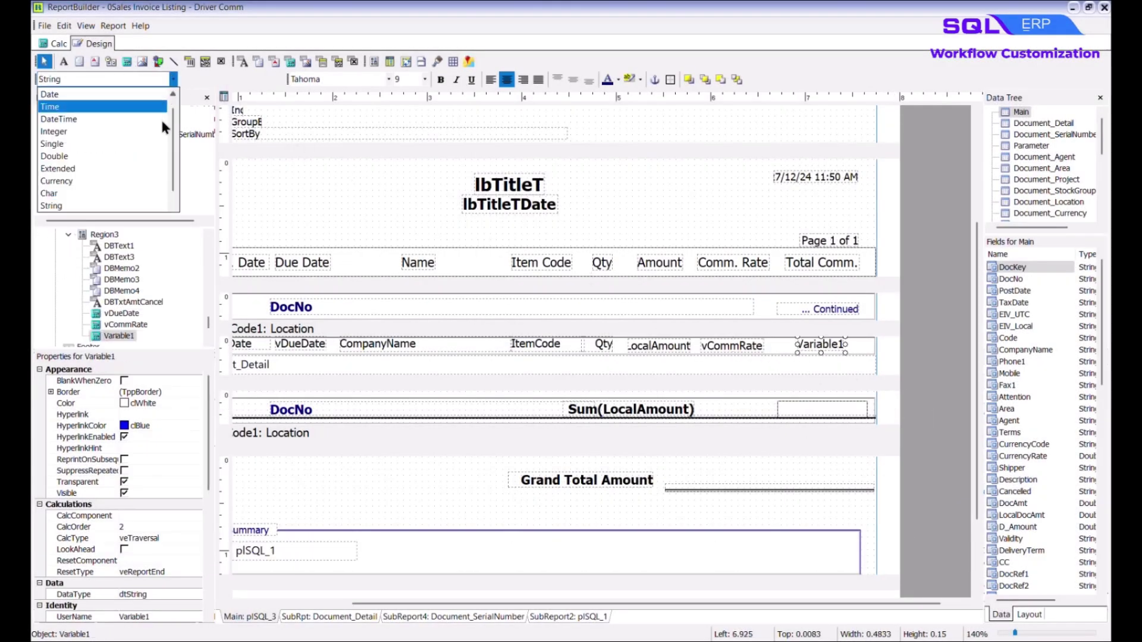
click(161, 156)
scroll(198, 497, down, 4)
click(155, 481)
text(vTotalComm)
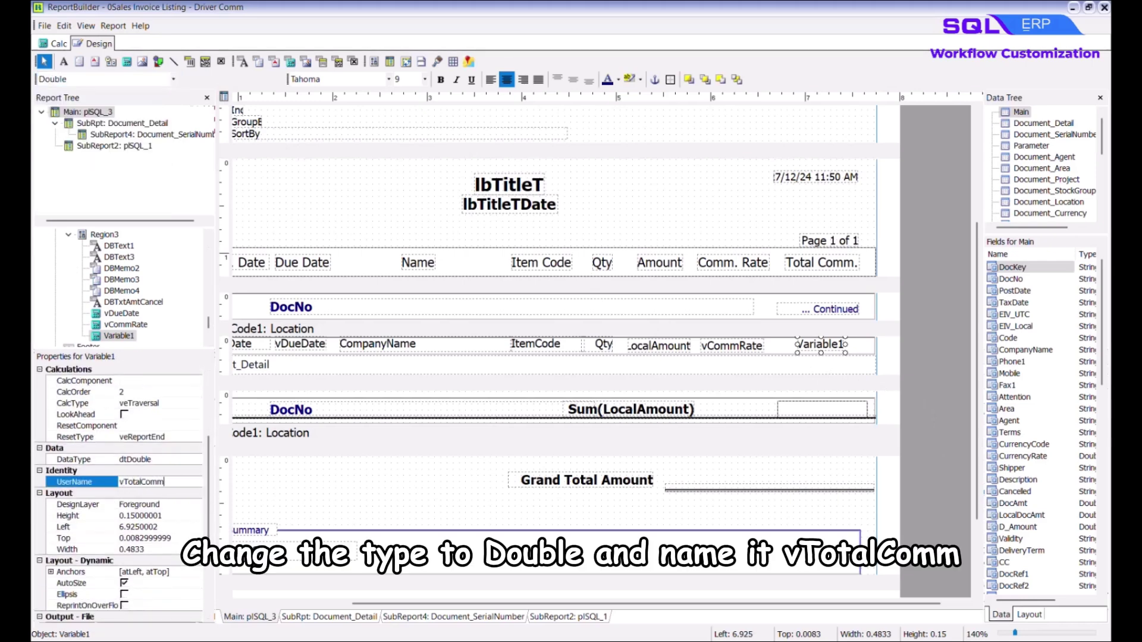
key(Return)
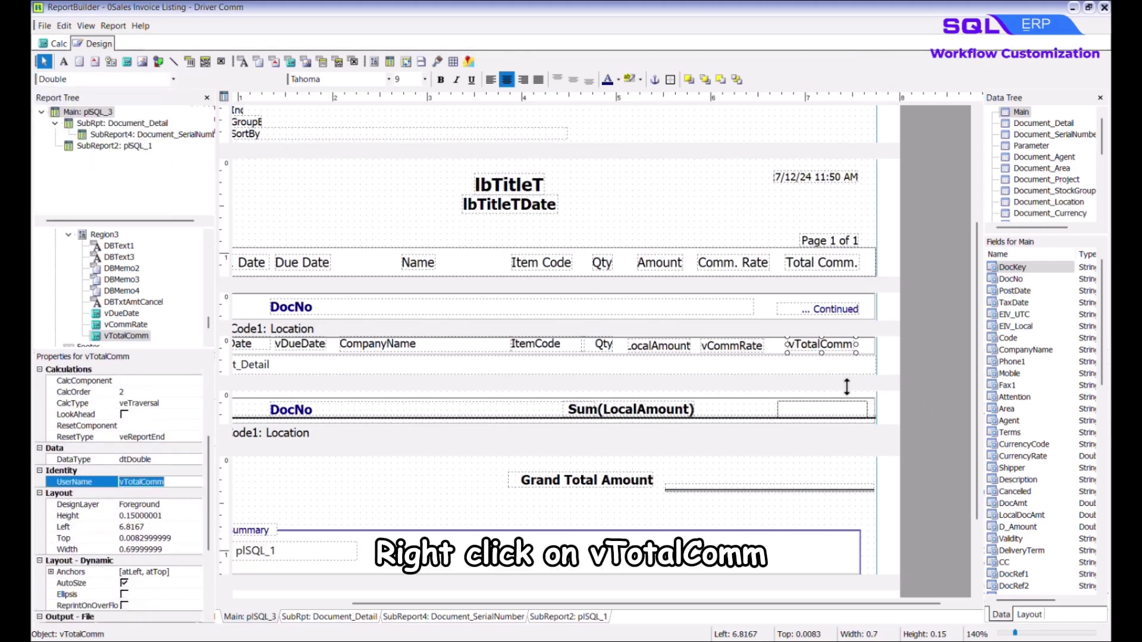
Set vTotalComm's calculation to SimpleRoundToEx(vCommRate.Value * plSQL_3['Qty'],-2), compile and close
right_click(842, 353)
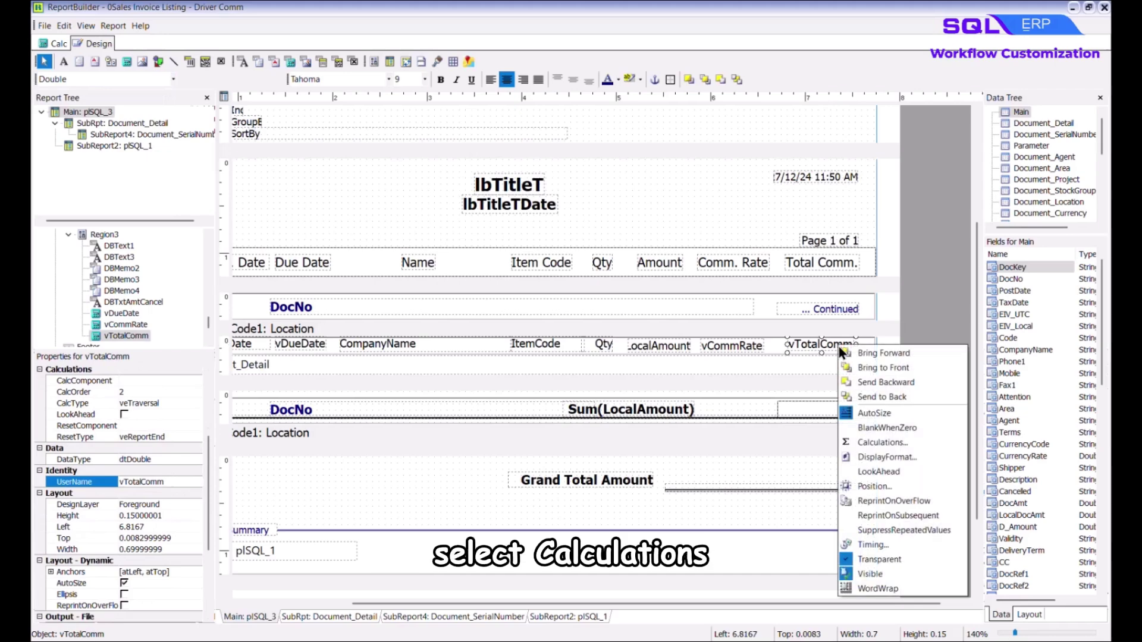
click(944, 446)
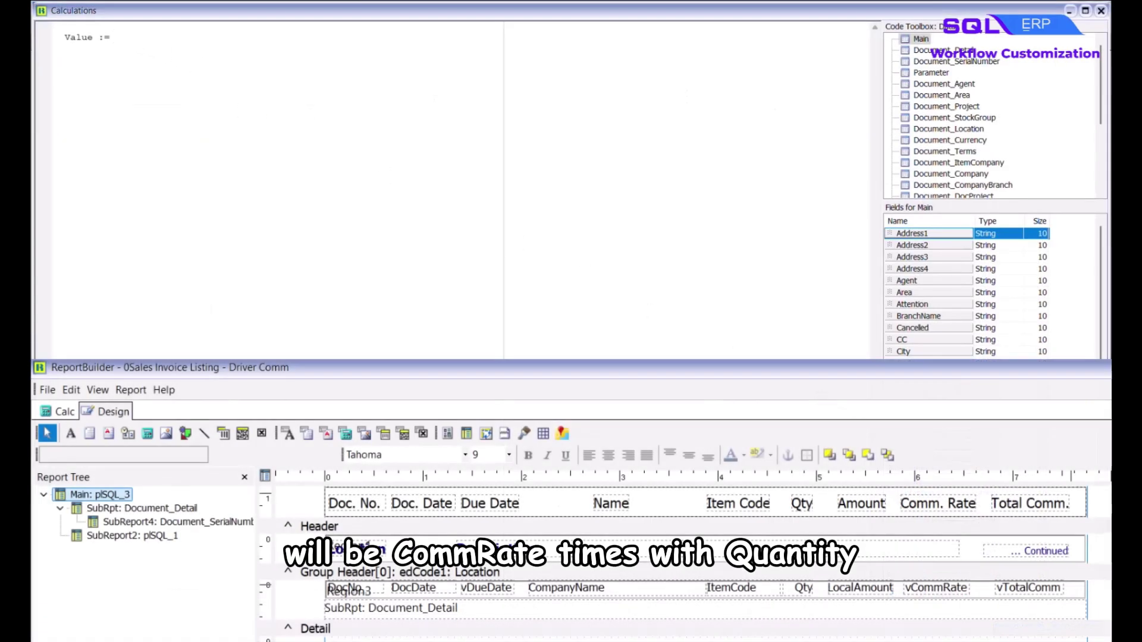
text(vCommRate.Value * plSQL_3['Qt)
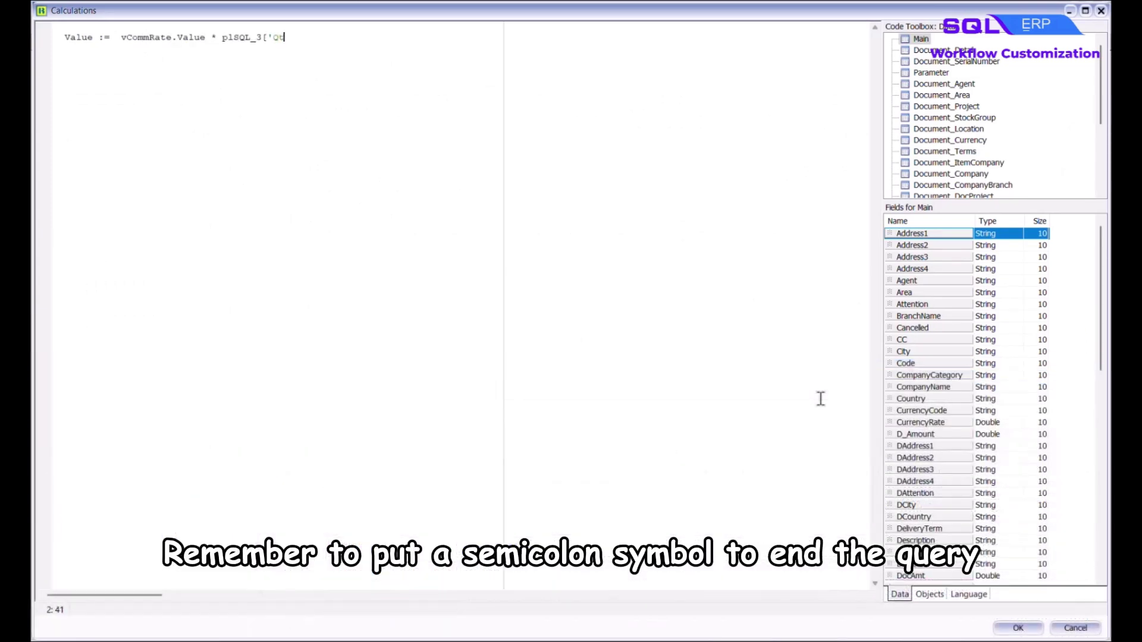
text(y'];)
key(Home)
key(ctrl+Right)
key(ctrl+Right)
text(Simple)
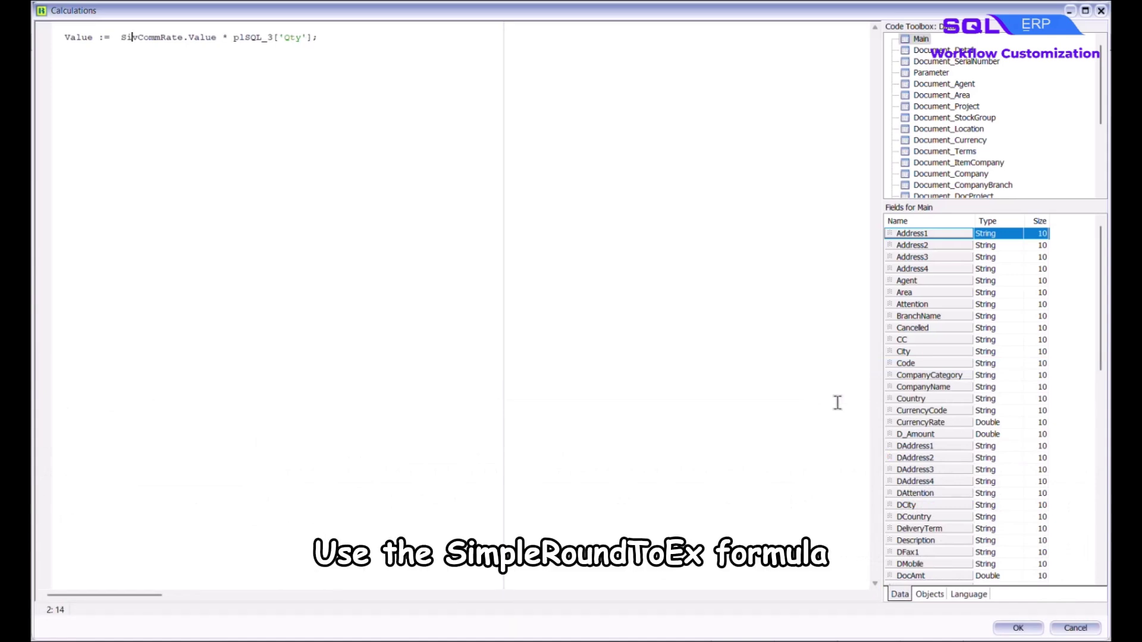
text(RoundToEx()
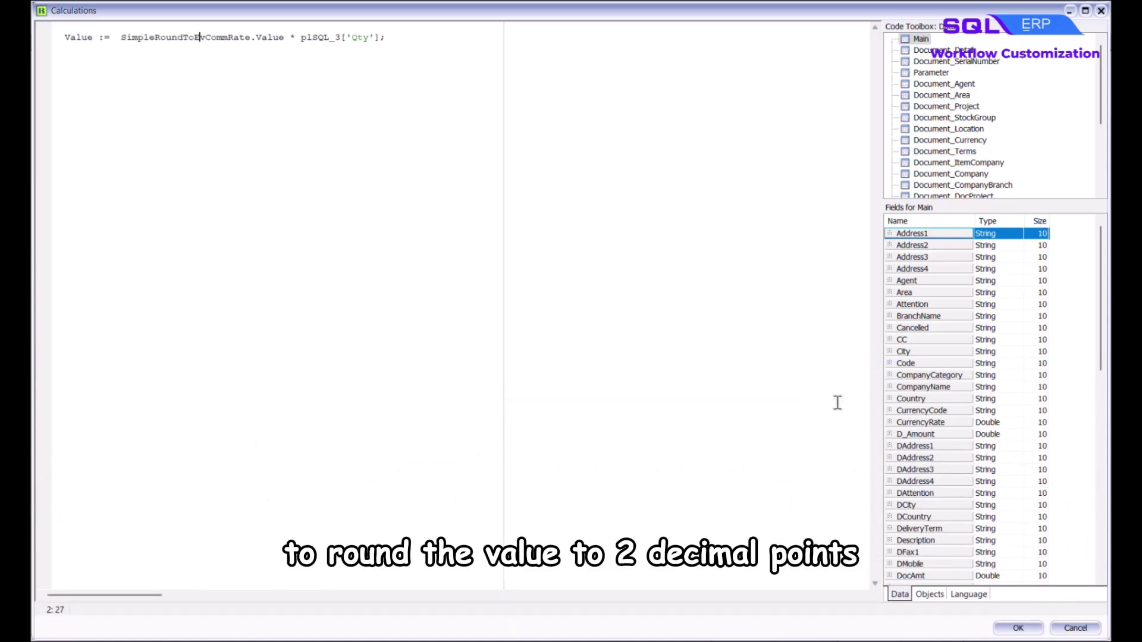
key(End)
key(Left)
text(,-2)
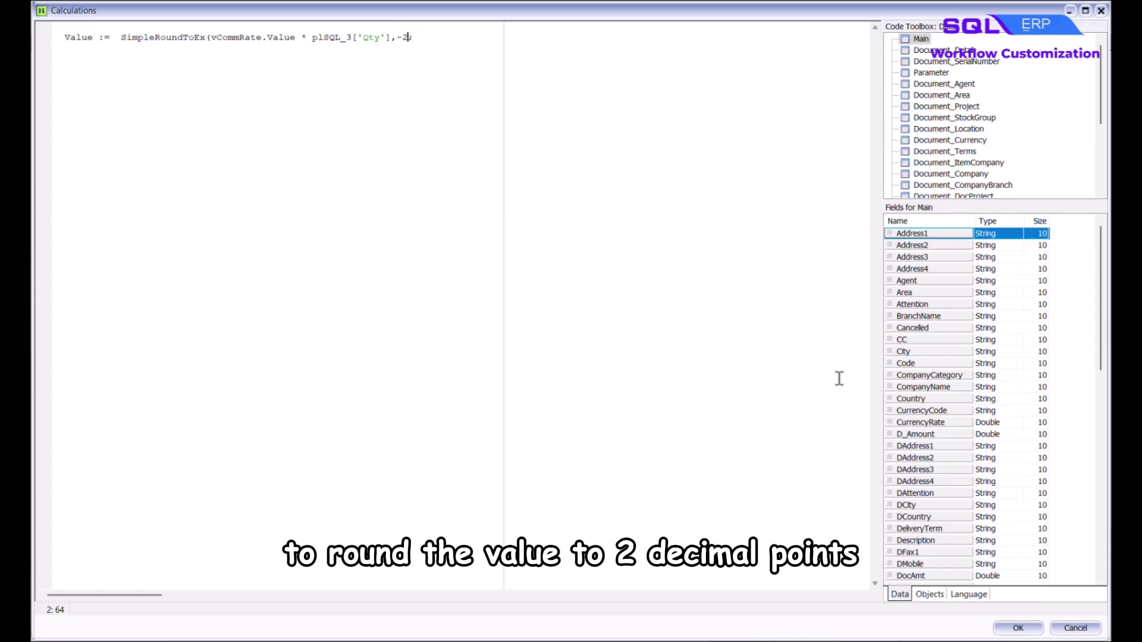
text())
click(839, 378)
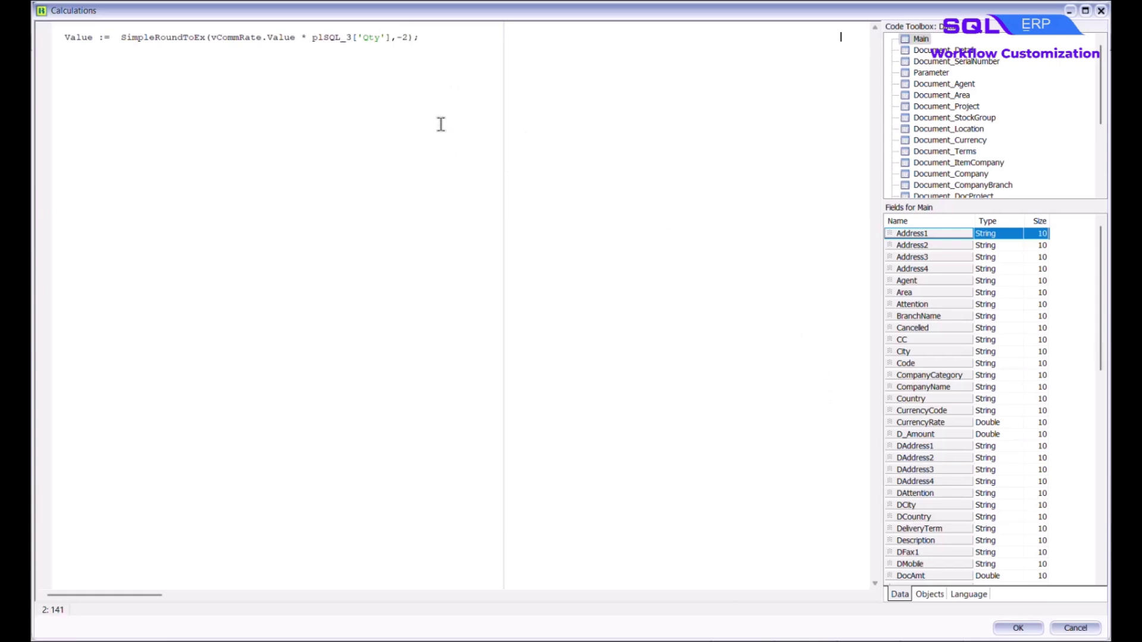
right_click(439, 121)
click(491, 153)
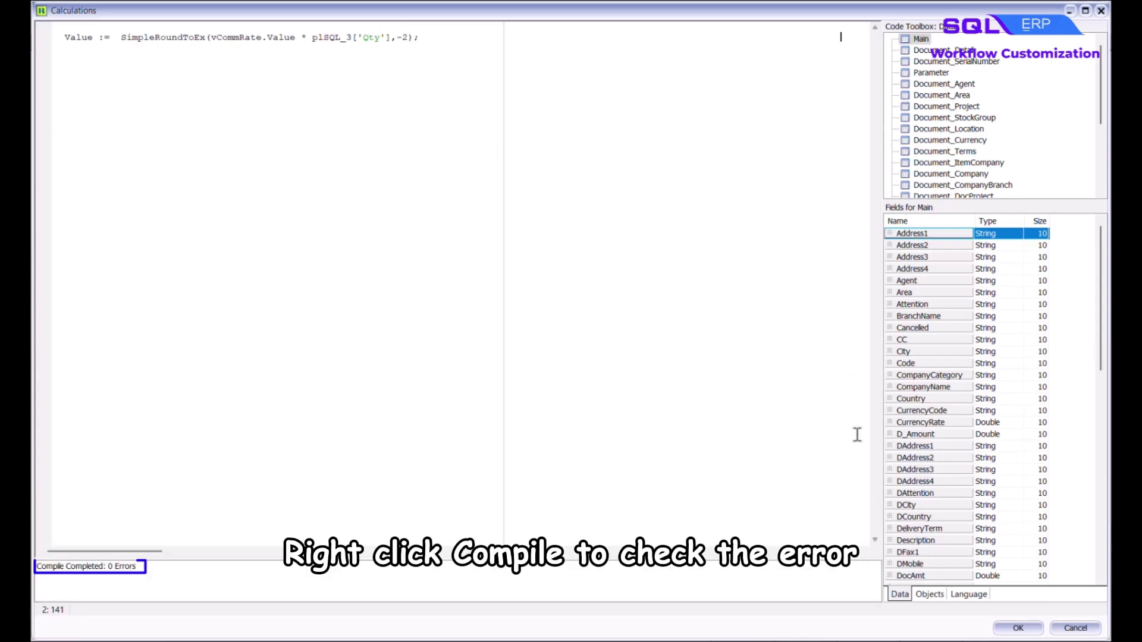
click(1037, 631)
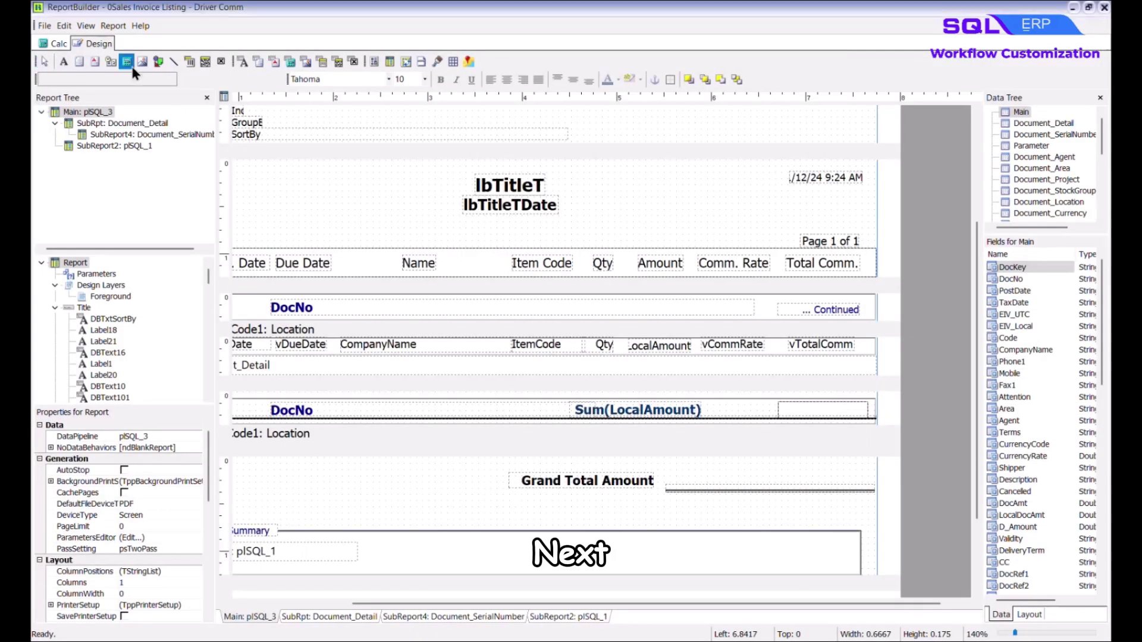
Add a Double variable vGTotalComm to the group sub-total row
click(794, 408)
click(160, 458)
text(vG)
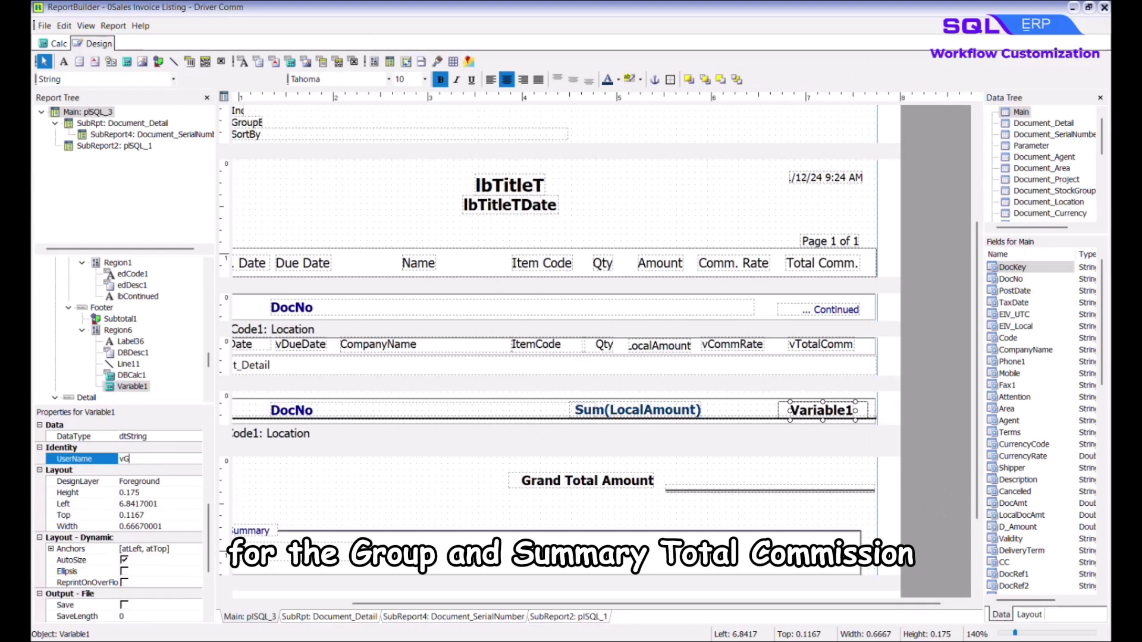
text(TotalComm)
key(Return)
click(173, 79)
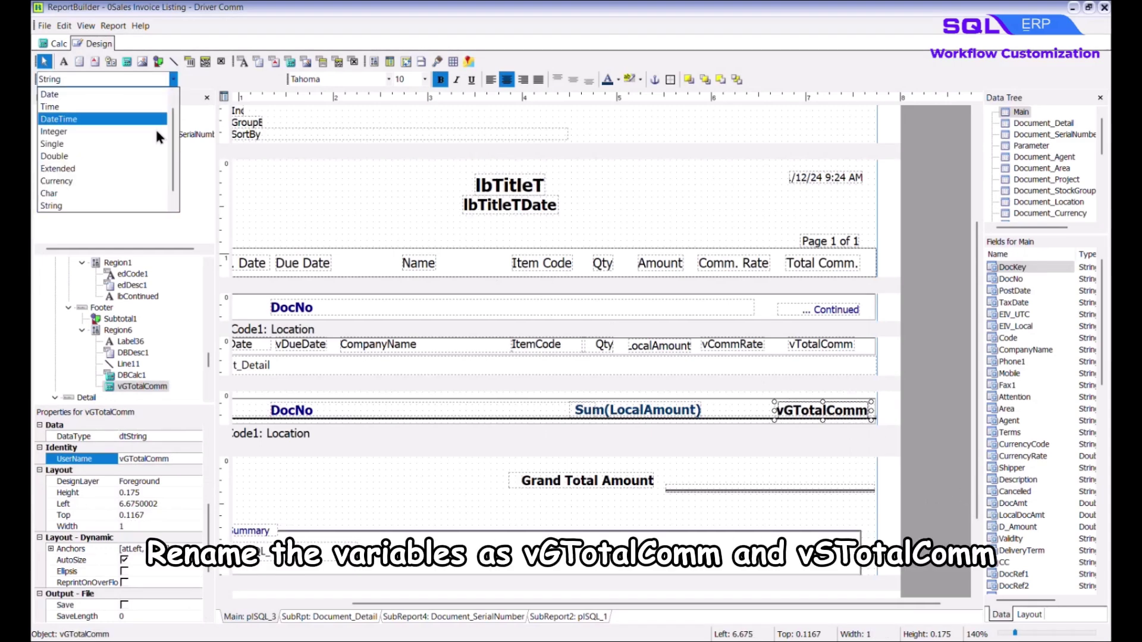
click(156, 156)
Add a Double variable vSTotalComm beside the Grand Total Amount in the summary
click(127, 61)
click(784, 470)
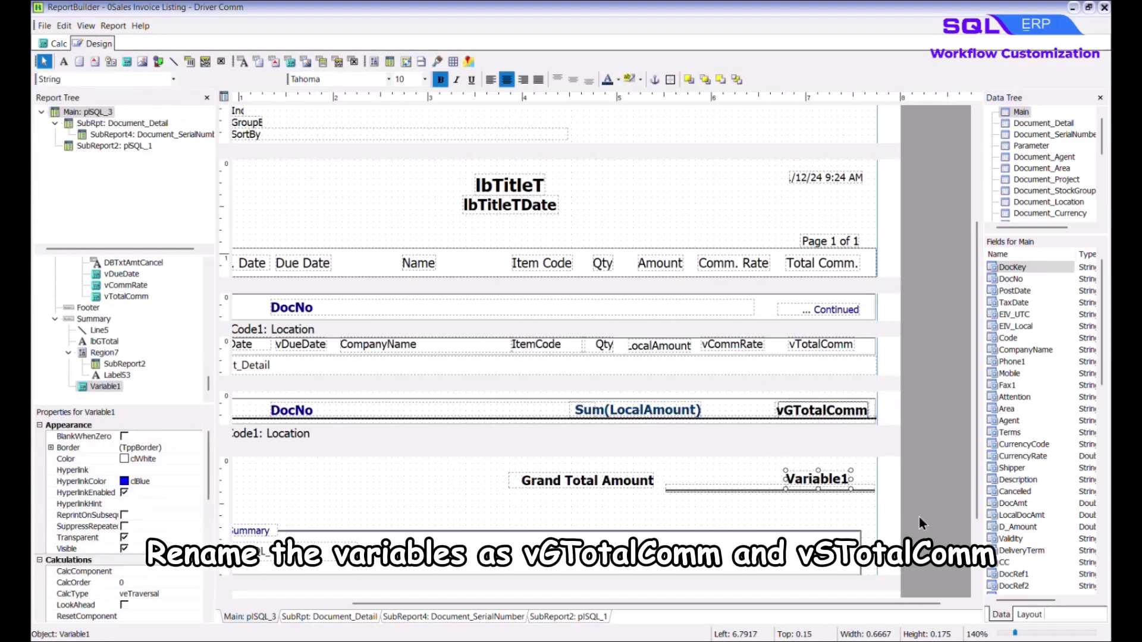
scroll(119, 517, down, 5)
click(160, 447)
text(vSTotalComm)
key(Return)
click(174, 79)
click(54, 156)
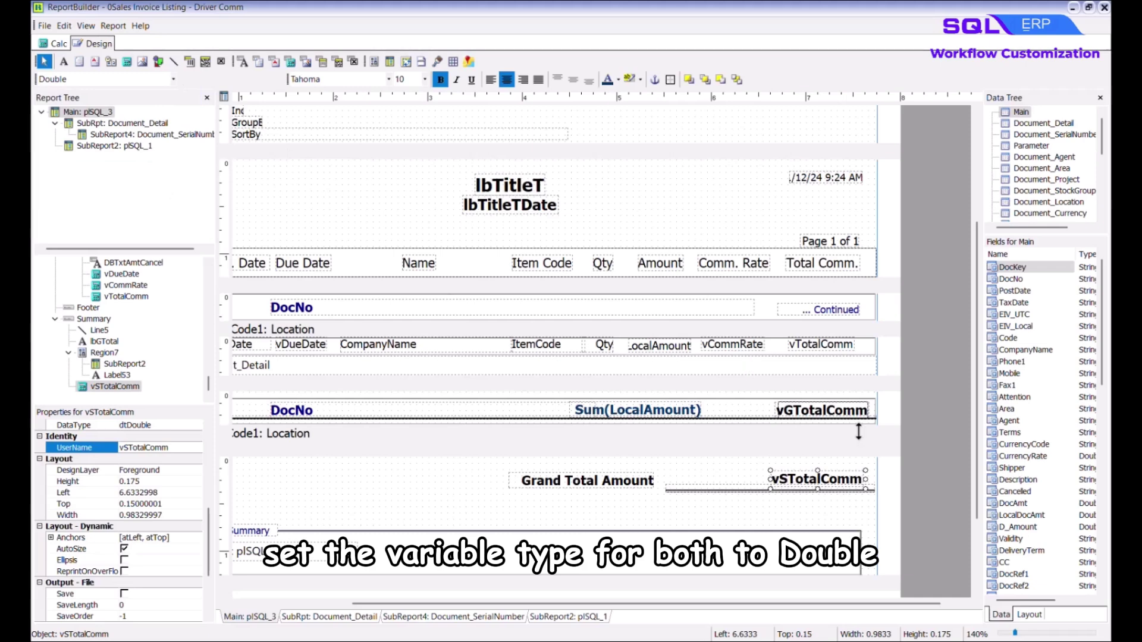
click(842, 347)
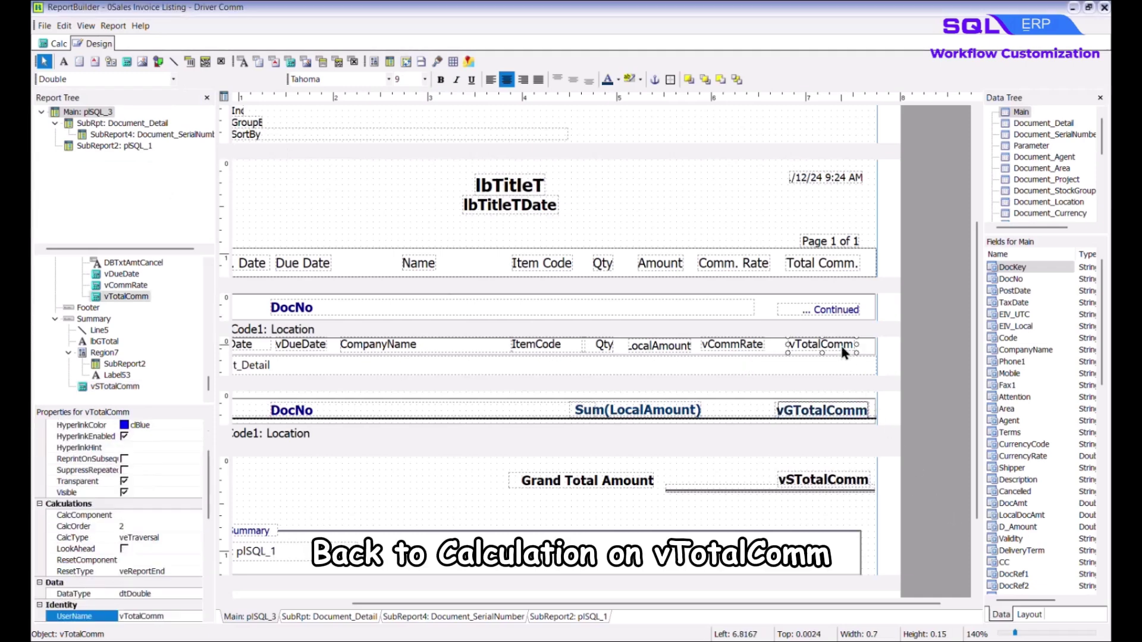
right_click(843, 352)
Add vGTotalComm.Value := vGTotalComm.Value + Value and the vSTotalComm equivalent, then compile
click(863, 440)
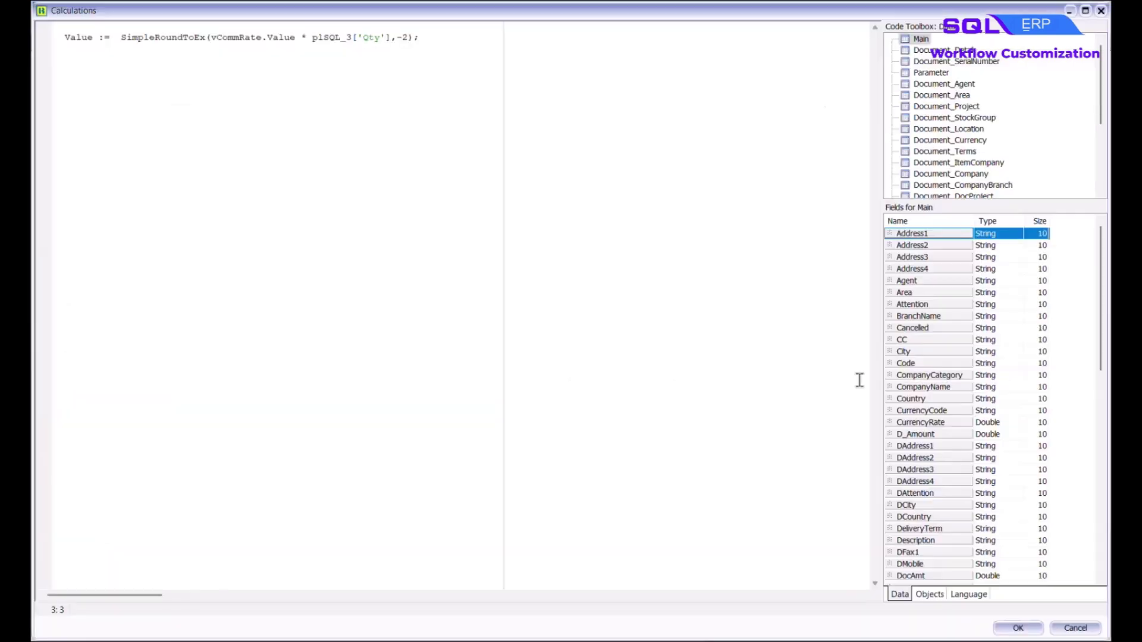
text(VariableName.Value = VariableName.Value + Value;)
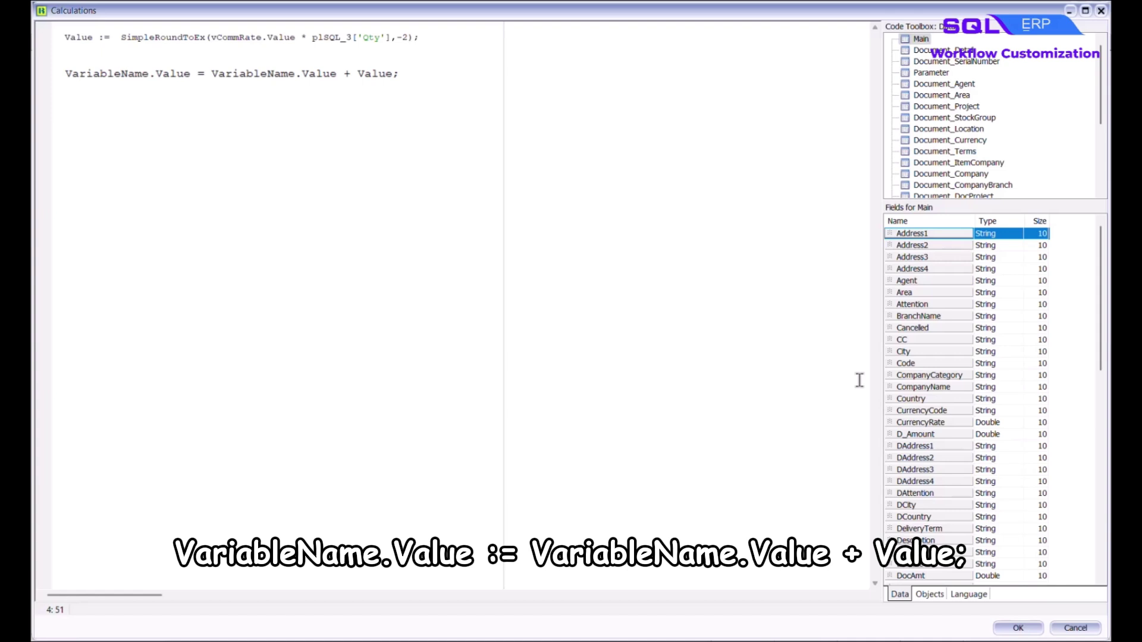
key(End)
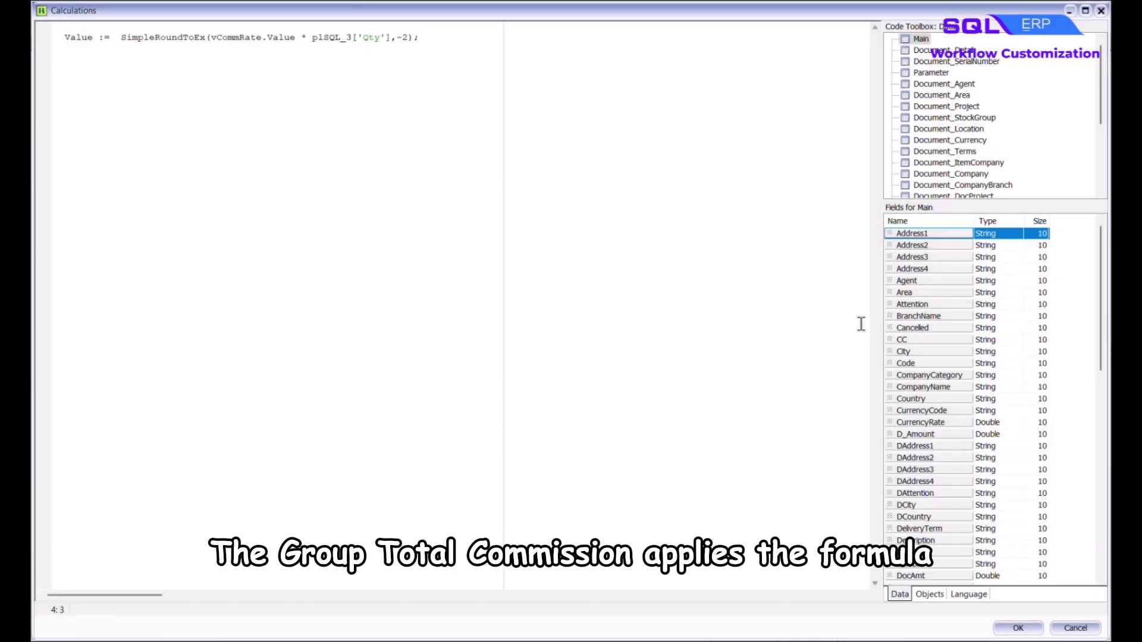
text(vGTotalComm.Value)
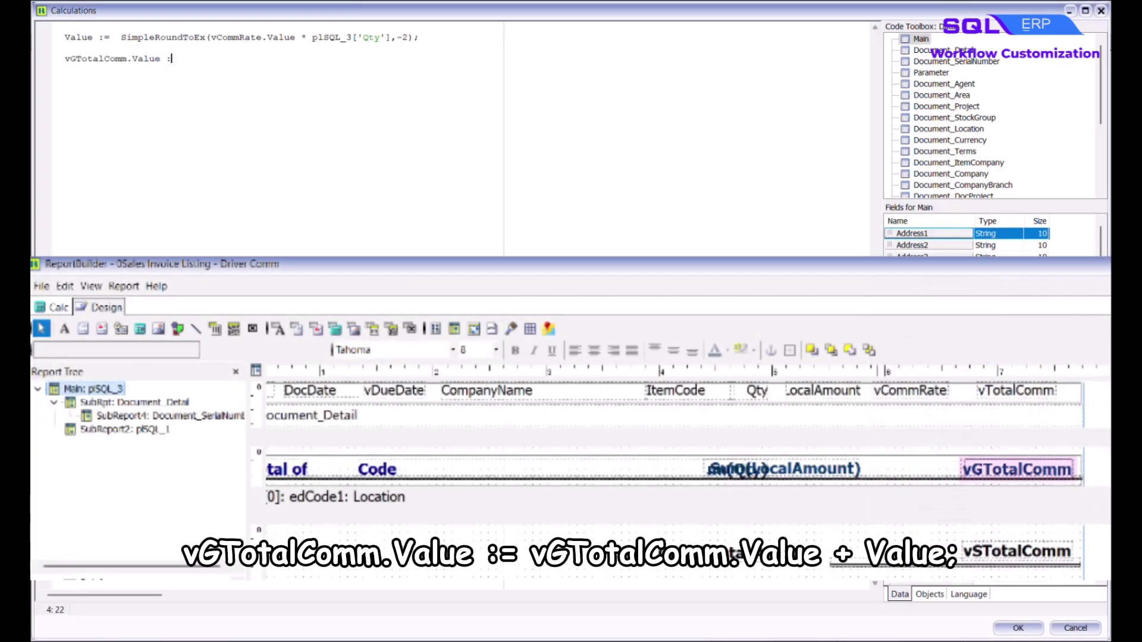
text( := vGTotalComm.Value + Value;)
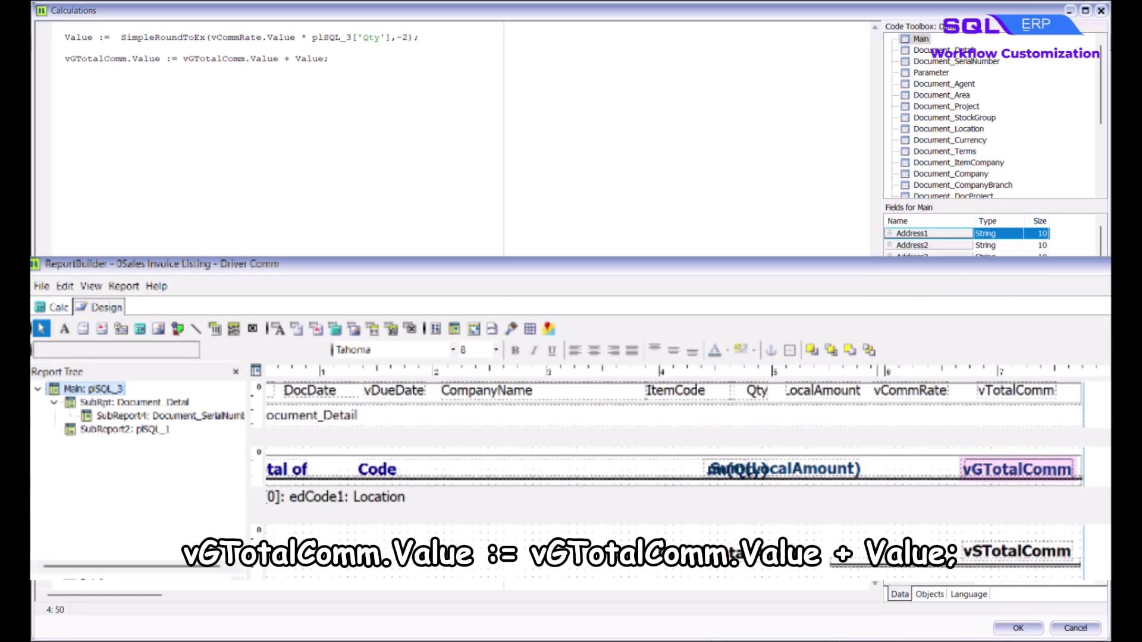
key(Return)
key(Return)
text(vSTotalComm.Value := vSTota)
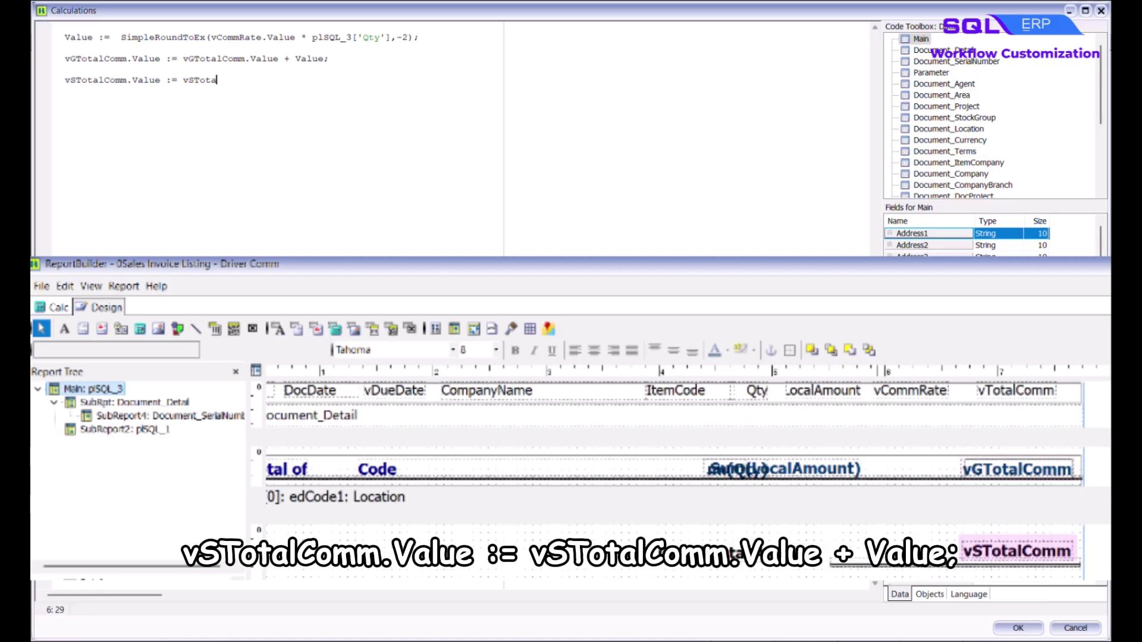
text(lComm.Value + Value;)
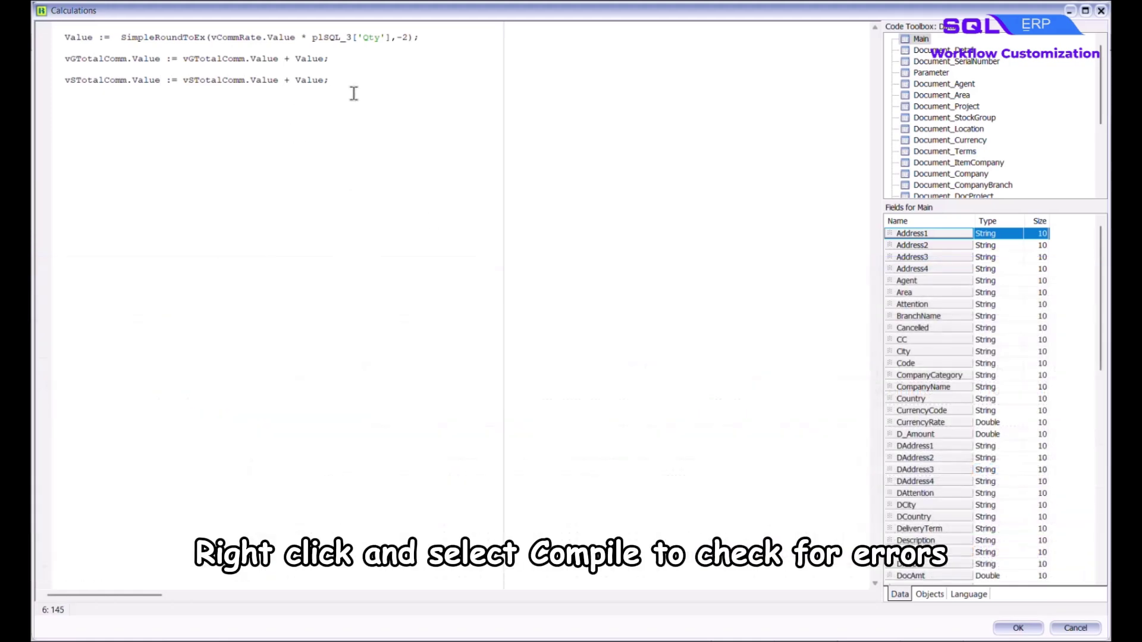
right_click(352, 91)
click(388, 117)
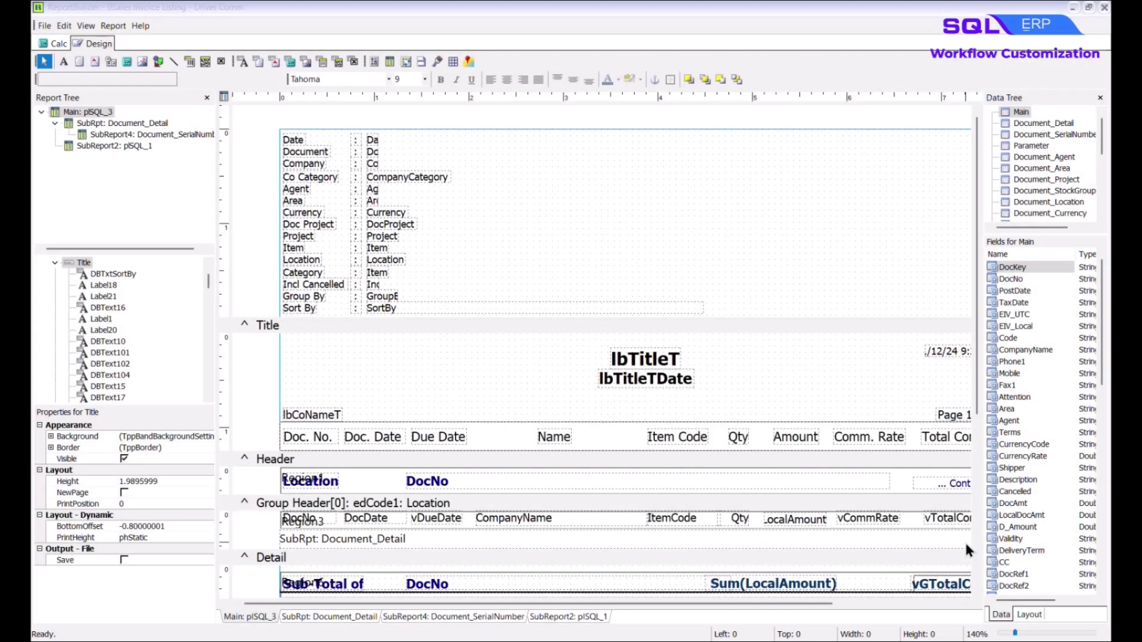
Open Calc Order and select the Detail band, listing vDueDate, vCommRate and vTotalComm
scroll(967, 549, down, 4)
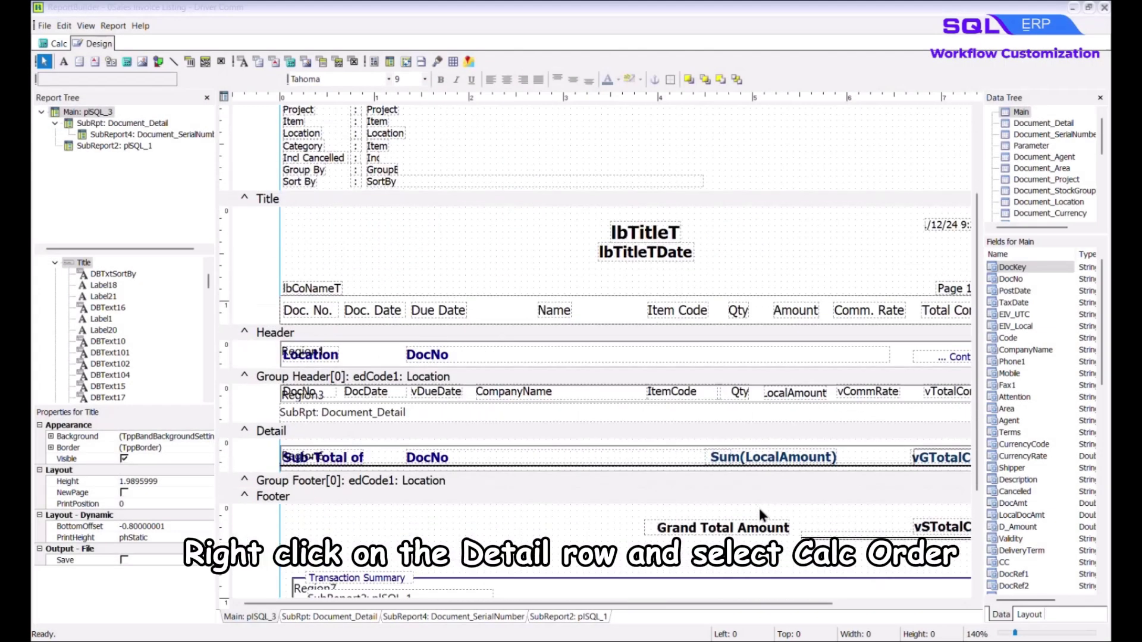
right_click(416, 428)
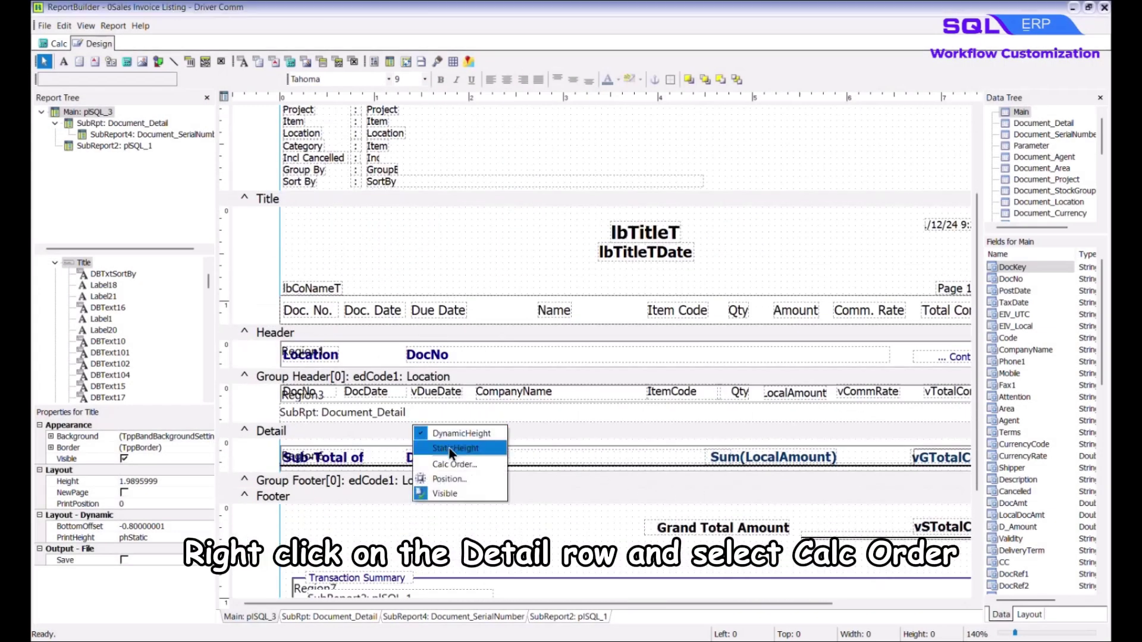
click(454, 464)
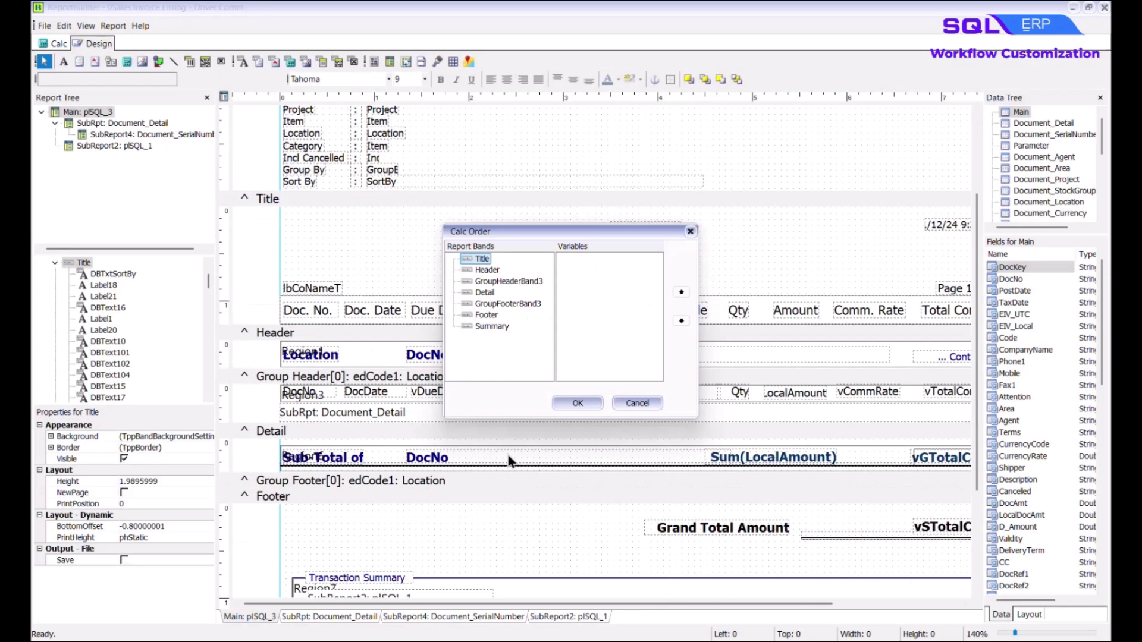
click(484, 292)
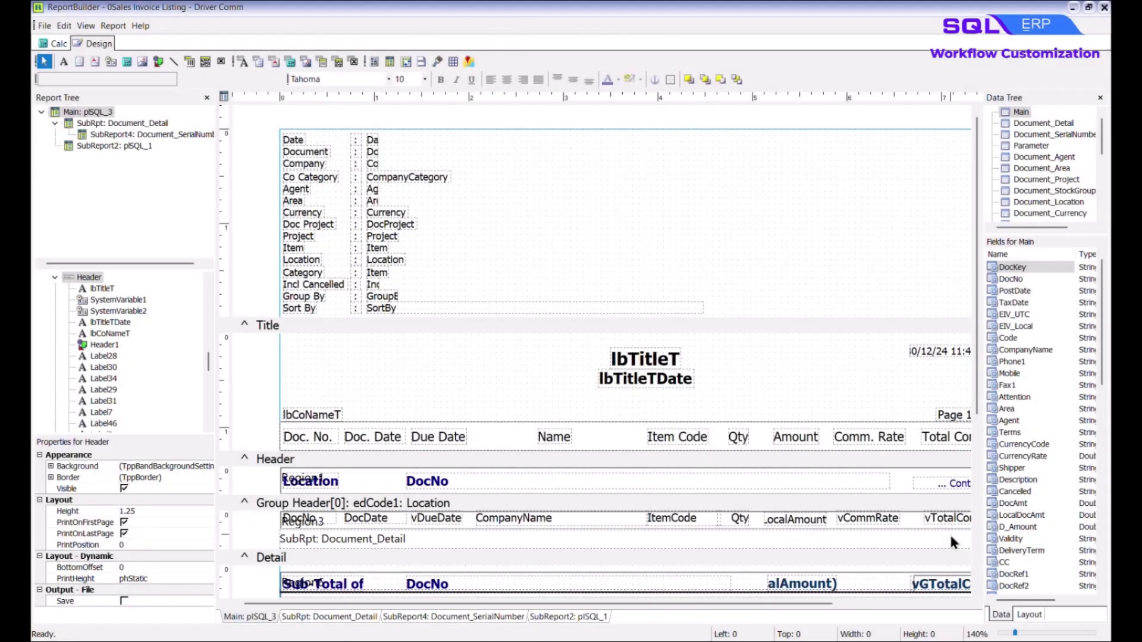
Add a DBCalc summing Qty from plSQL_3 to the group footer, then preview the Driver Comm report
scroll(951, 539, down, 1)
scroll(951, 538, down, 1)
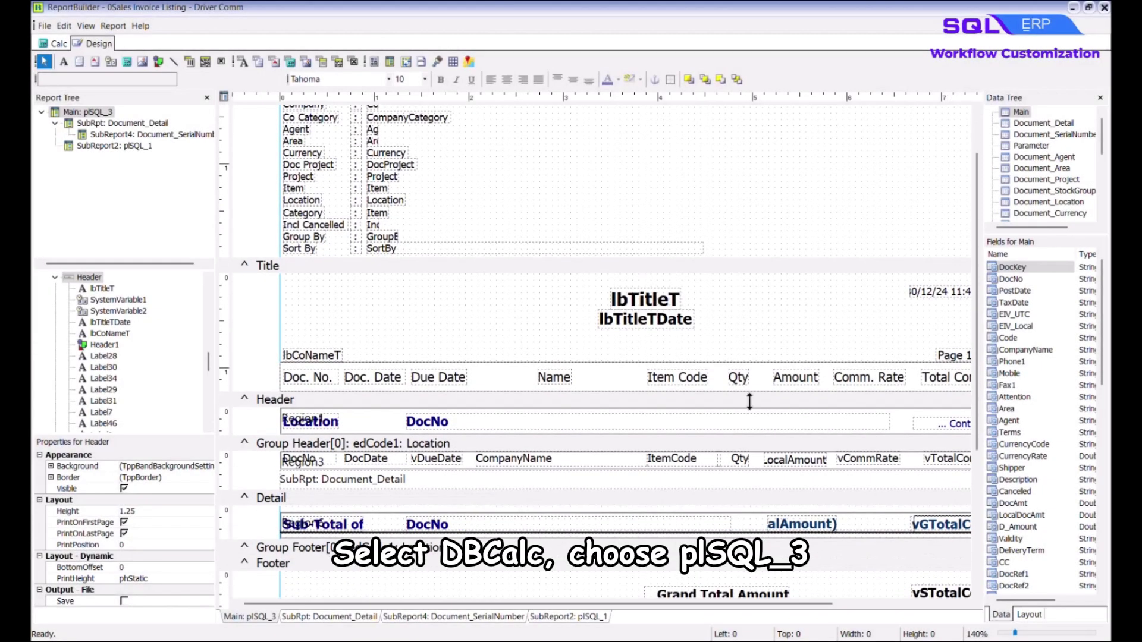
click(727, 529)
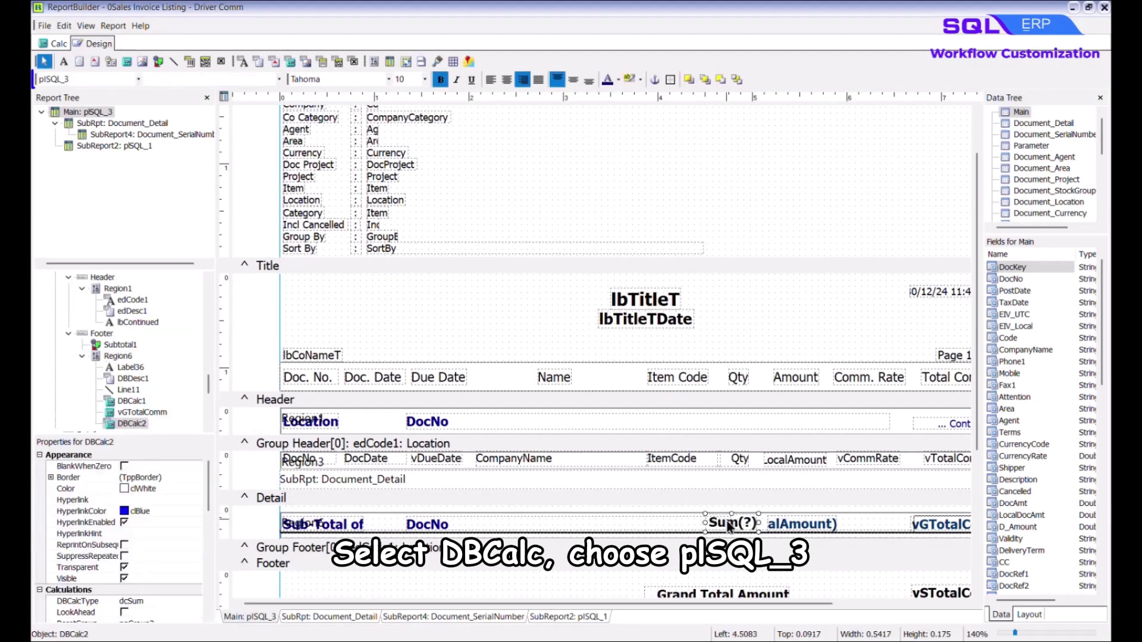
key(Tab)
text(Qty)
click(901, 478)
click(45, 26)
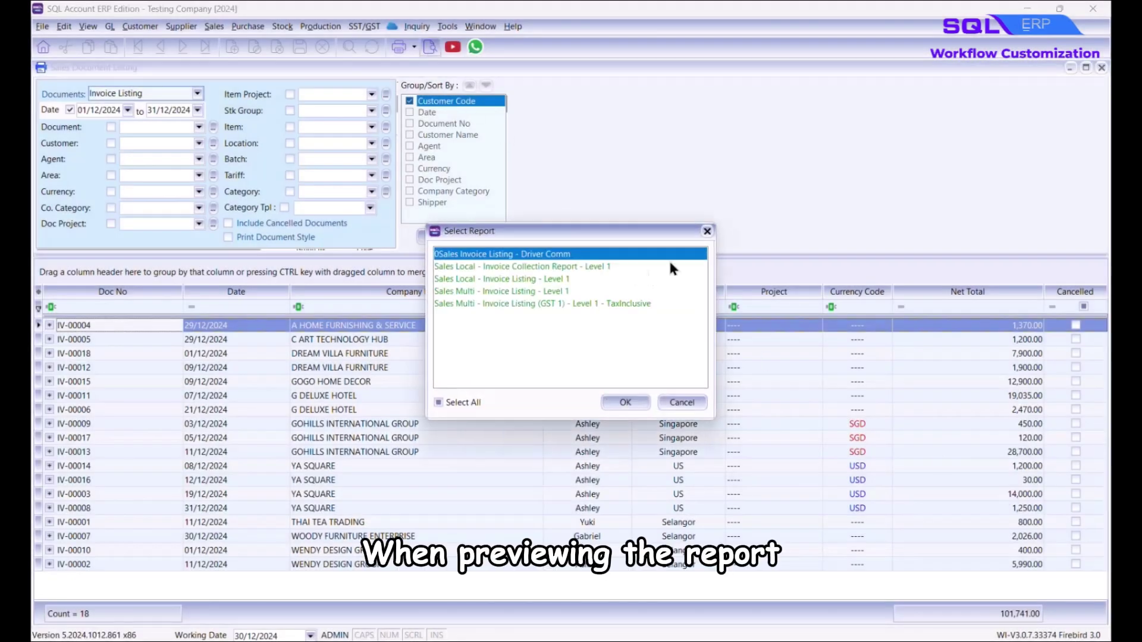
click(604, 400)
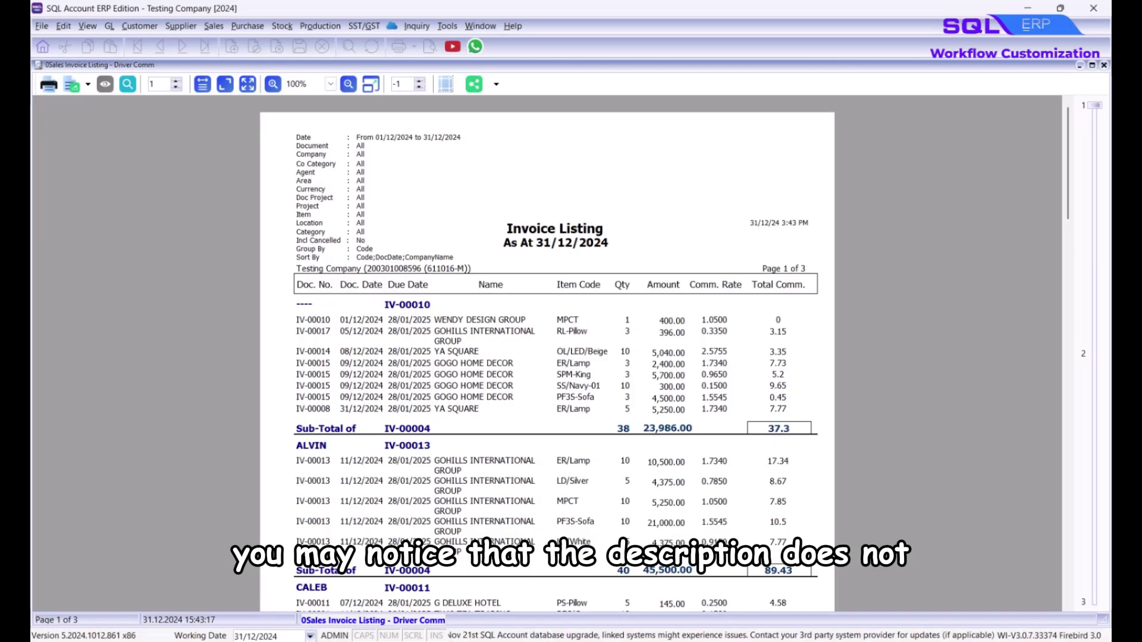